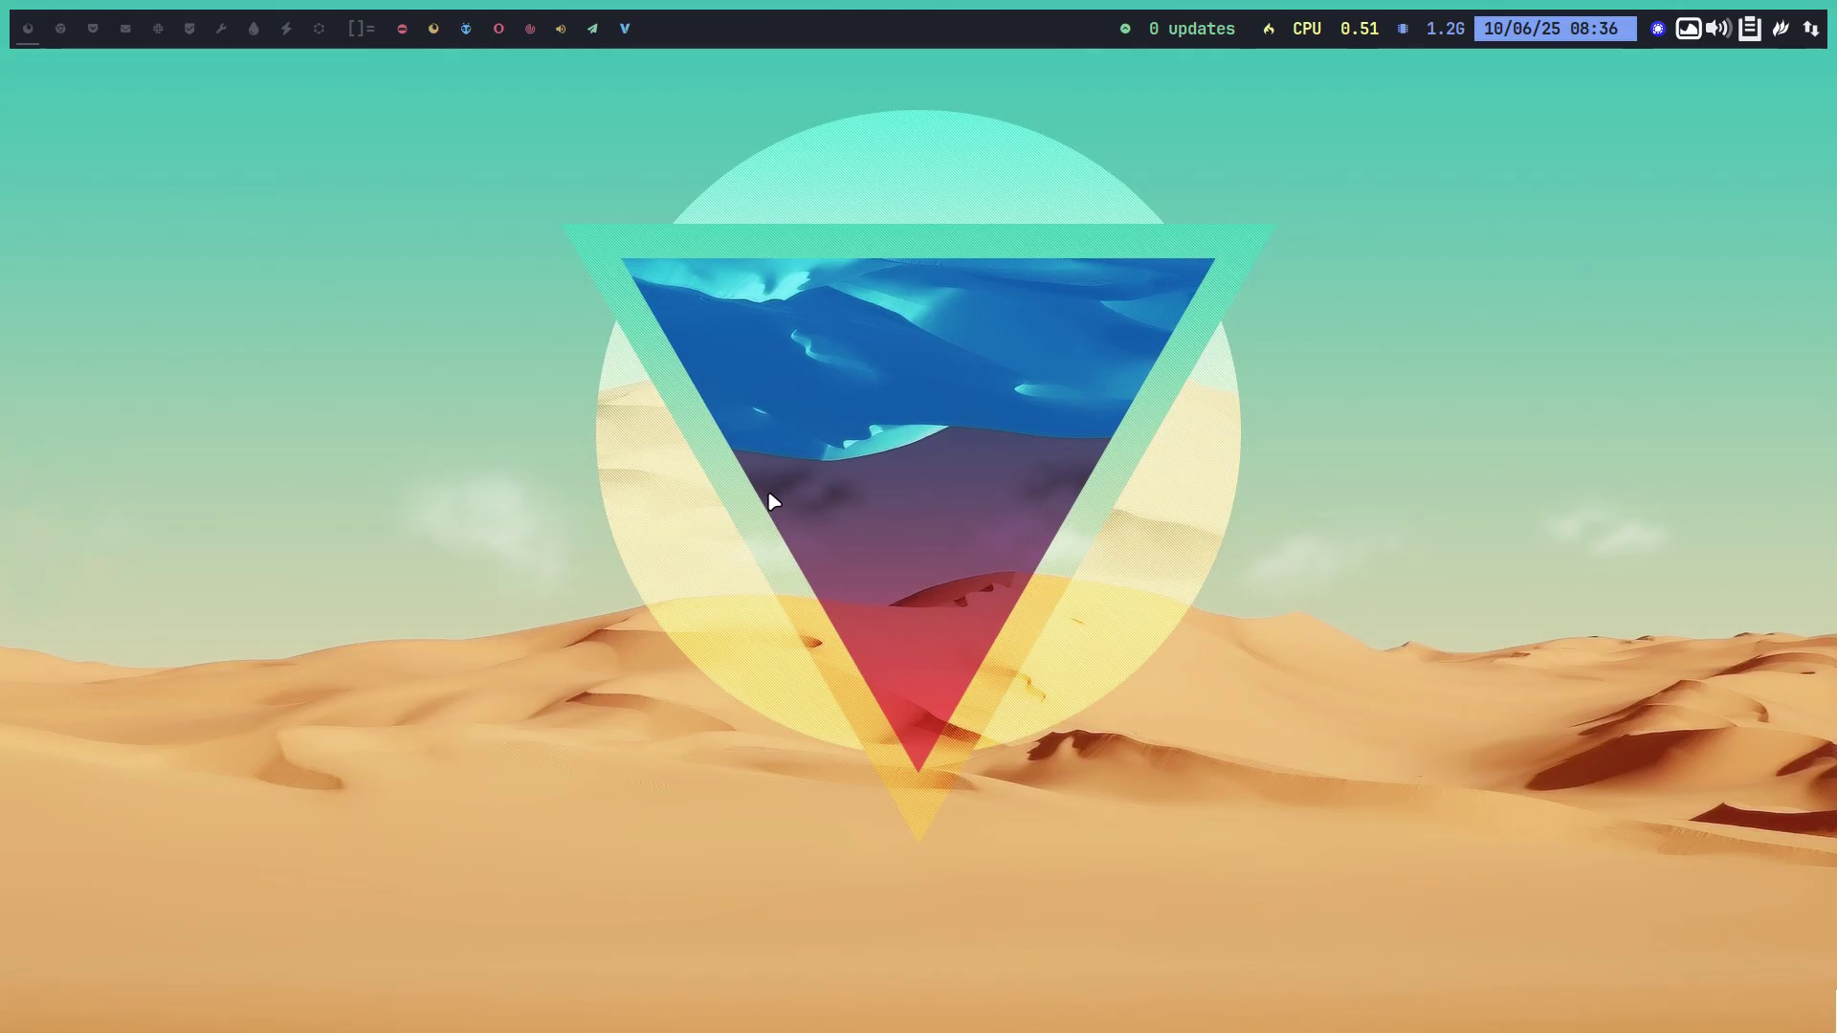
Open an Alacritty terminal and run xd to list the installed session files, awesome through xfce
{"action": "key", "text": "super+Return"}
{"action": "type", "text": "xd"}
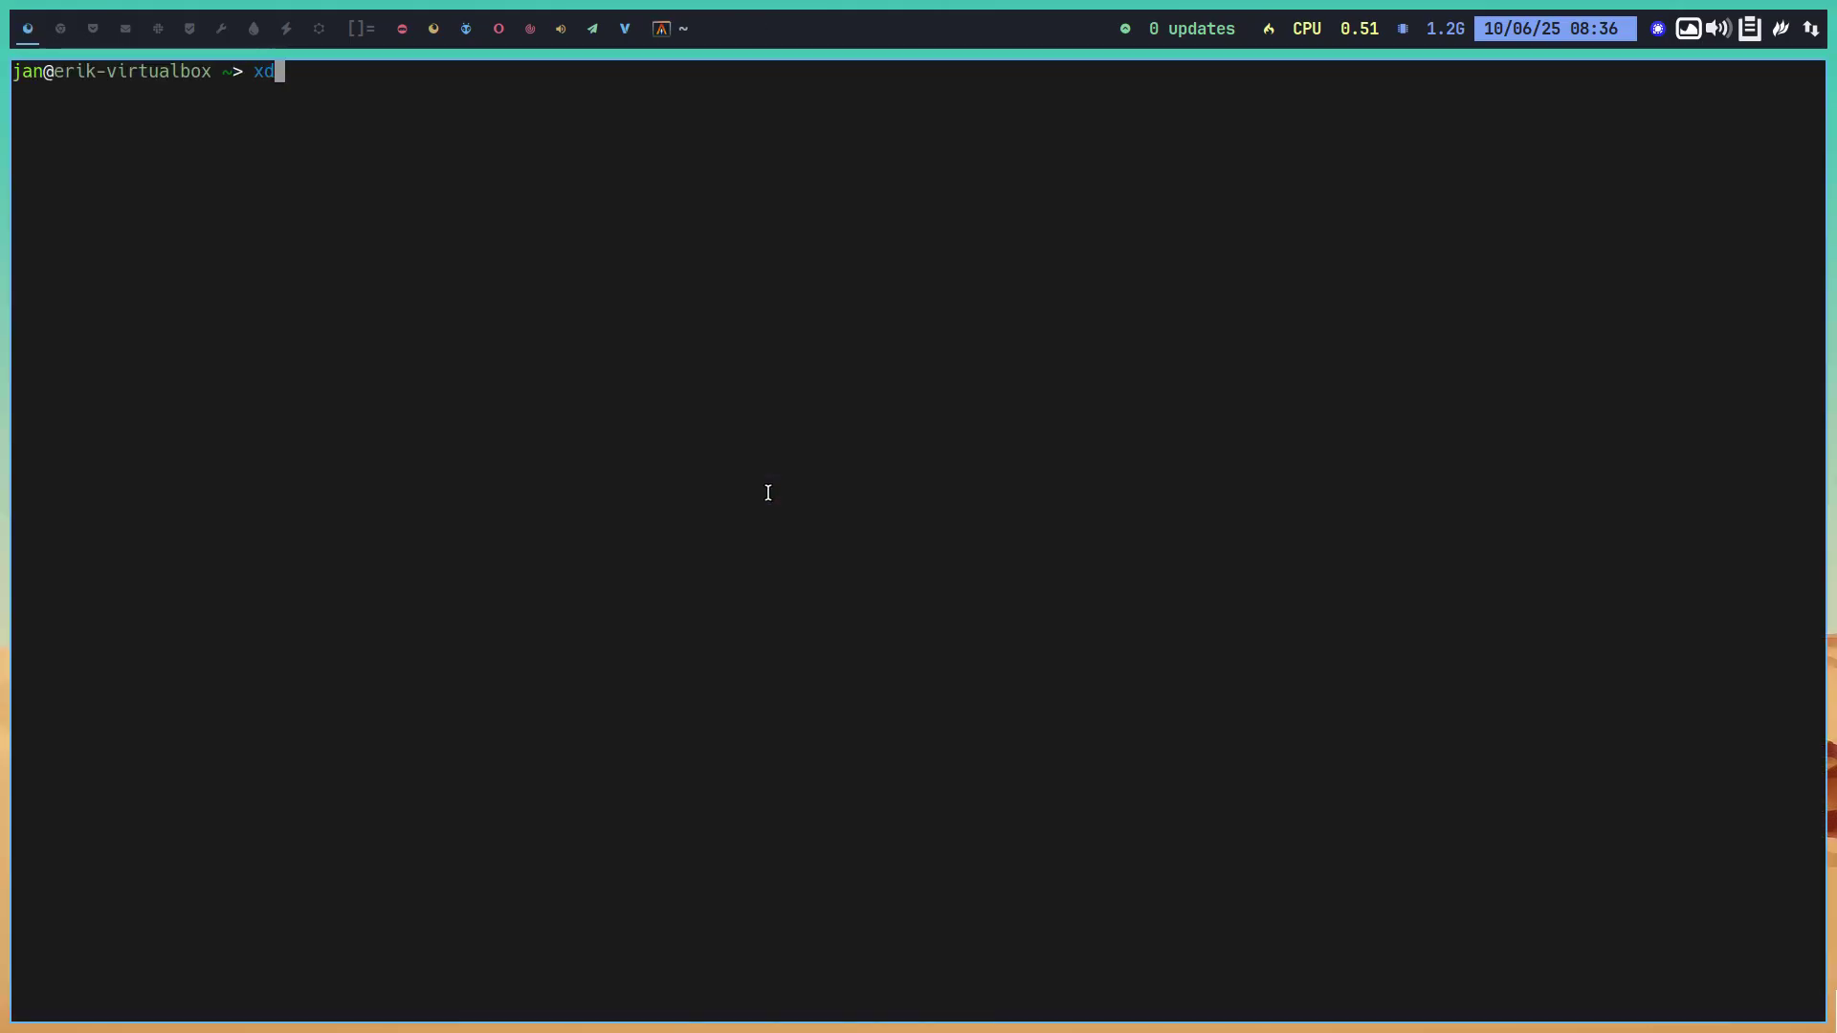
{"action": "key", "text": "Return"}
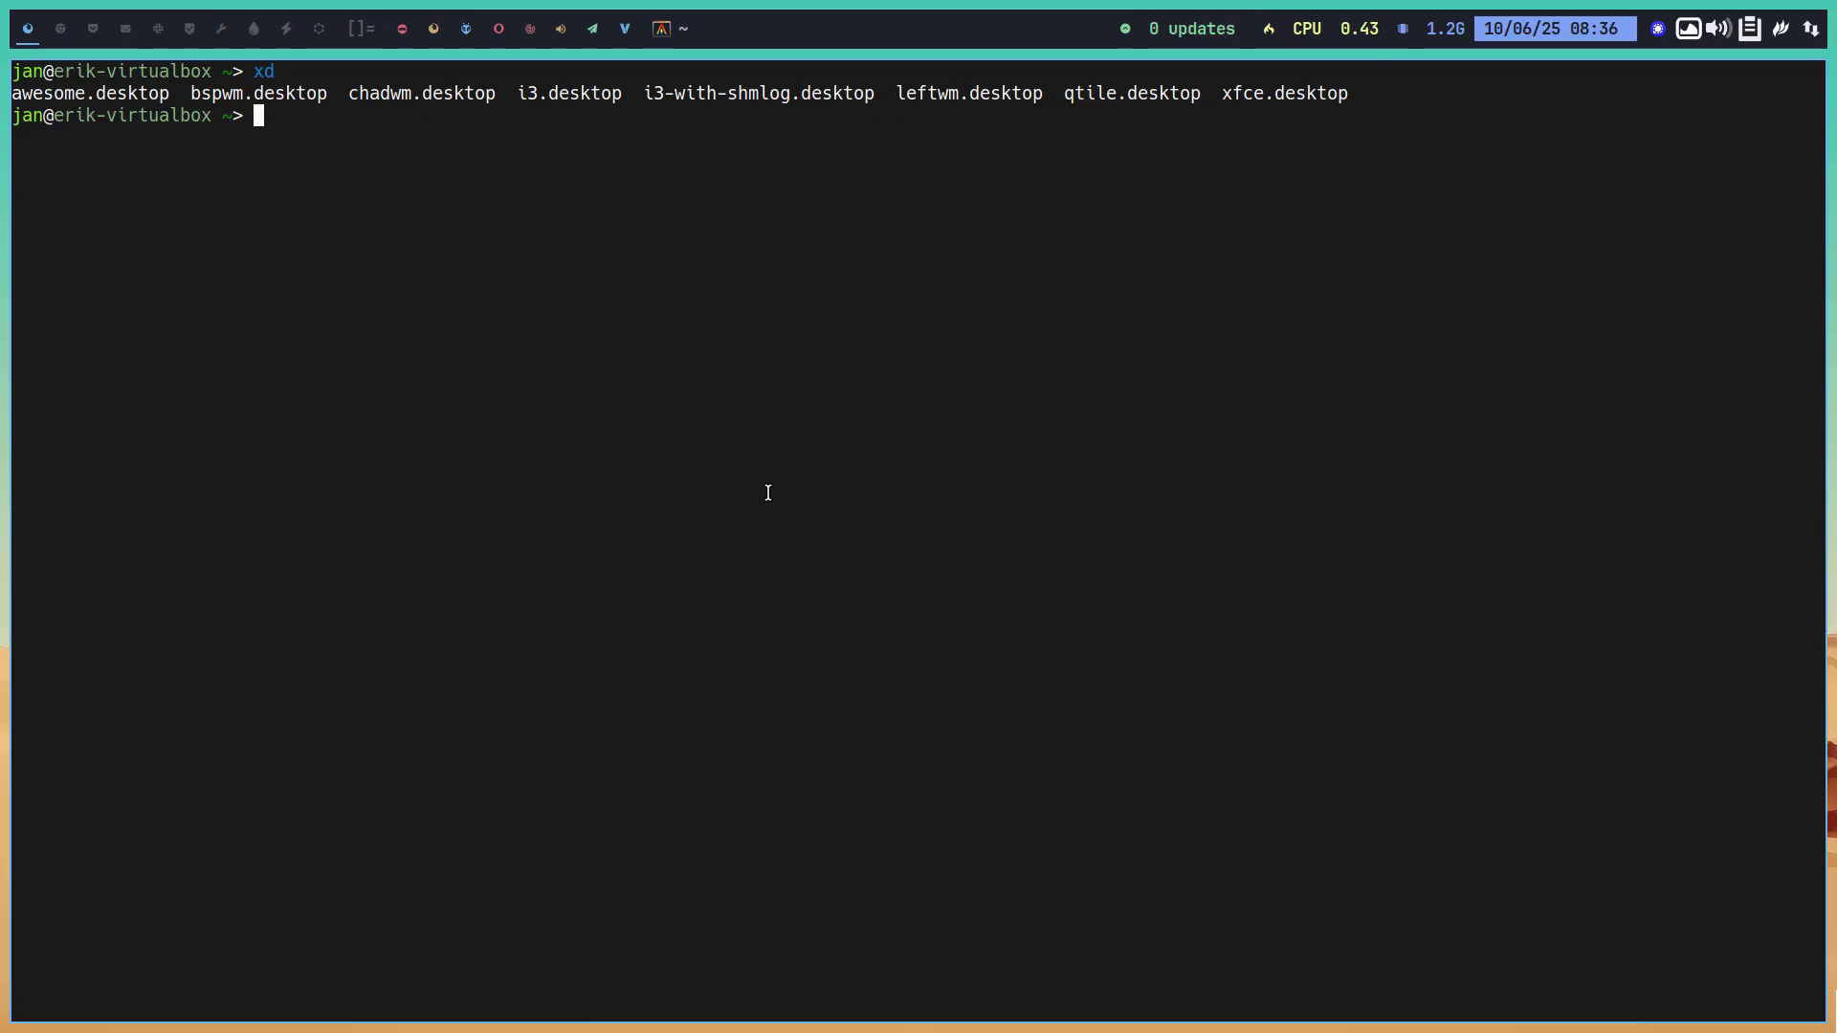
Launch the Arch Linux Tweak Tool with att and authenticate with the administrator password
{"action": "key", "text": "Return"}
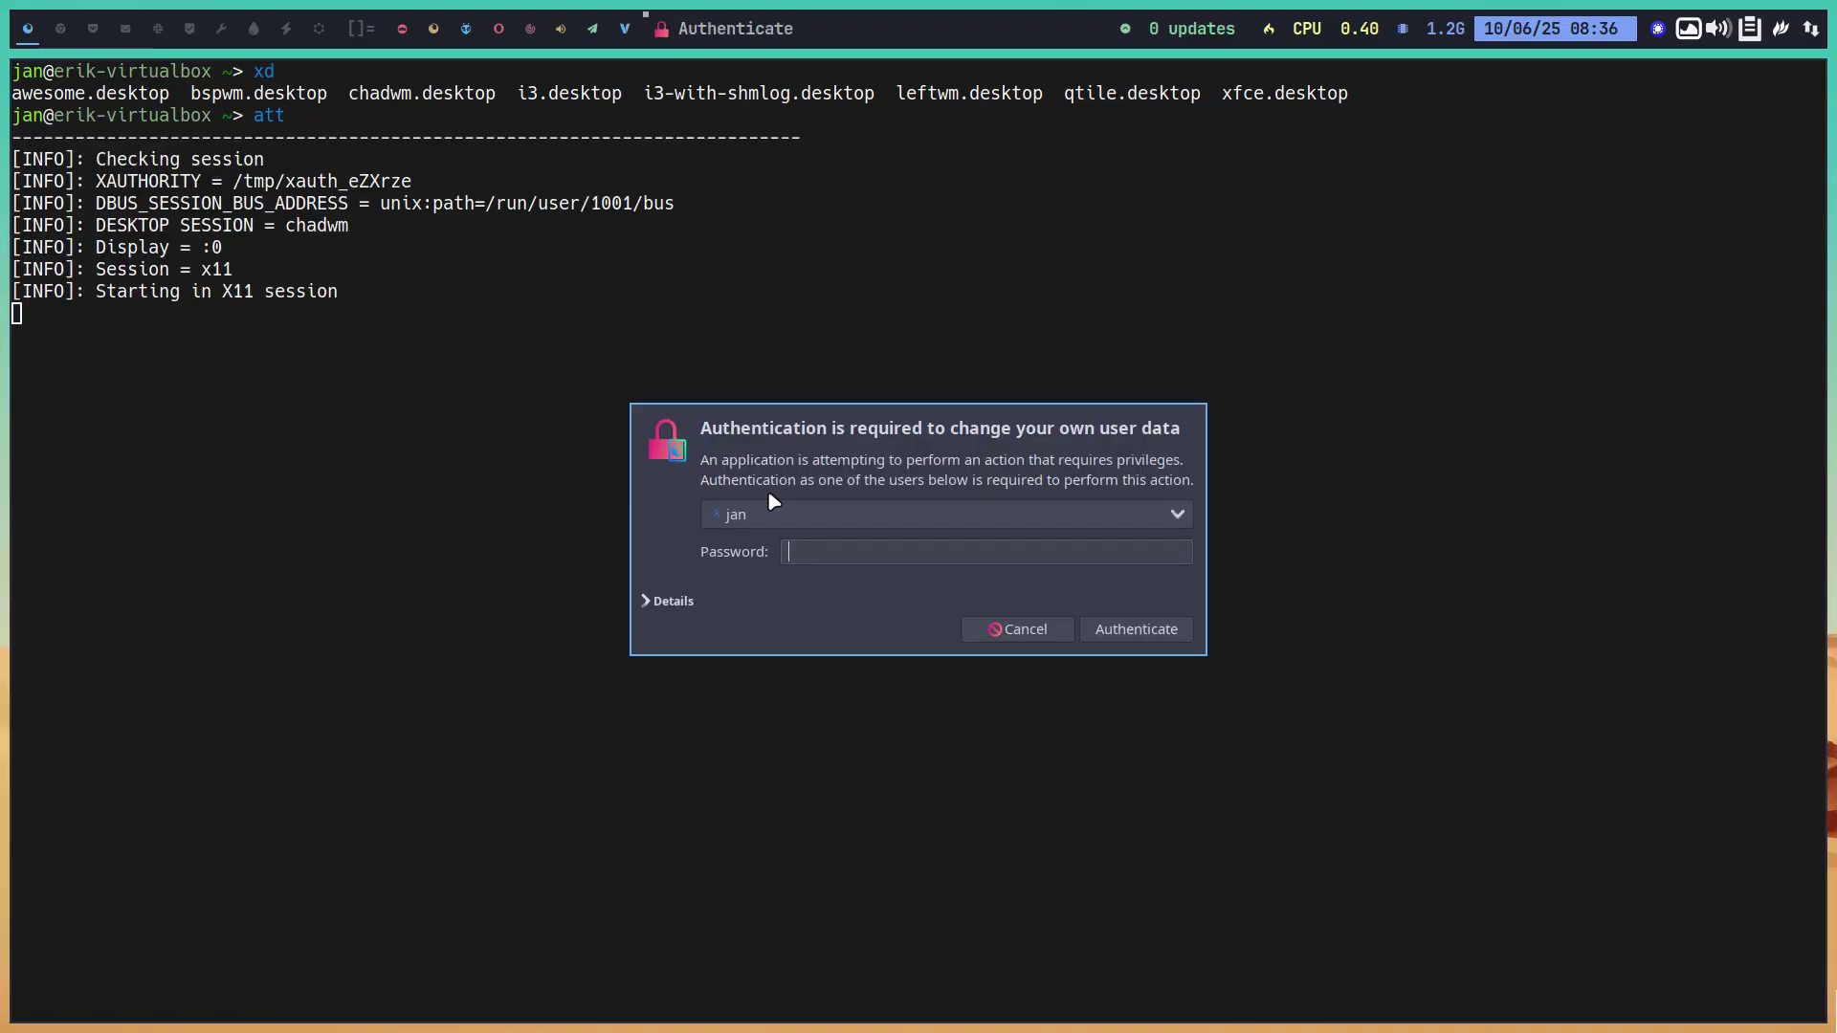
{"action": "key", "text": "Return"}
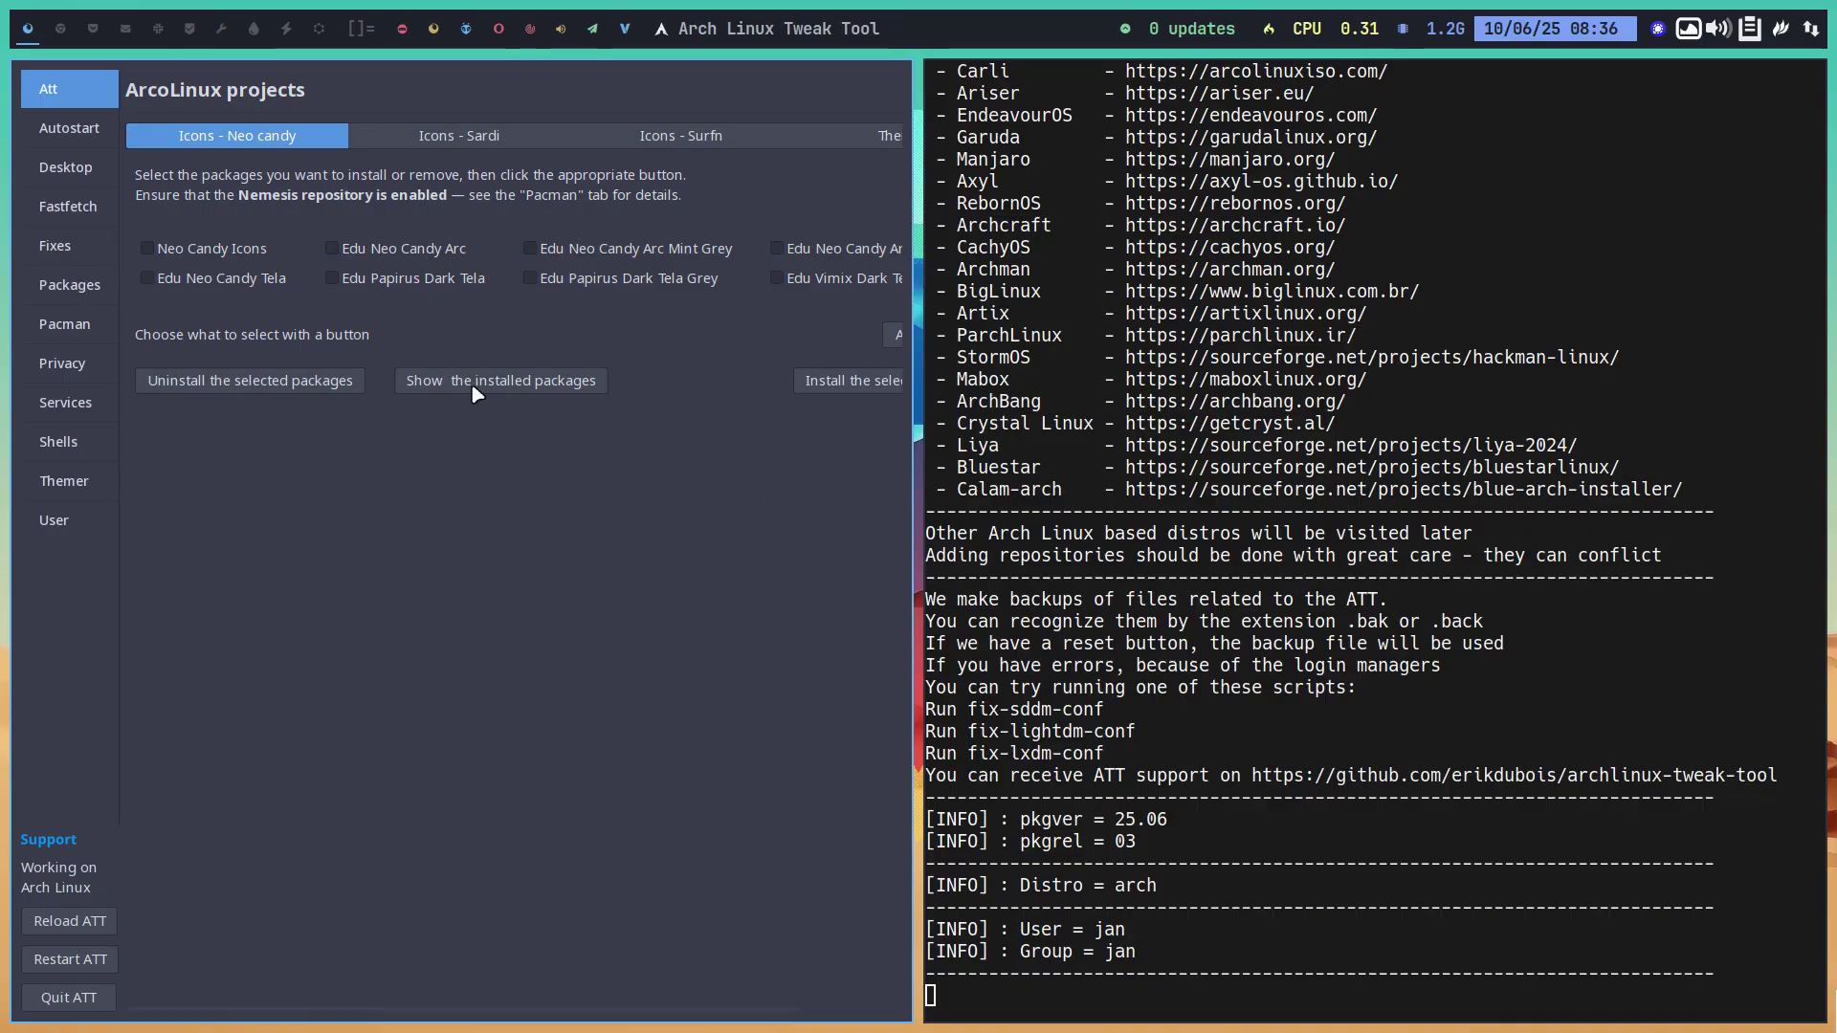
{"action": "left_click", "coordinate": [63, 178]}
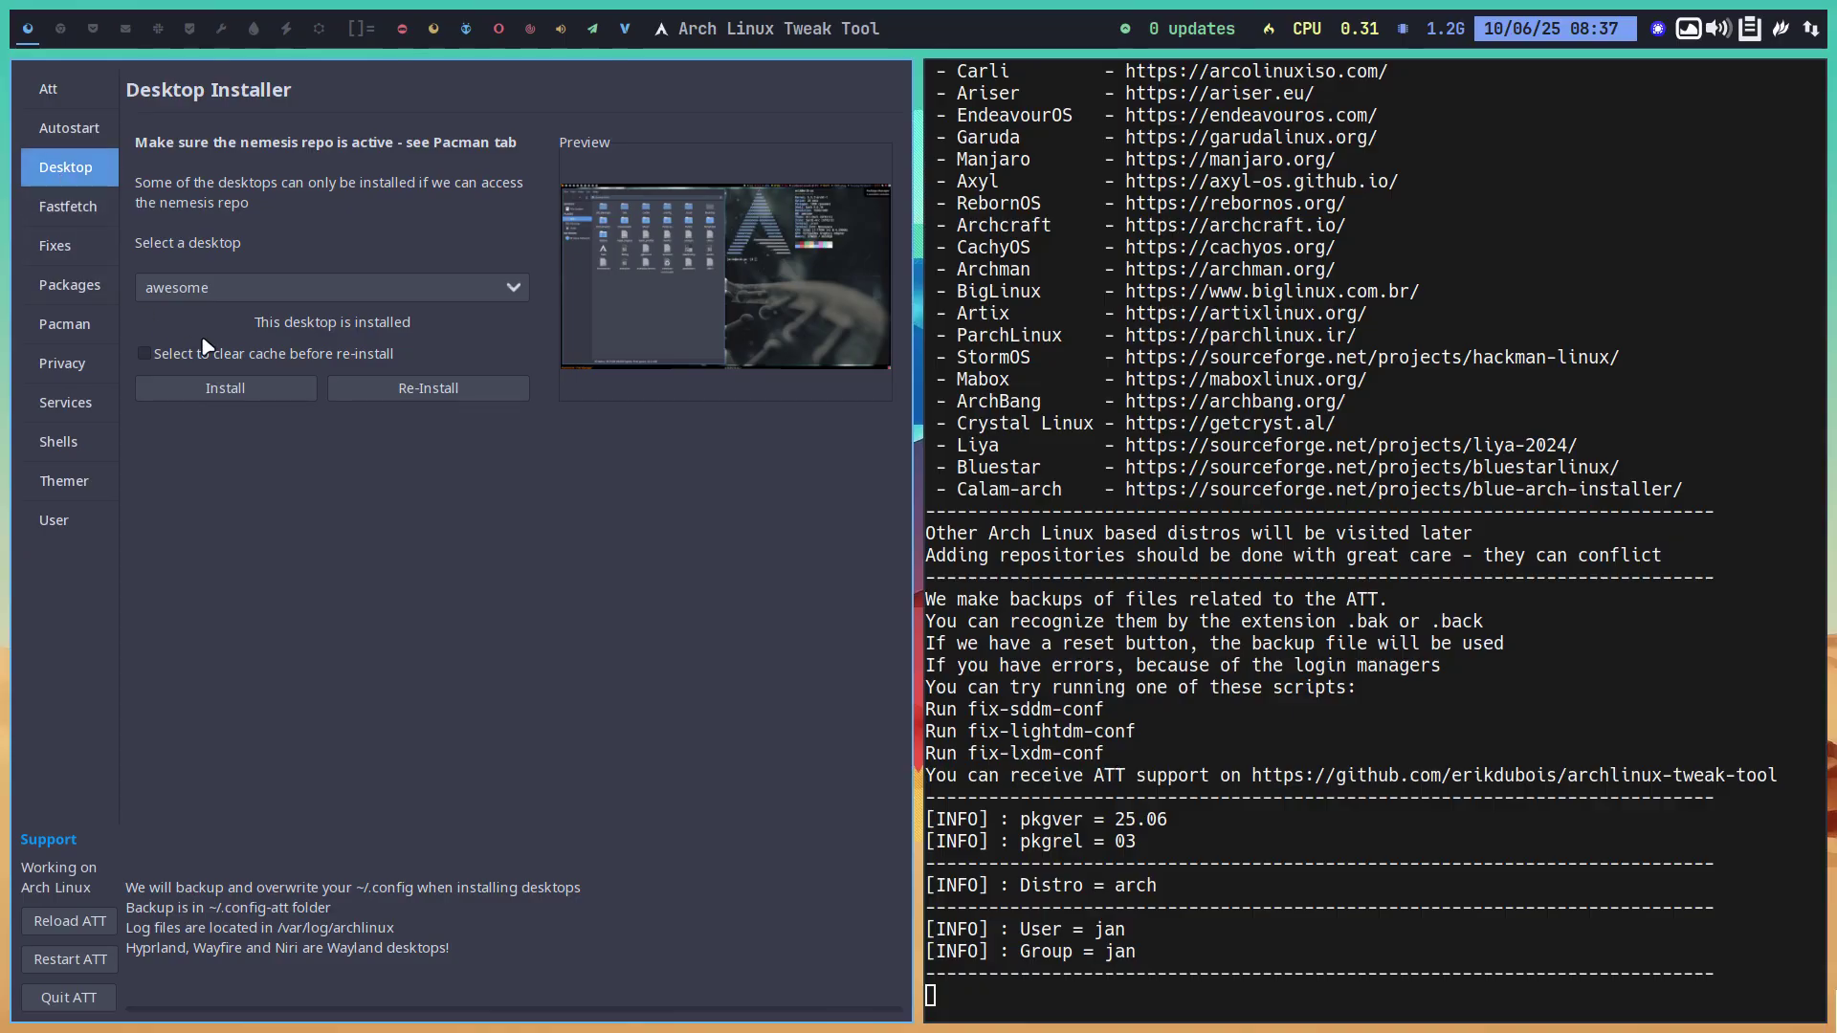
{"action": "left_click", "coordinate": [270, 290]}
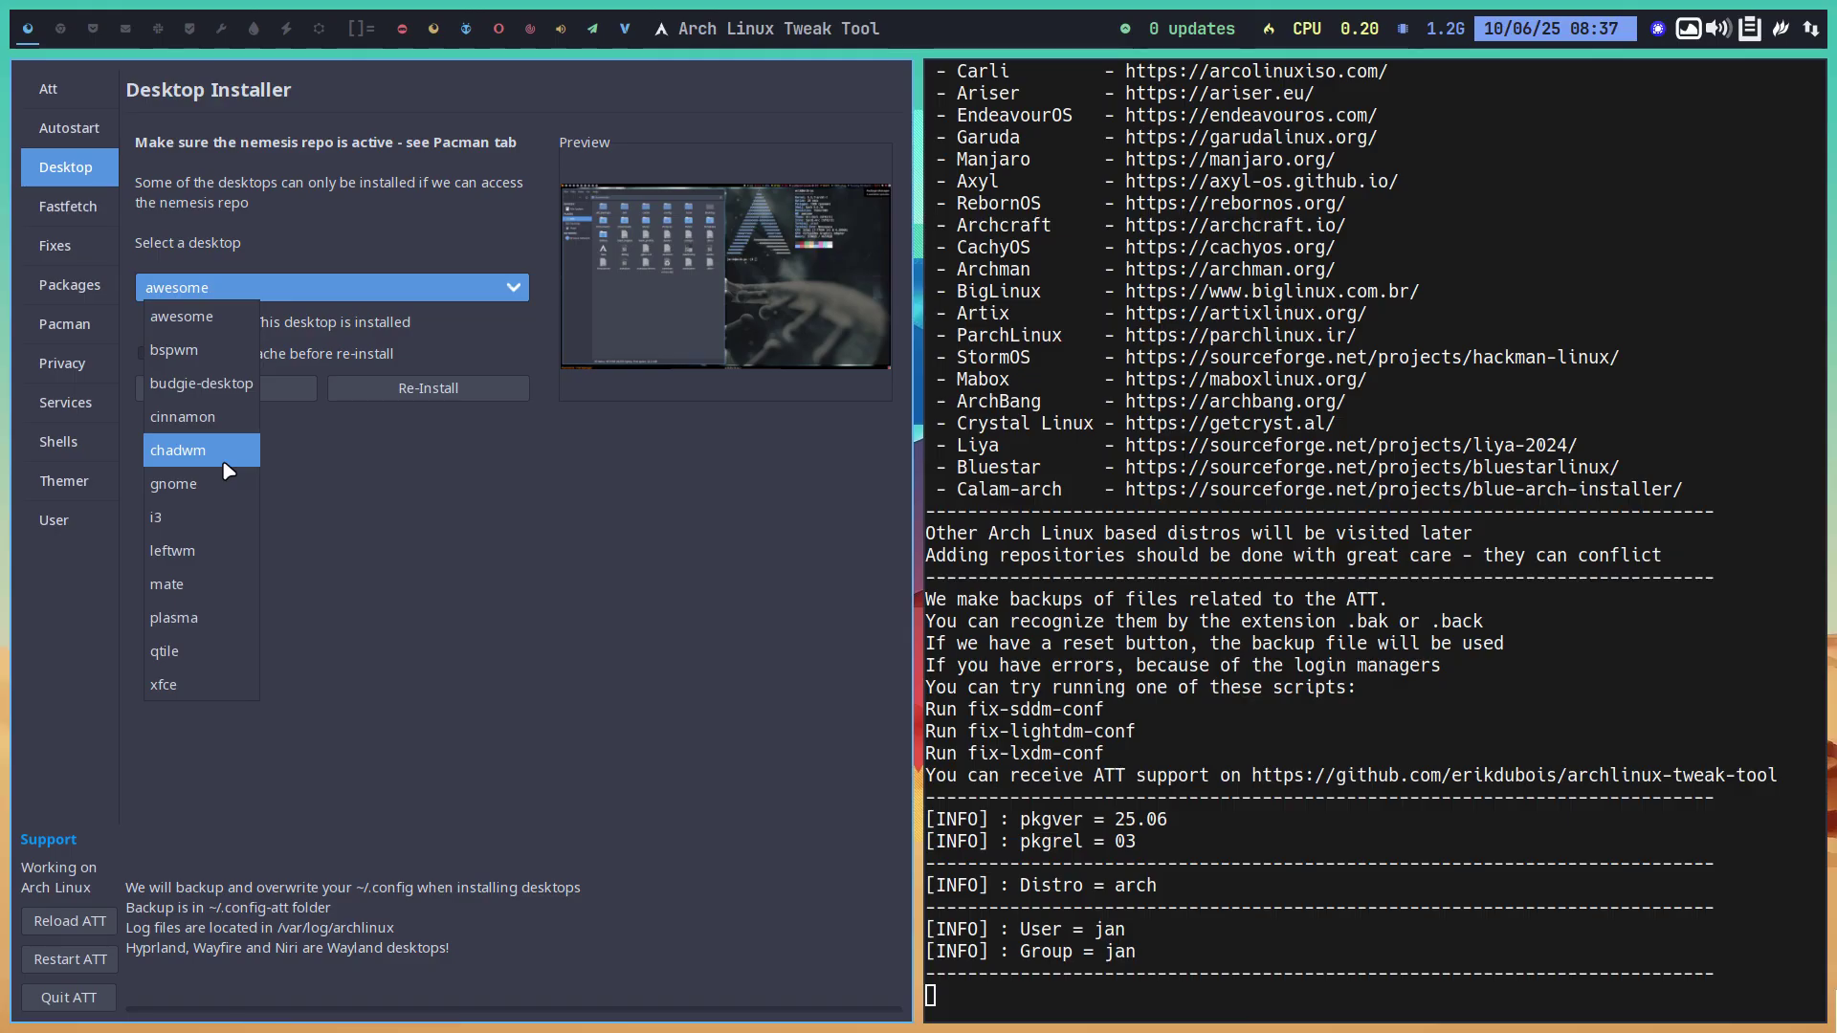
{"action": "left_click", "coordinate": [352, 466]}
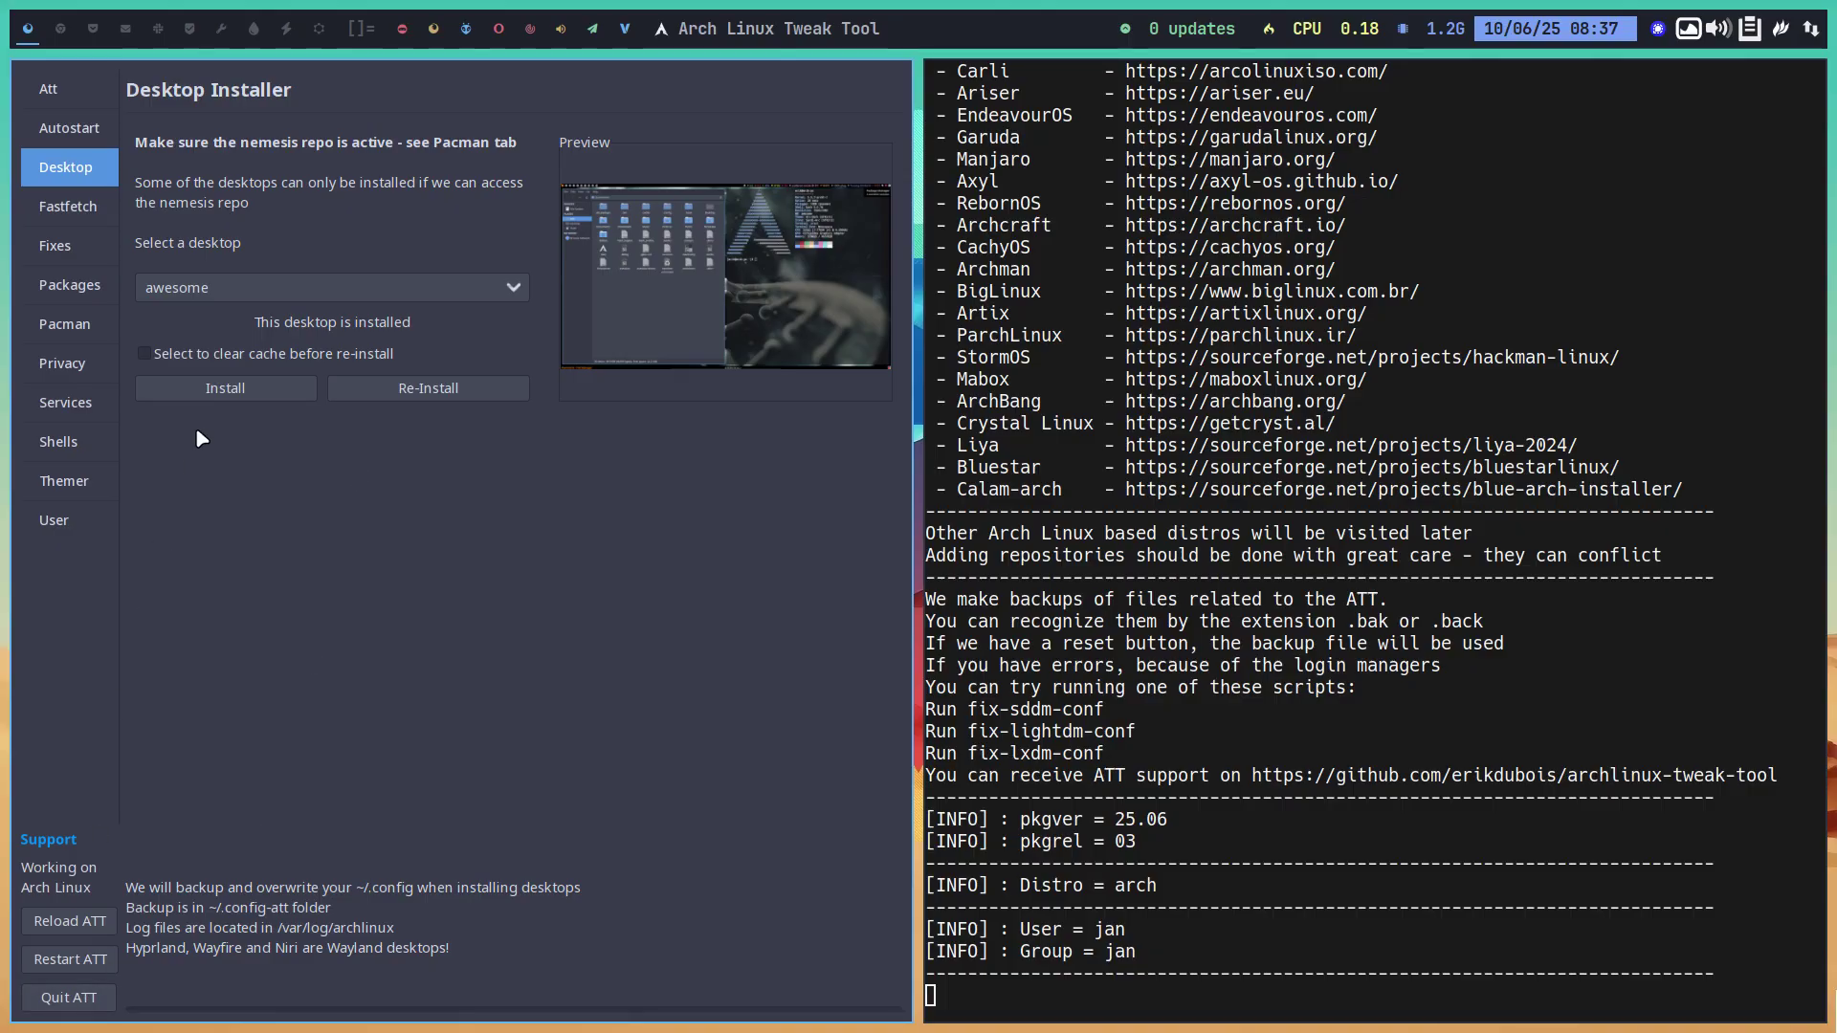
Quit ATT and log into the awesome session with the account password
{"action": "left_click", "coordinate": [69, 997]}
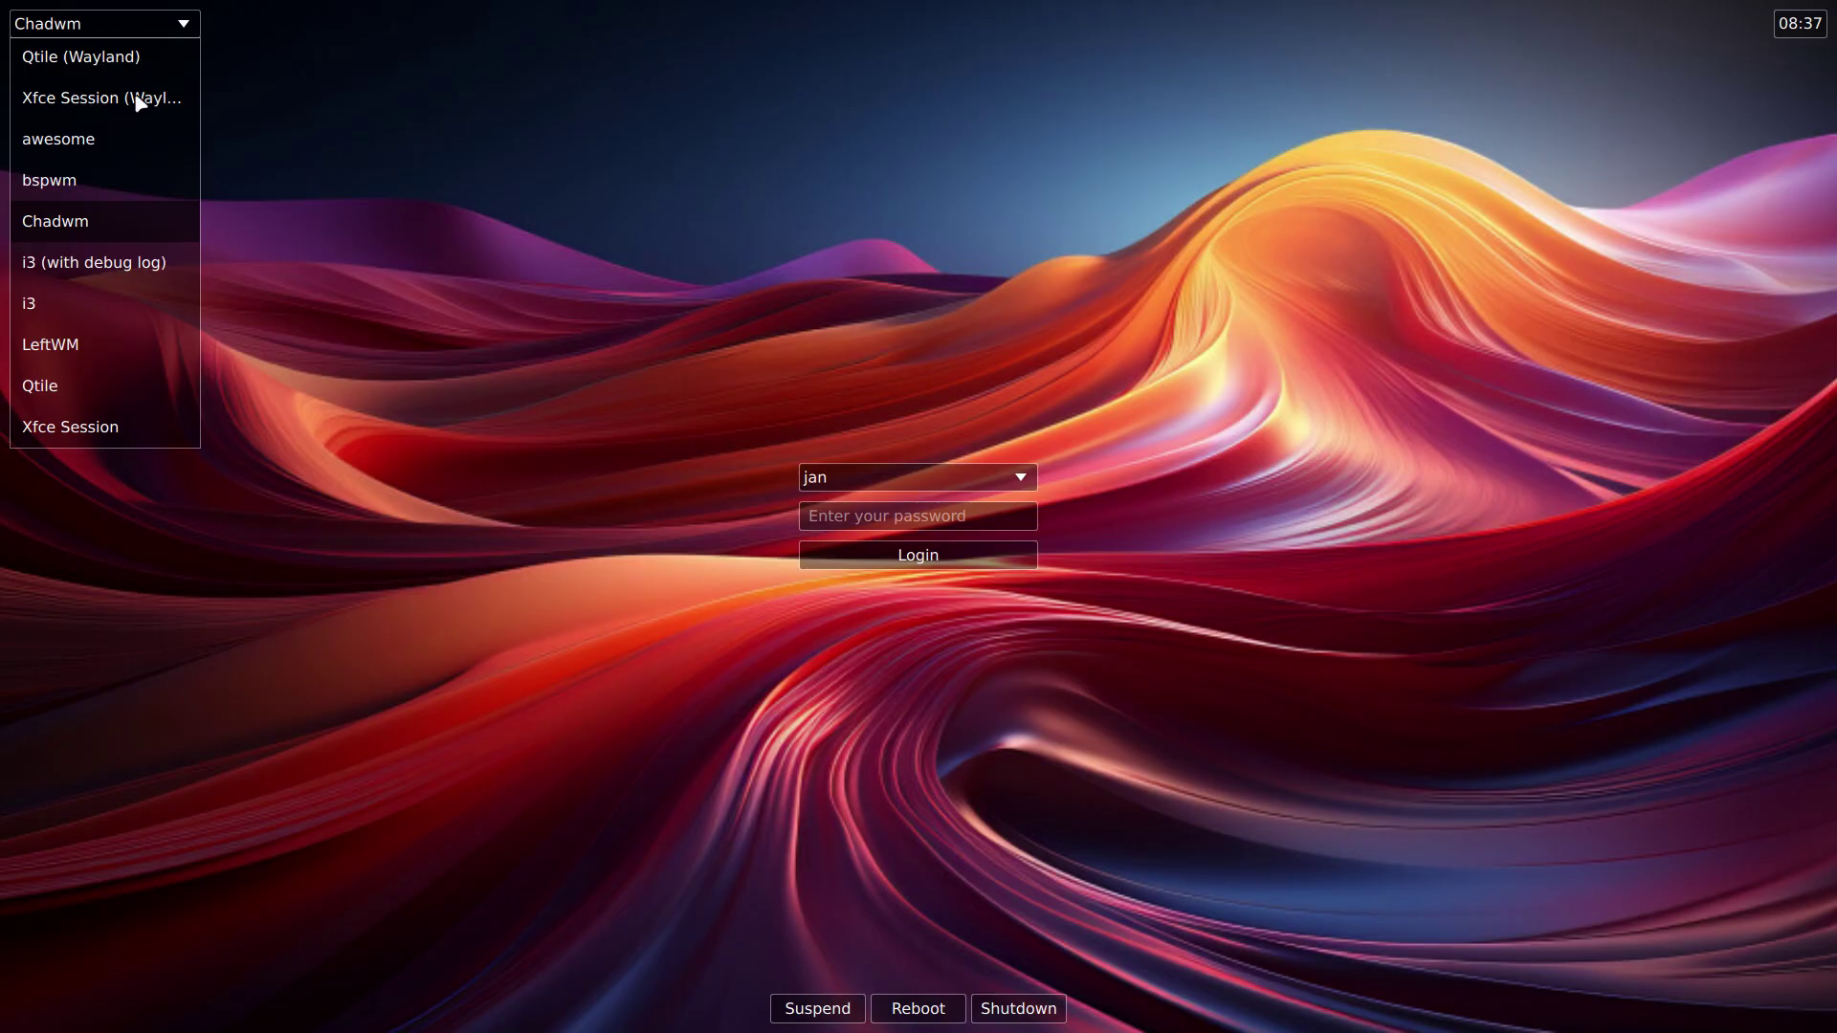
{"action": "left_click", "coordinate": [98, 149]}
{"action": "left_click", "coordinate": [848, 509]}
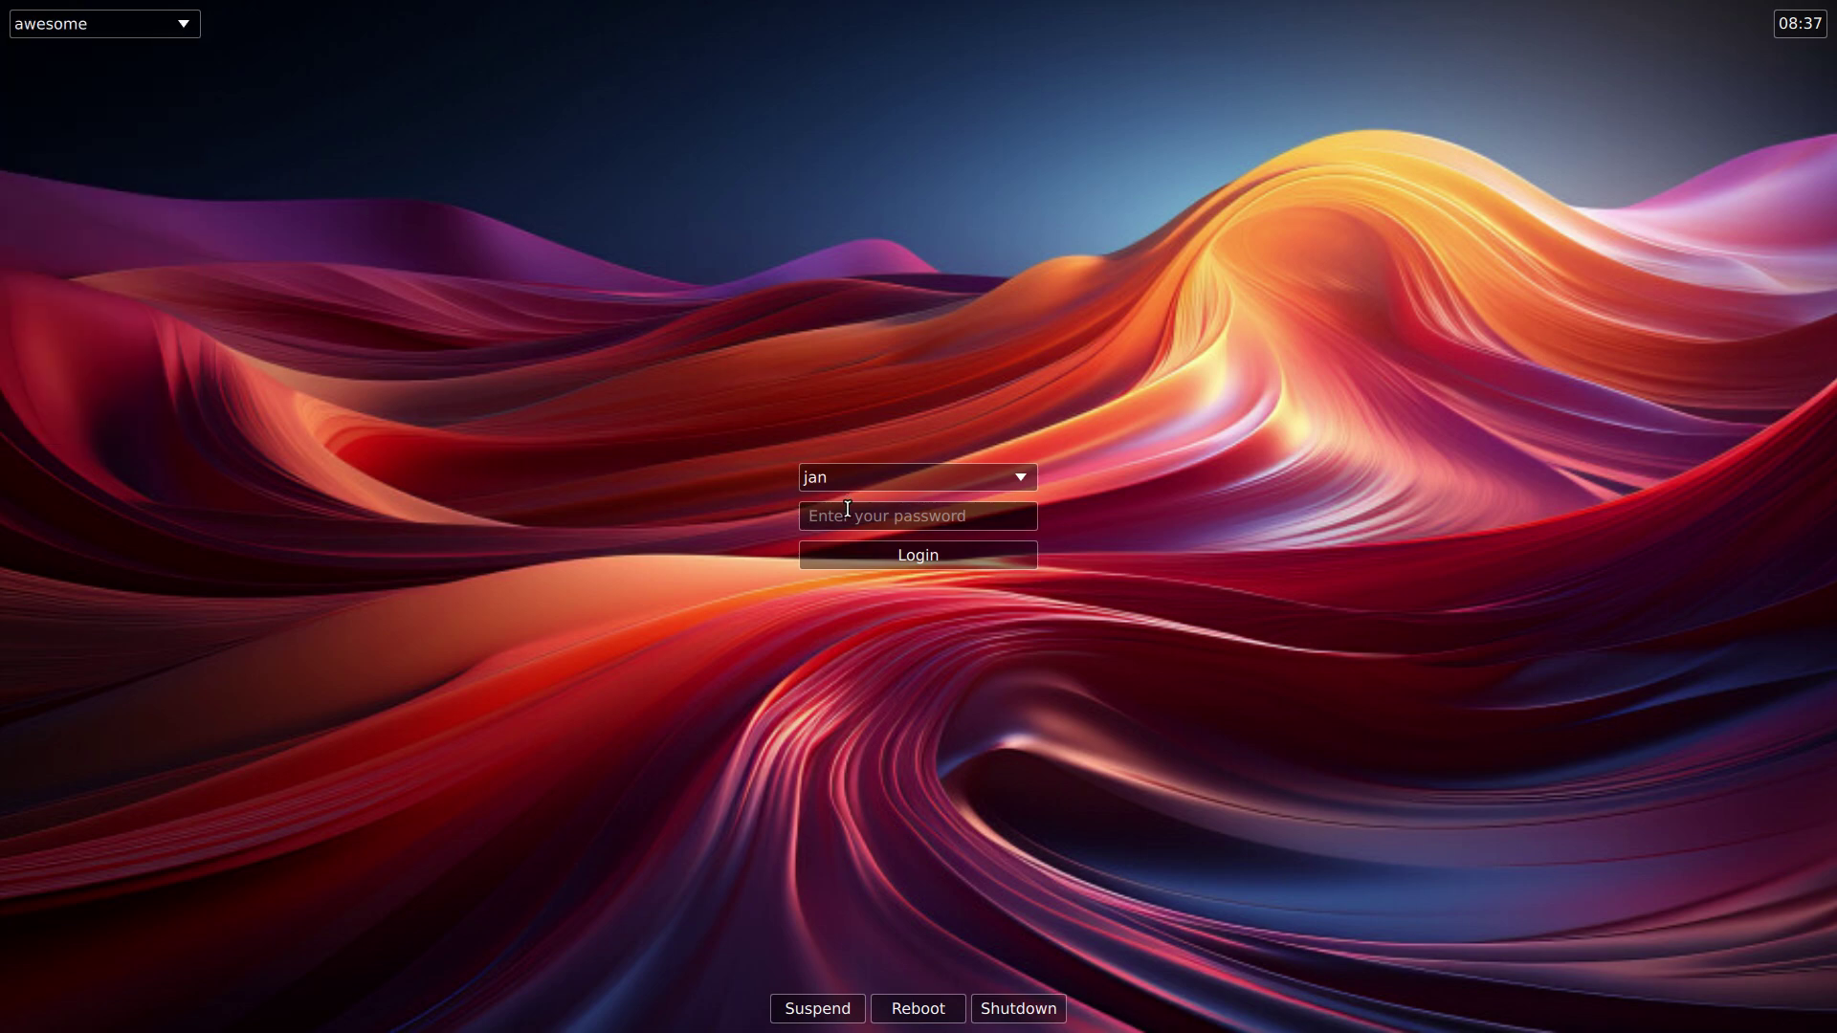
{"action": "type", "text": "***"}
{"action": "key", "text": "Return"}
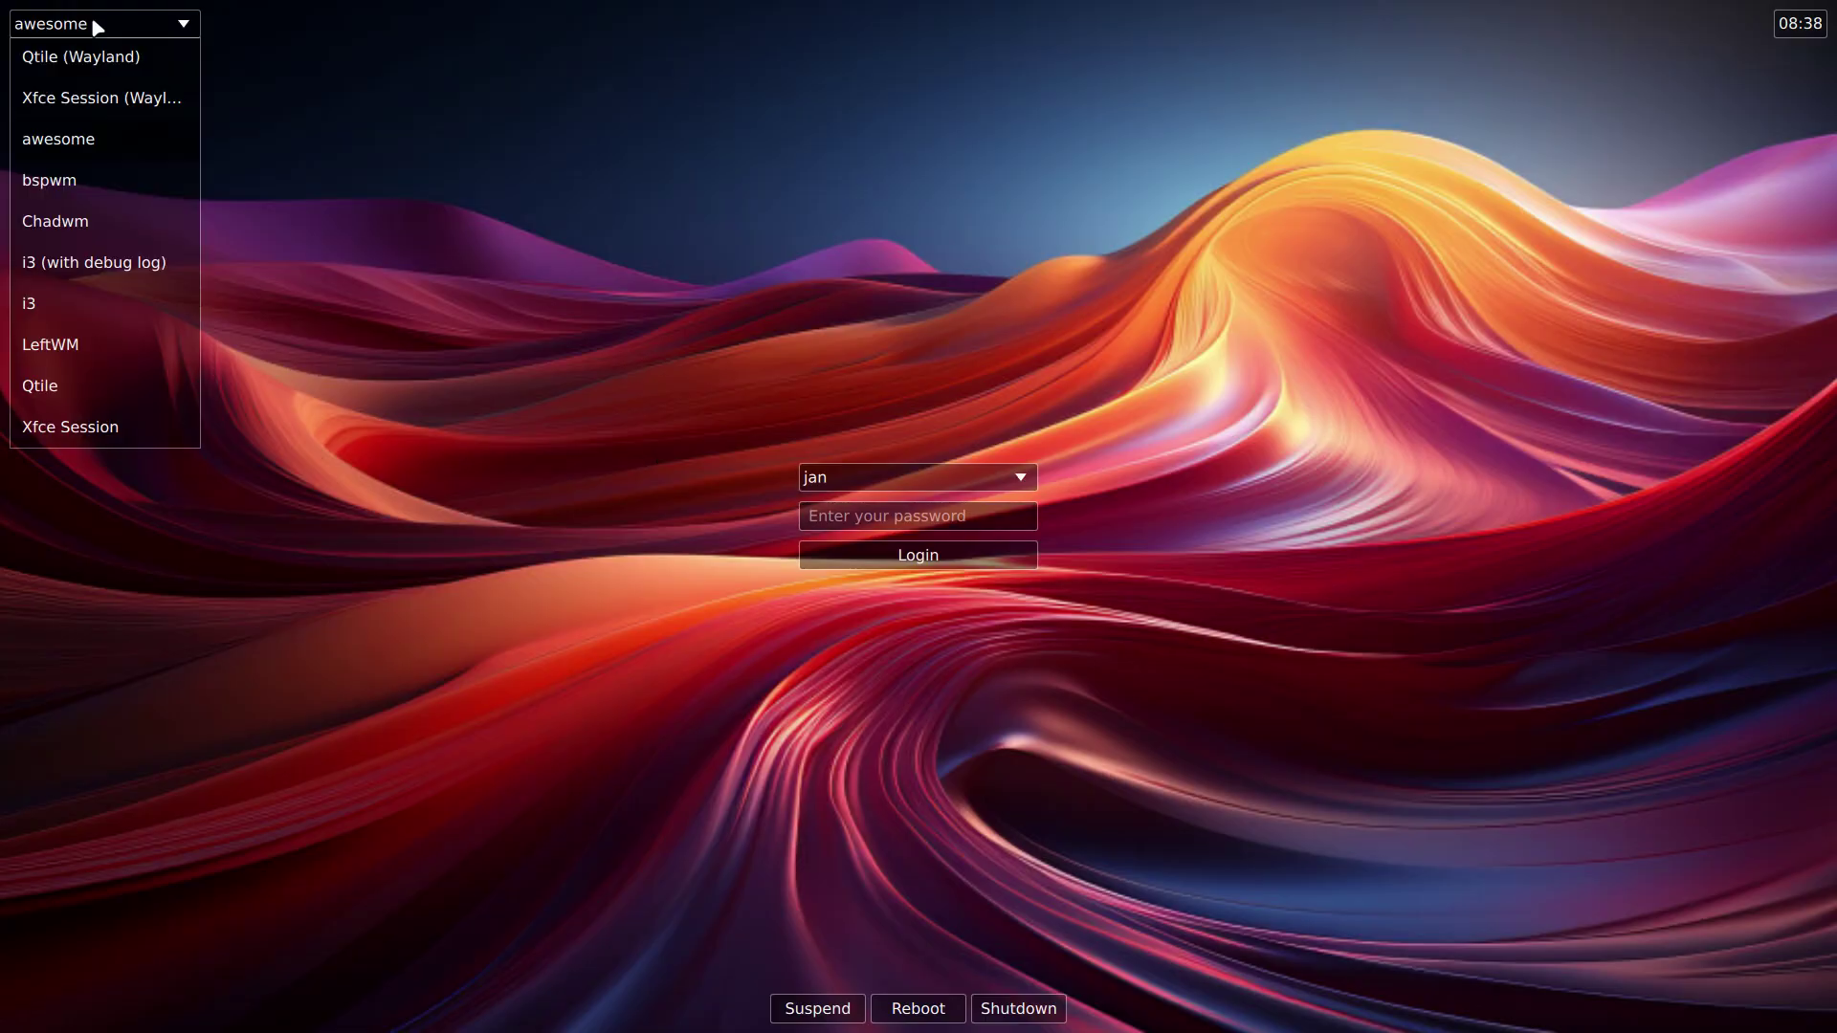
Log into bspwm after one failed attempt, confirm WM bspwm, and open the logout menu
{"action": "left_click", "coordinate": [77, 188]}
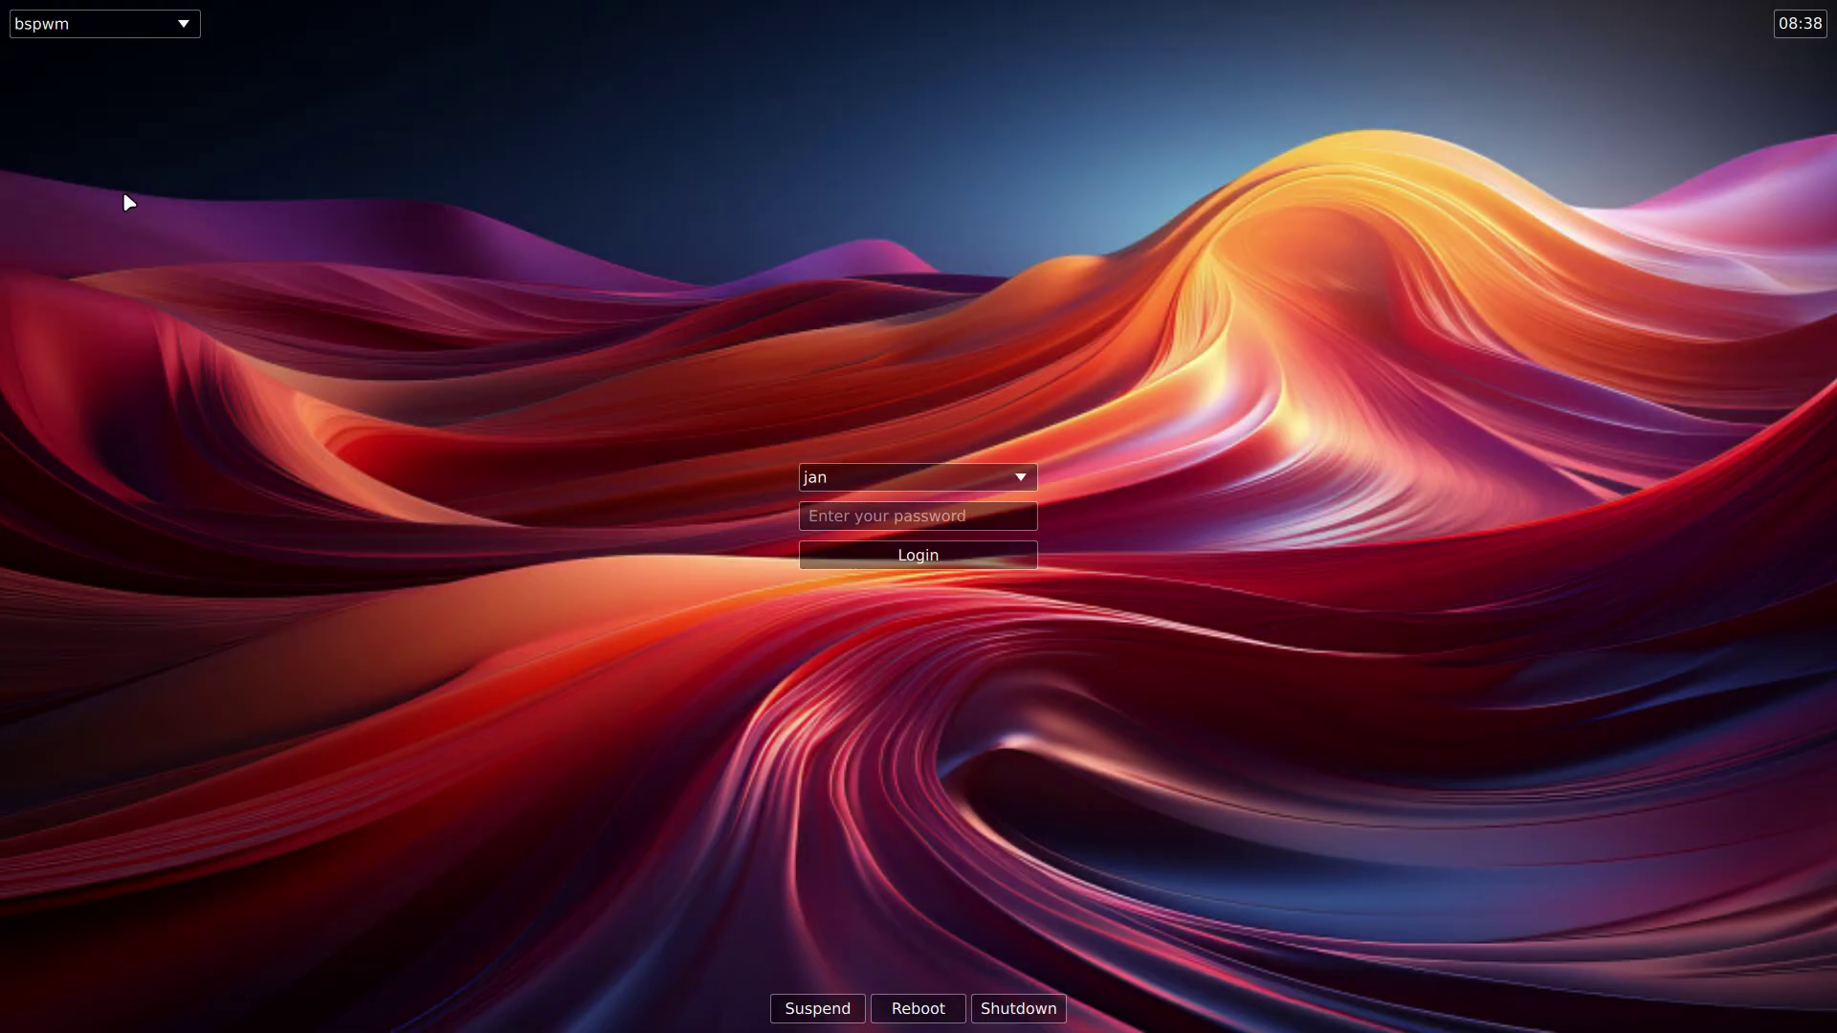
{"action": "left_click", "coordinate": [881, 519]}
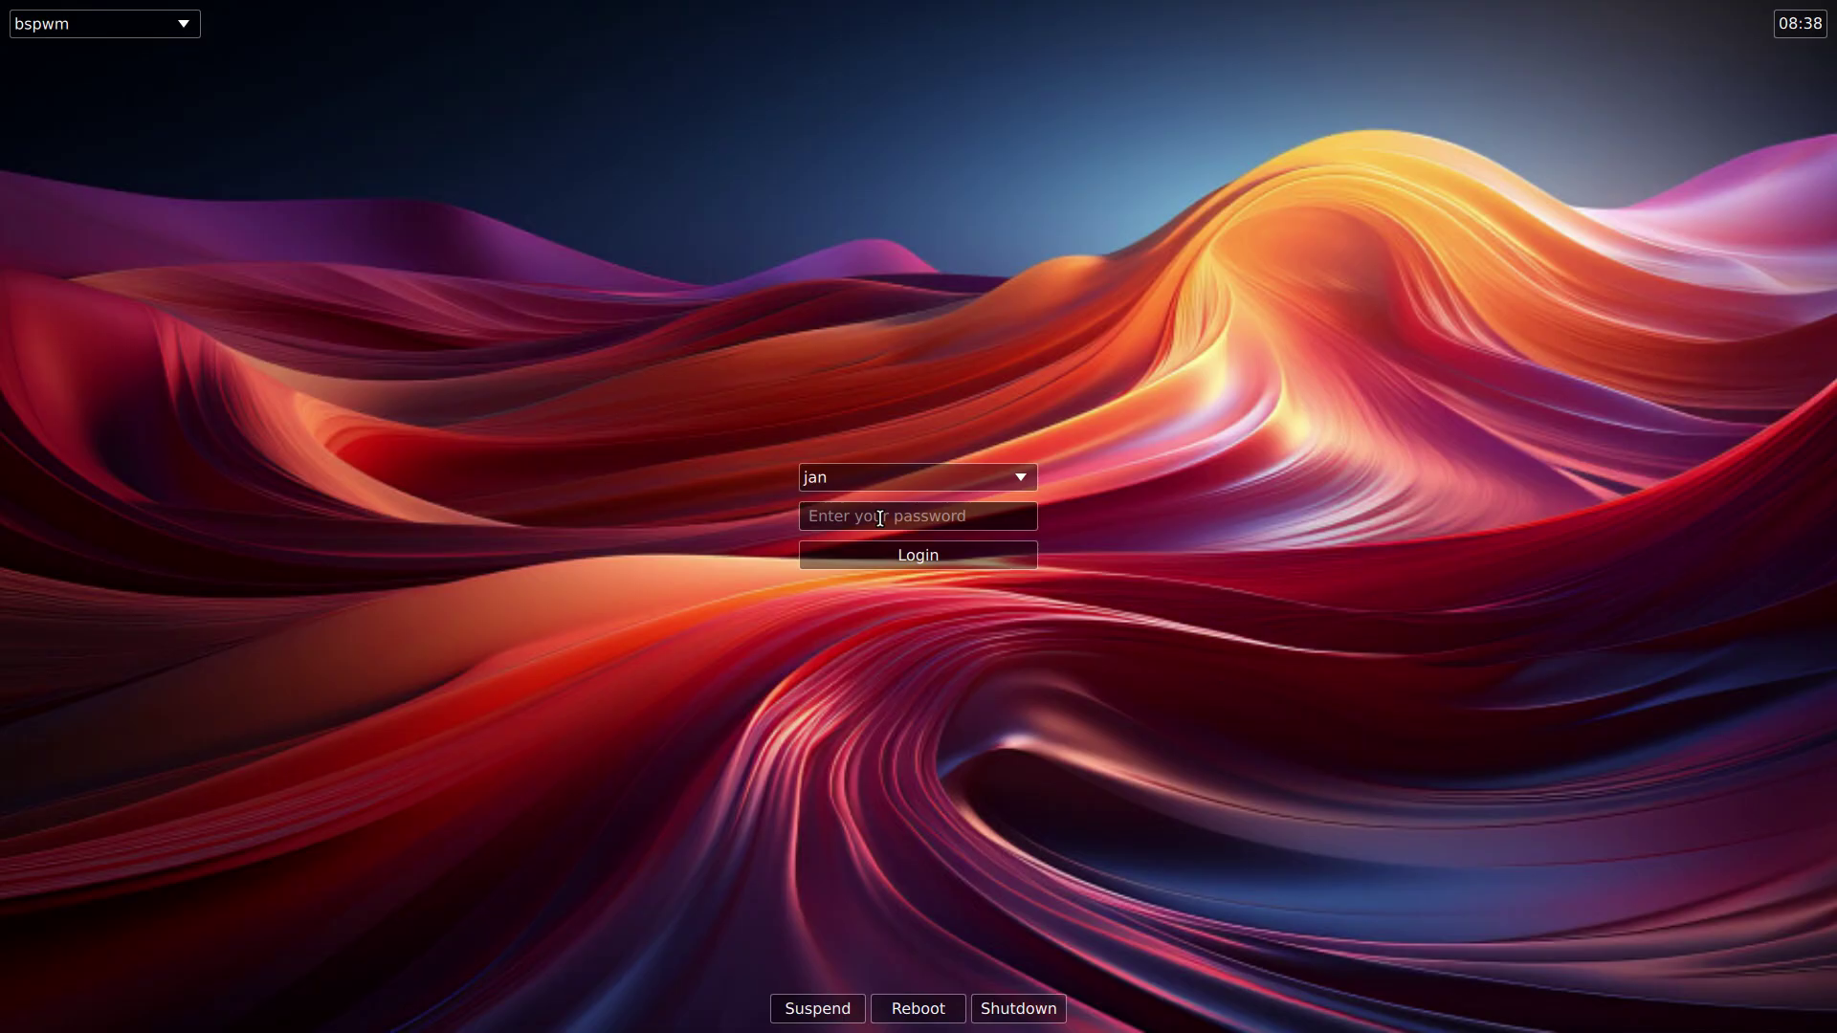
{"action": "type", "text": "•••"}
{"action": "left_click", "coordinate": [887, 545]}
{"action": "type", "text": "•"}
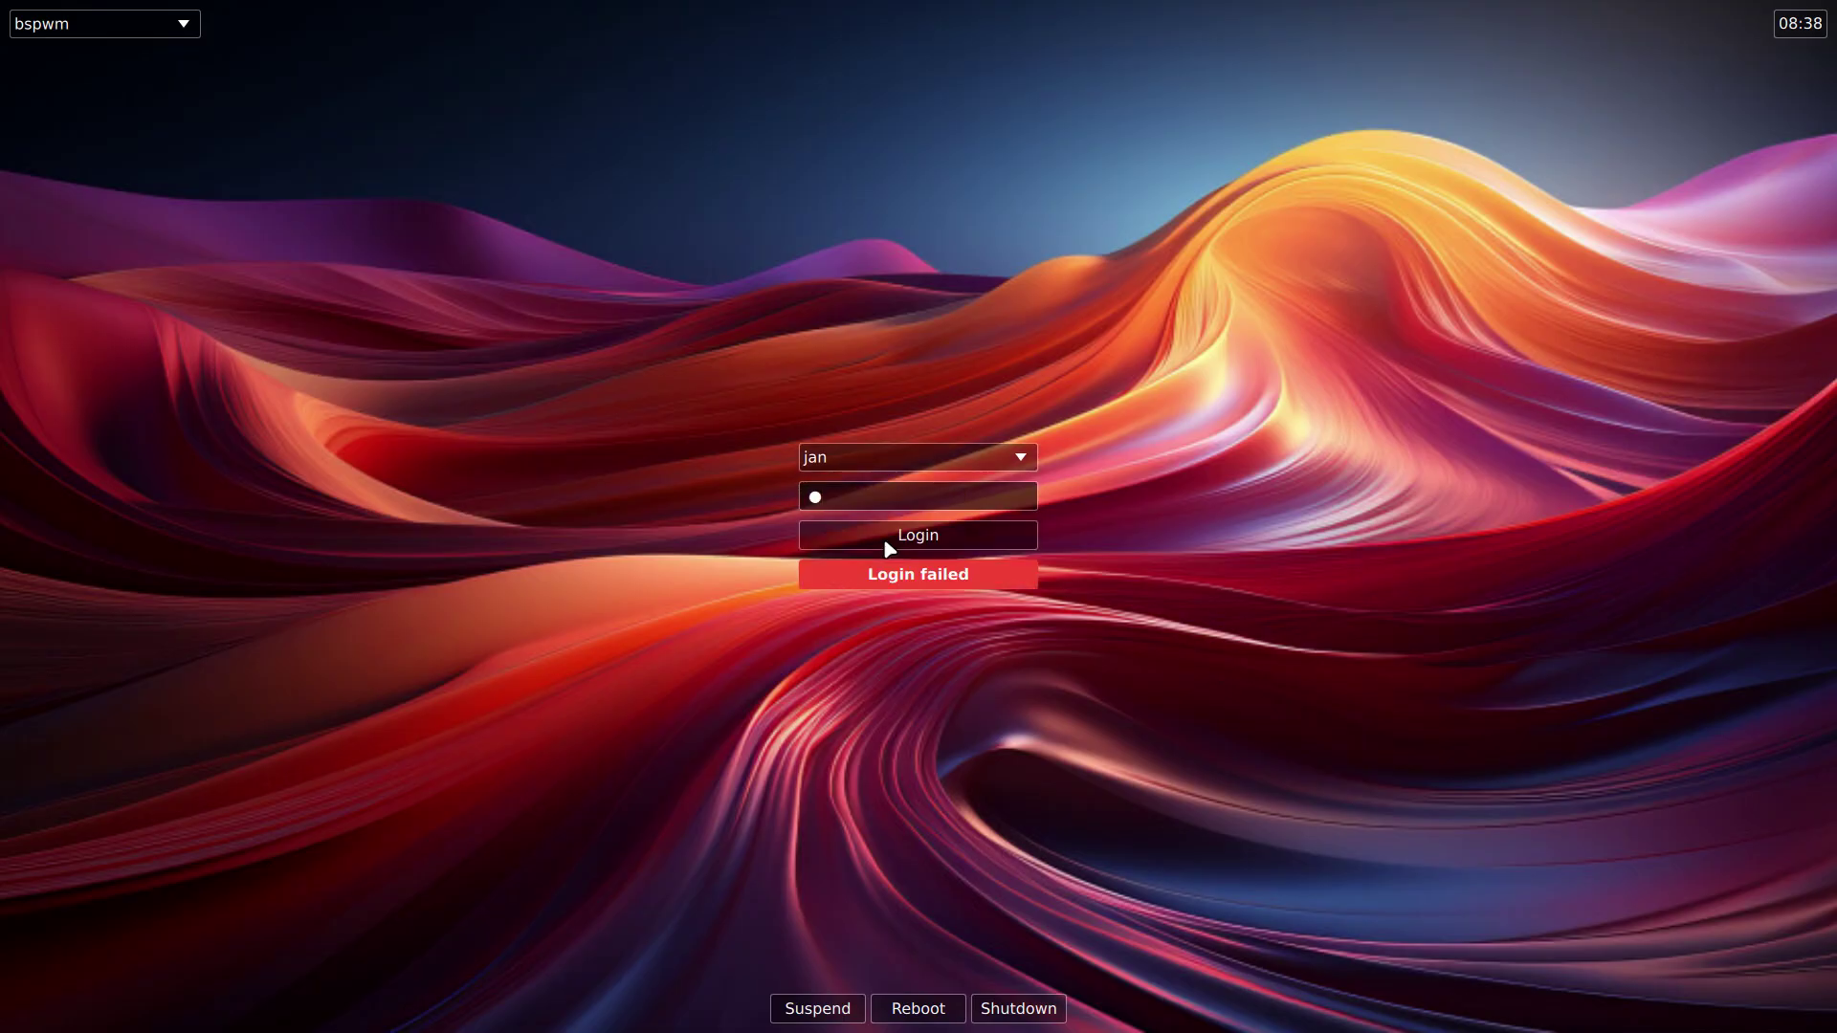
{"action": "type", "text": "•"}
{"action": "key", "text": "Return"}
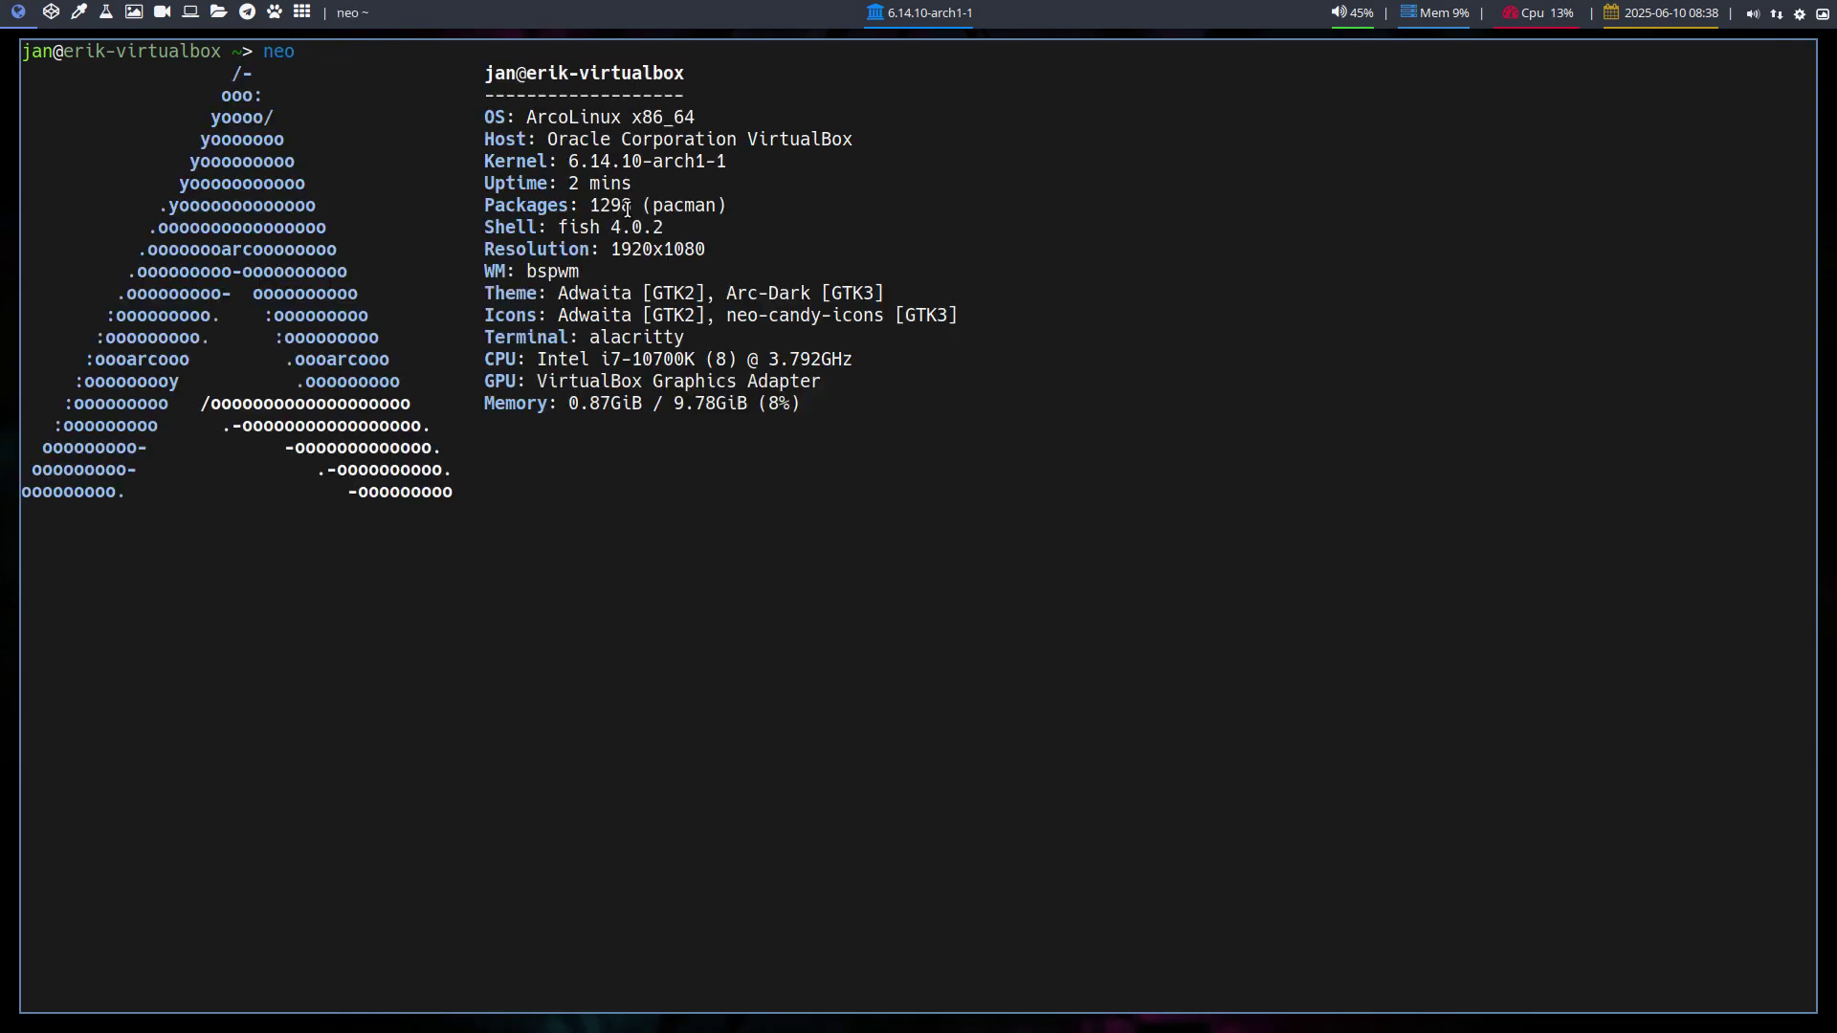
{"action": "double_click", "coordinate": [553, 270]}
{"action": "key", "text": "super+x"}
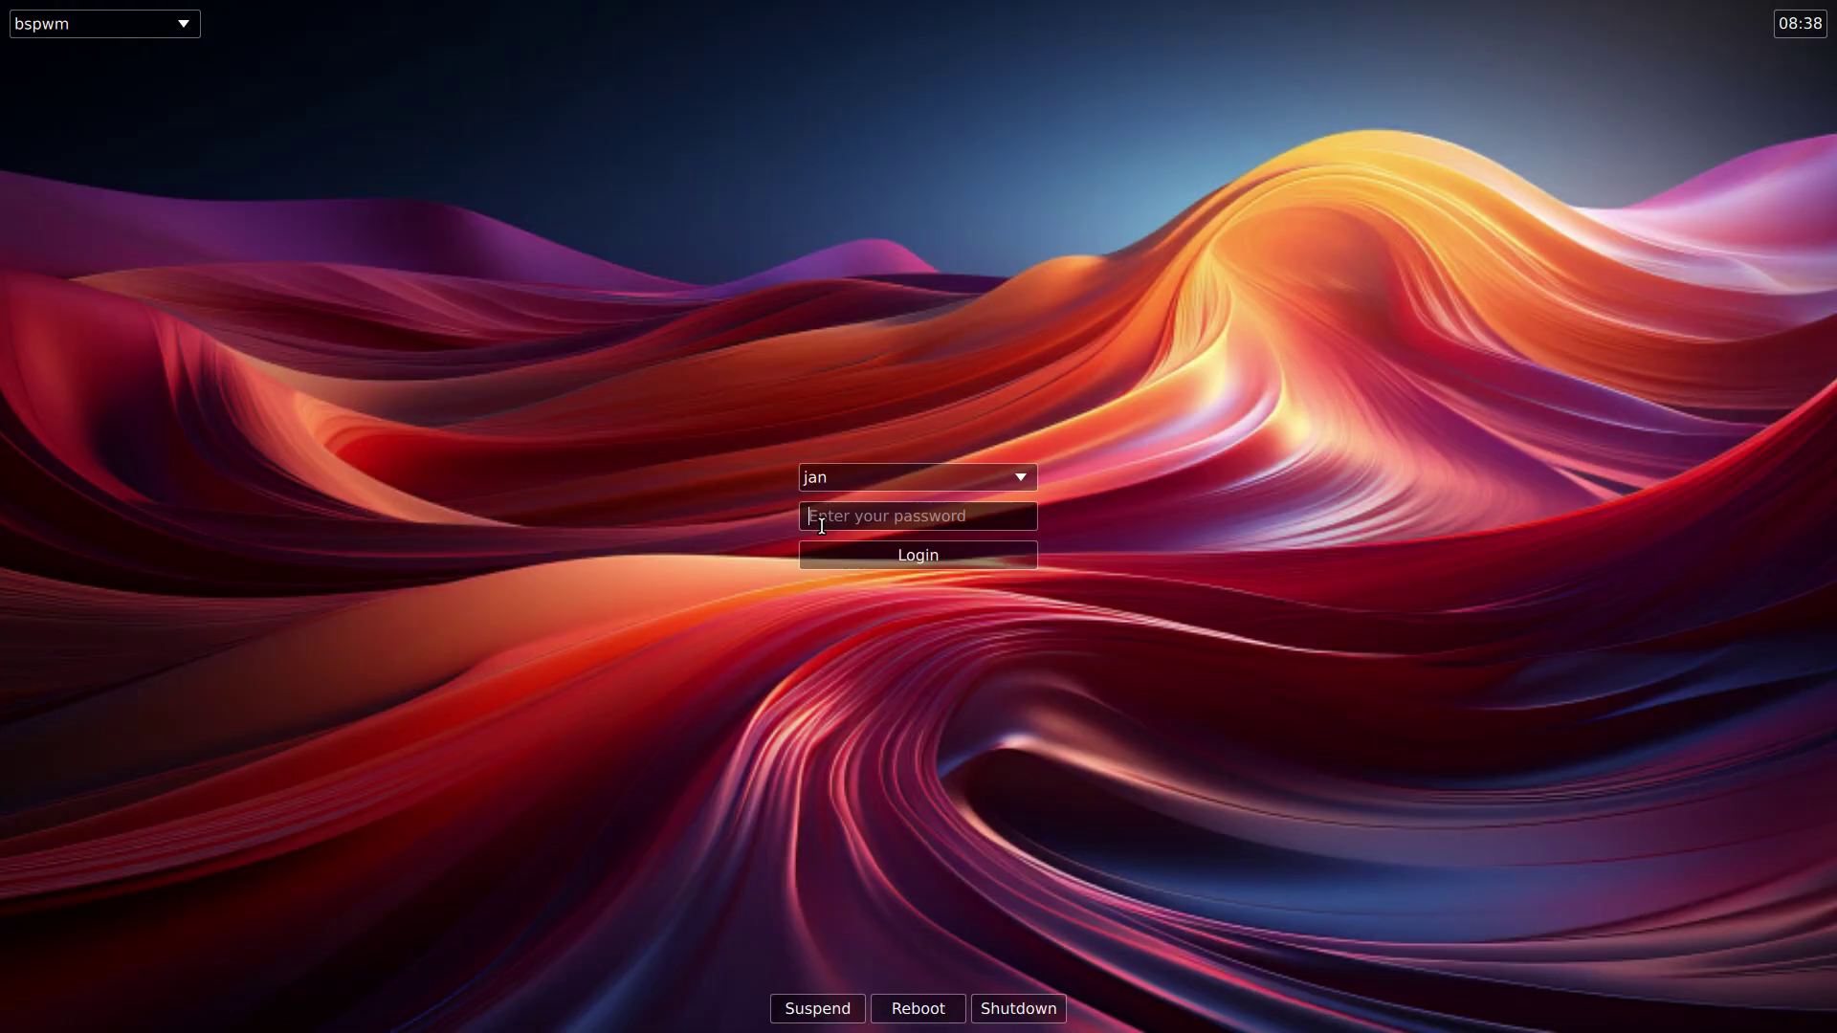
Switch the session from Chadwm to i3 and log in, retrying after a failed attempt
{"action": "left_click", "coordinate": [149, 20]}
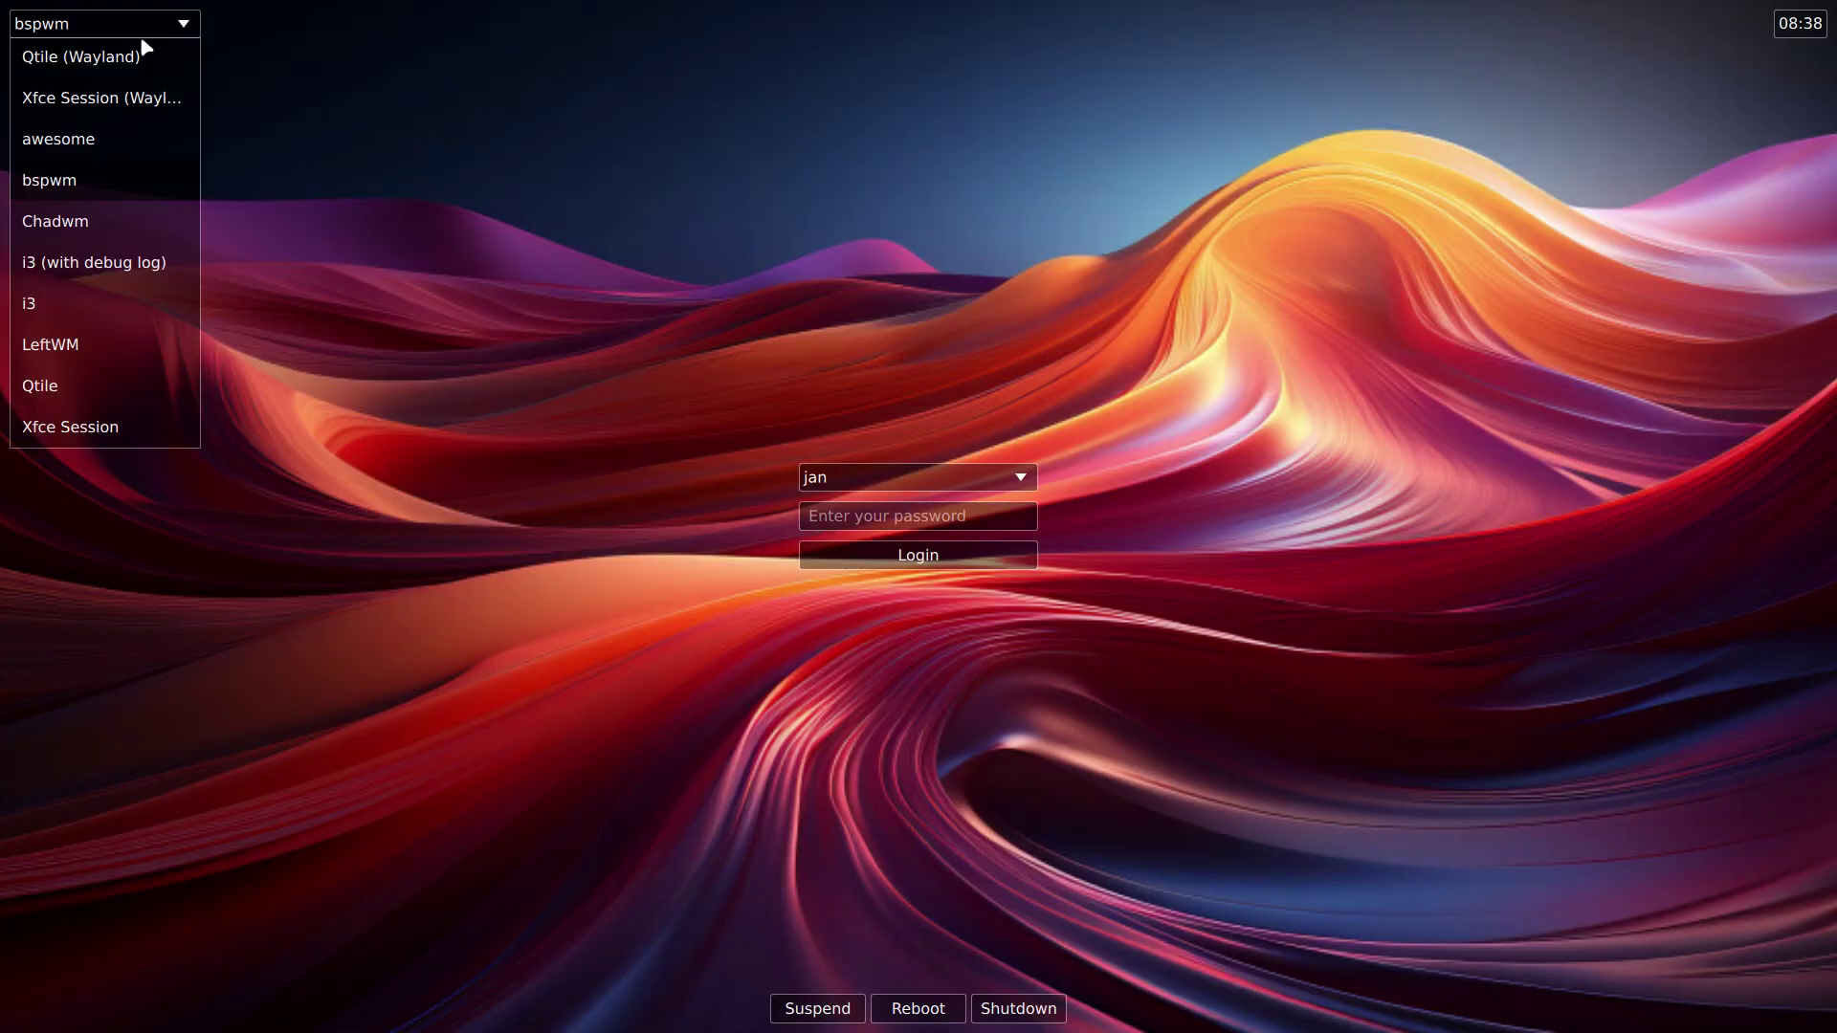
{"action": "left_click", "coordinate": [85, 223]}
{"action": "left_click", "coordinate": [856, 513]}
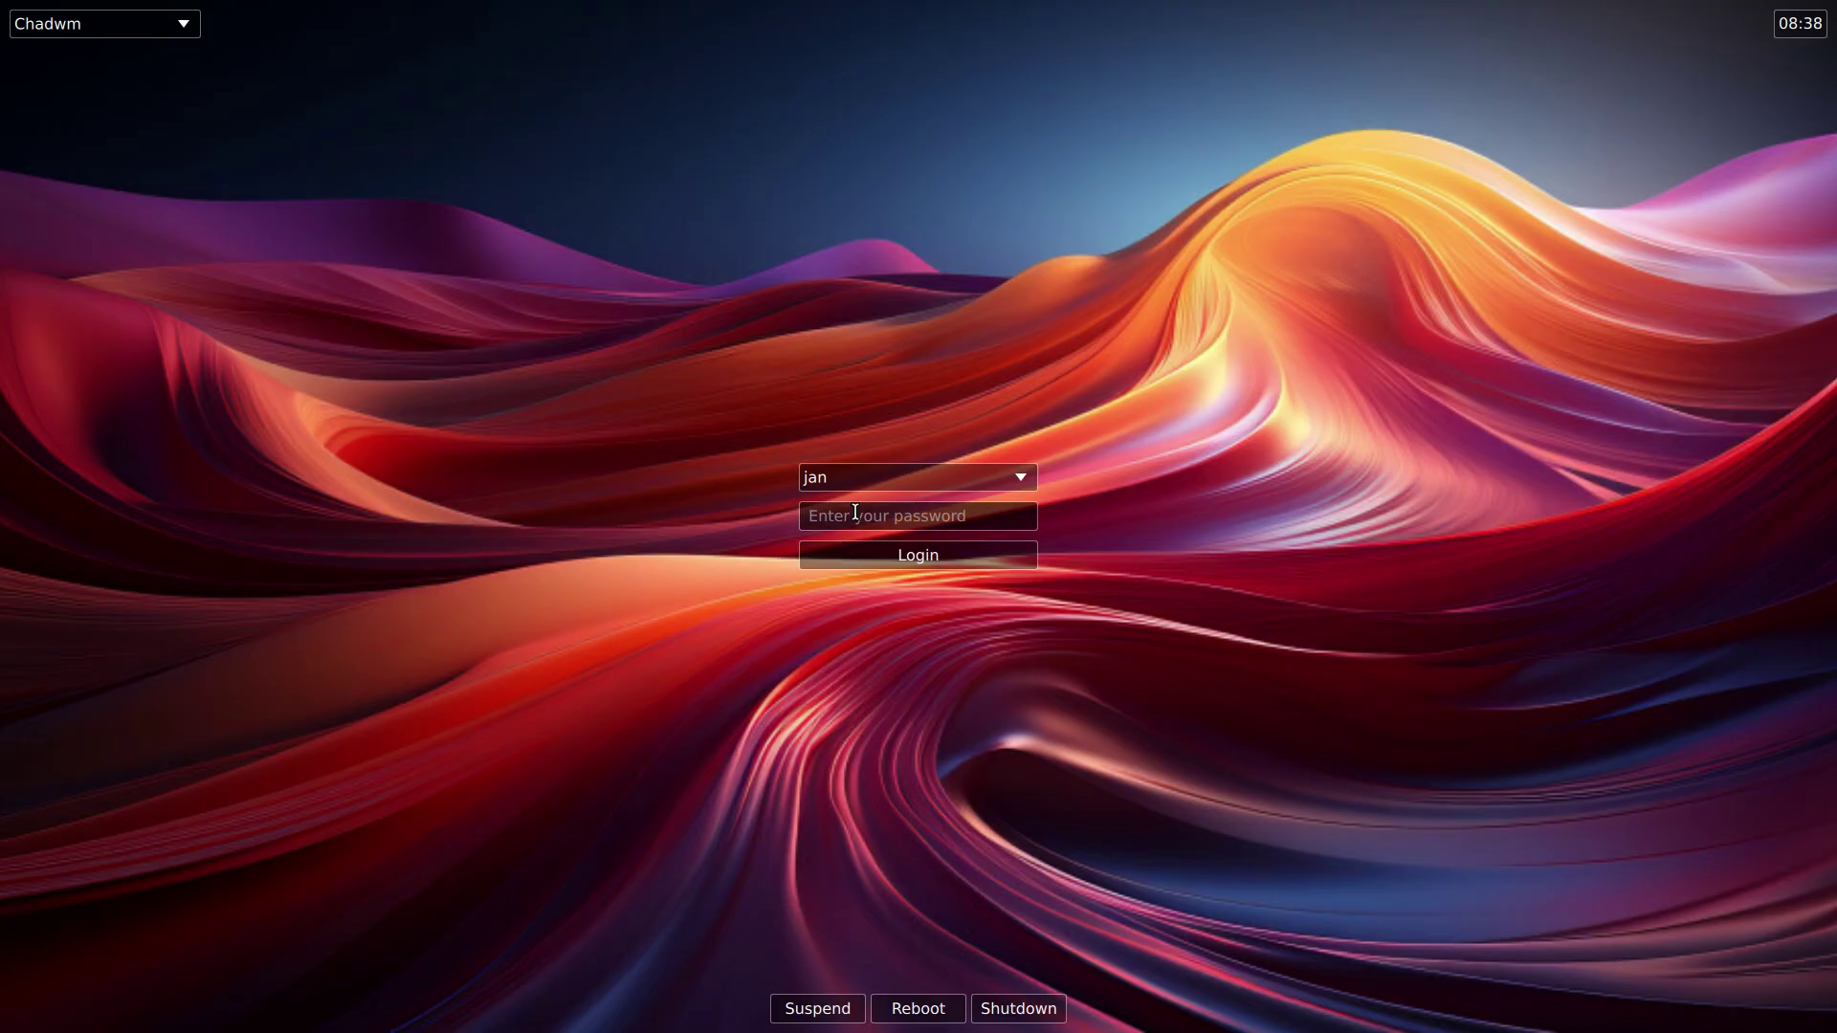
{"action": "left_click", "coordinate": [145, 29]}
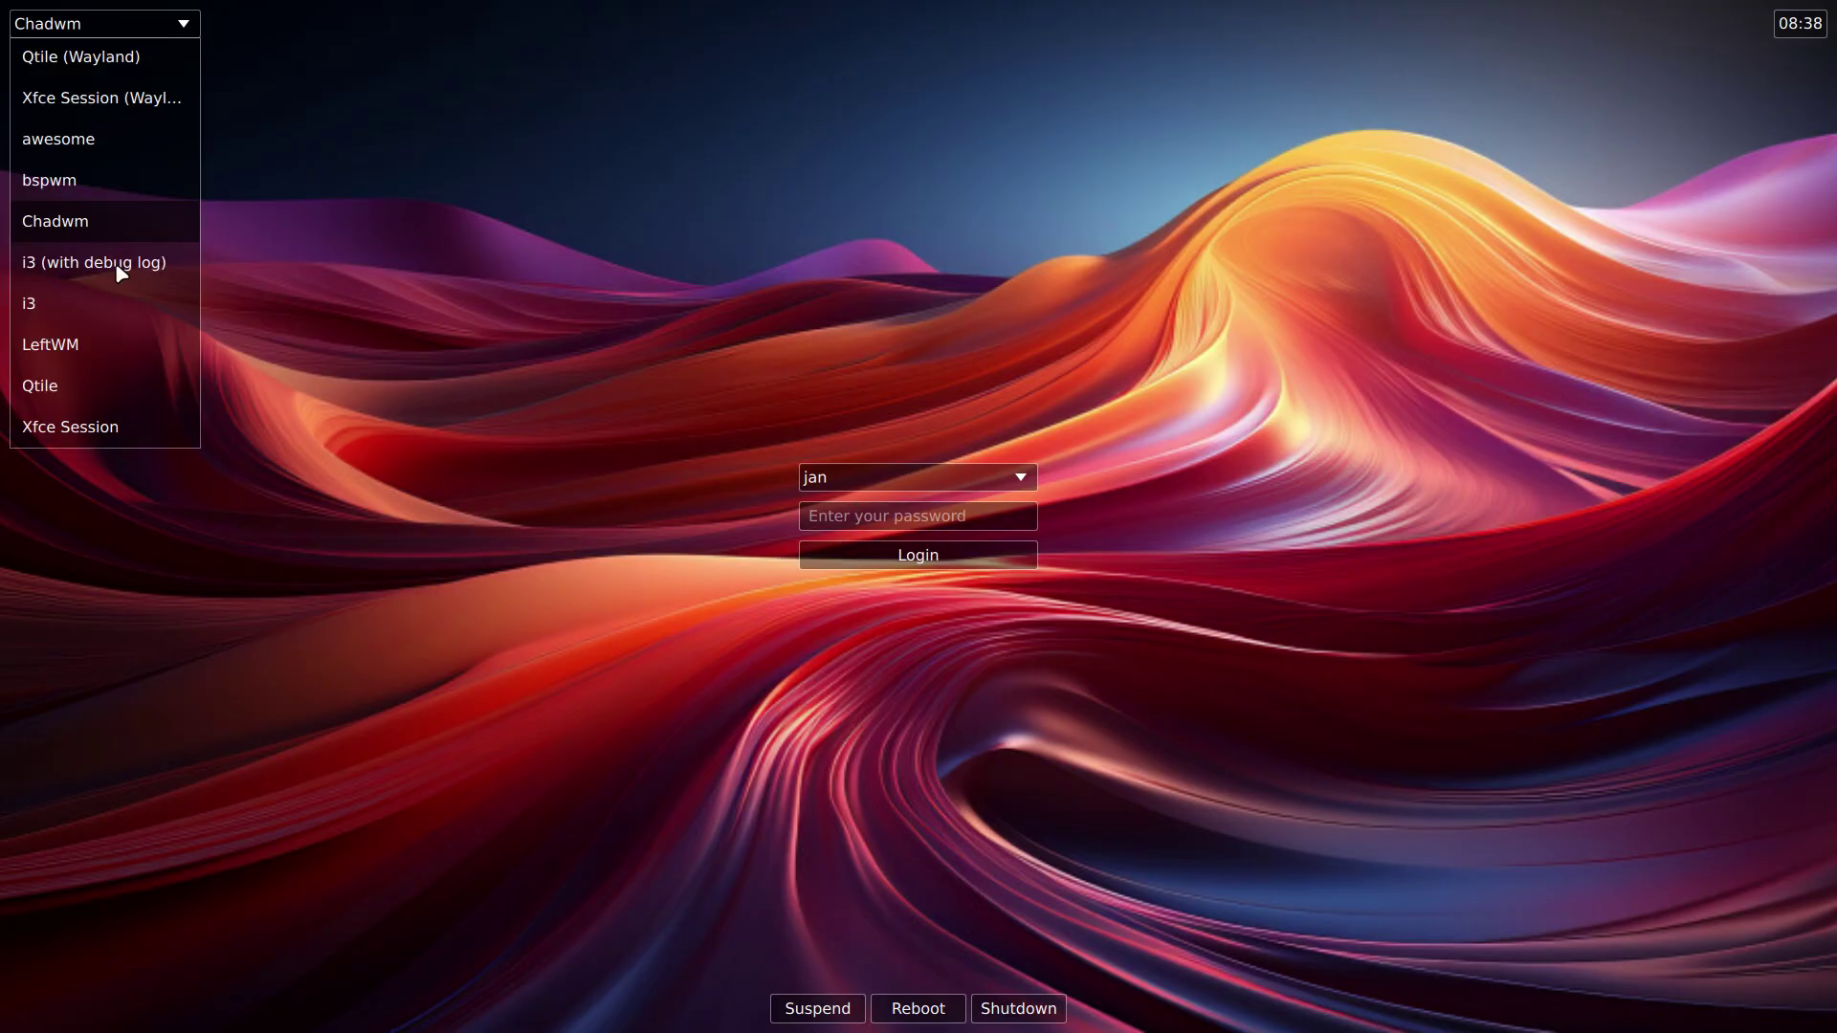
{"action": "left_click", "coordinate": [142, 304]}
{"action": "left_click", "coordinate": [830, 516]}
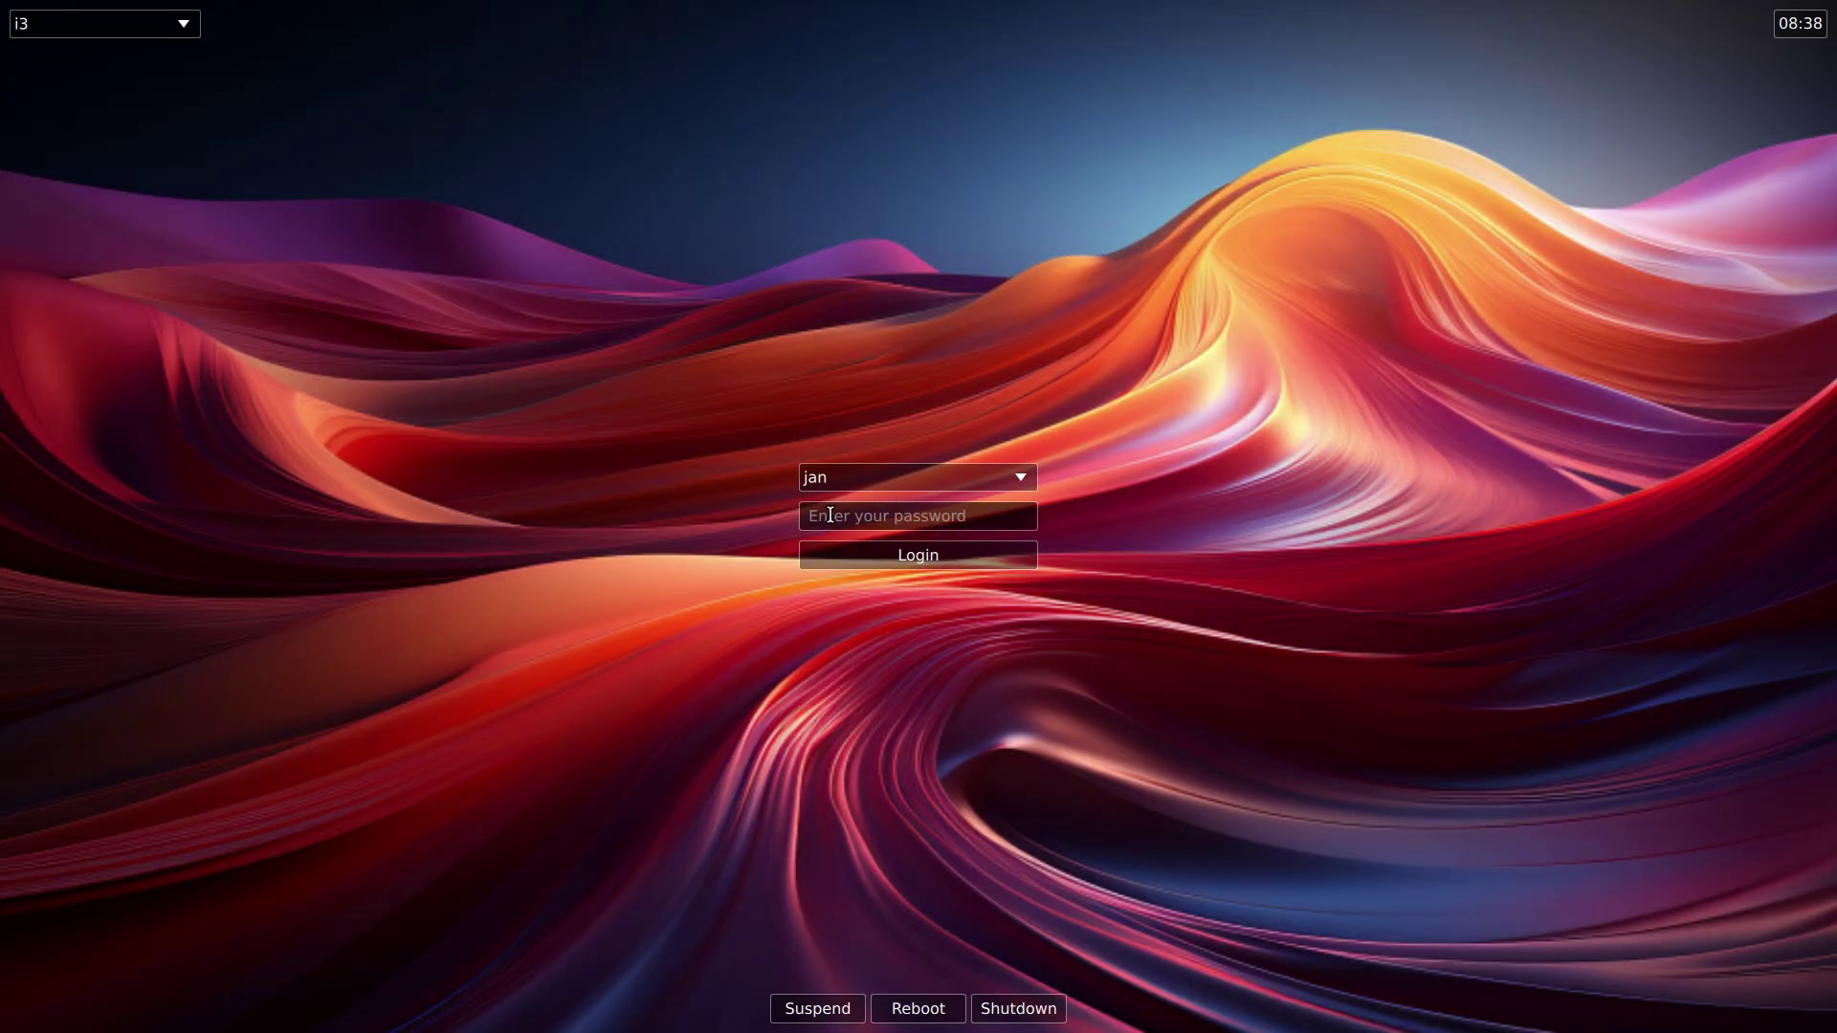
{"action": "key", "text": "Return"}
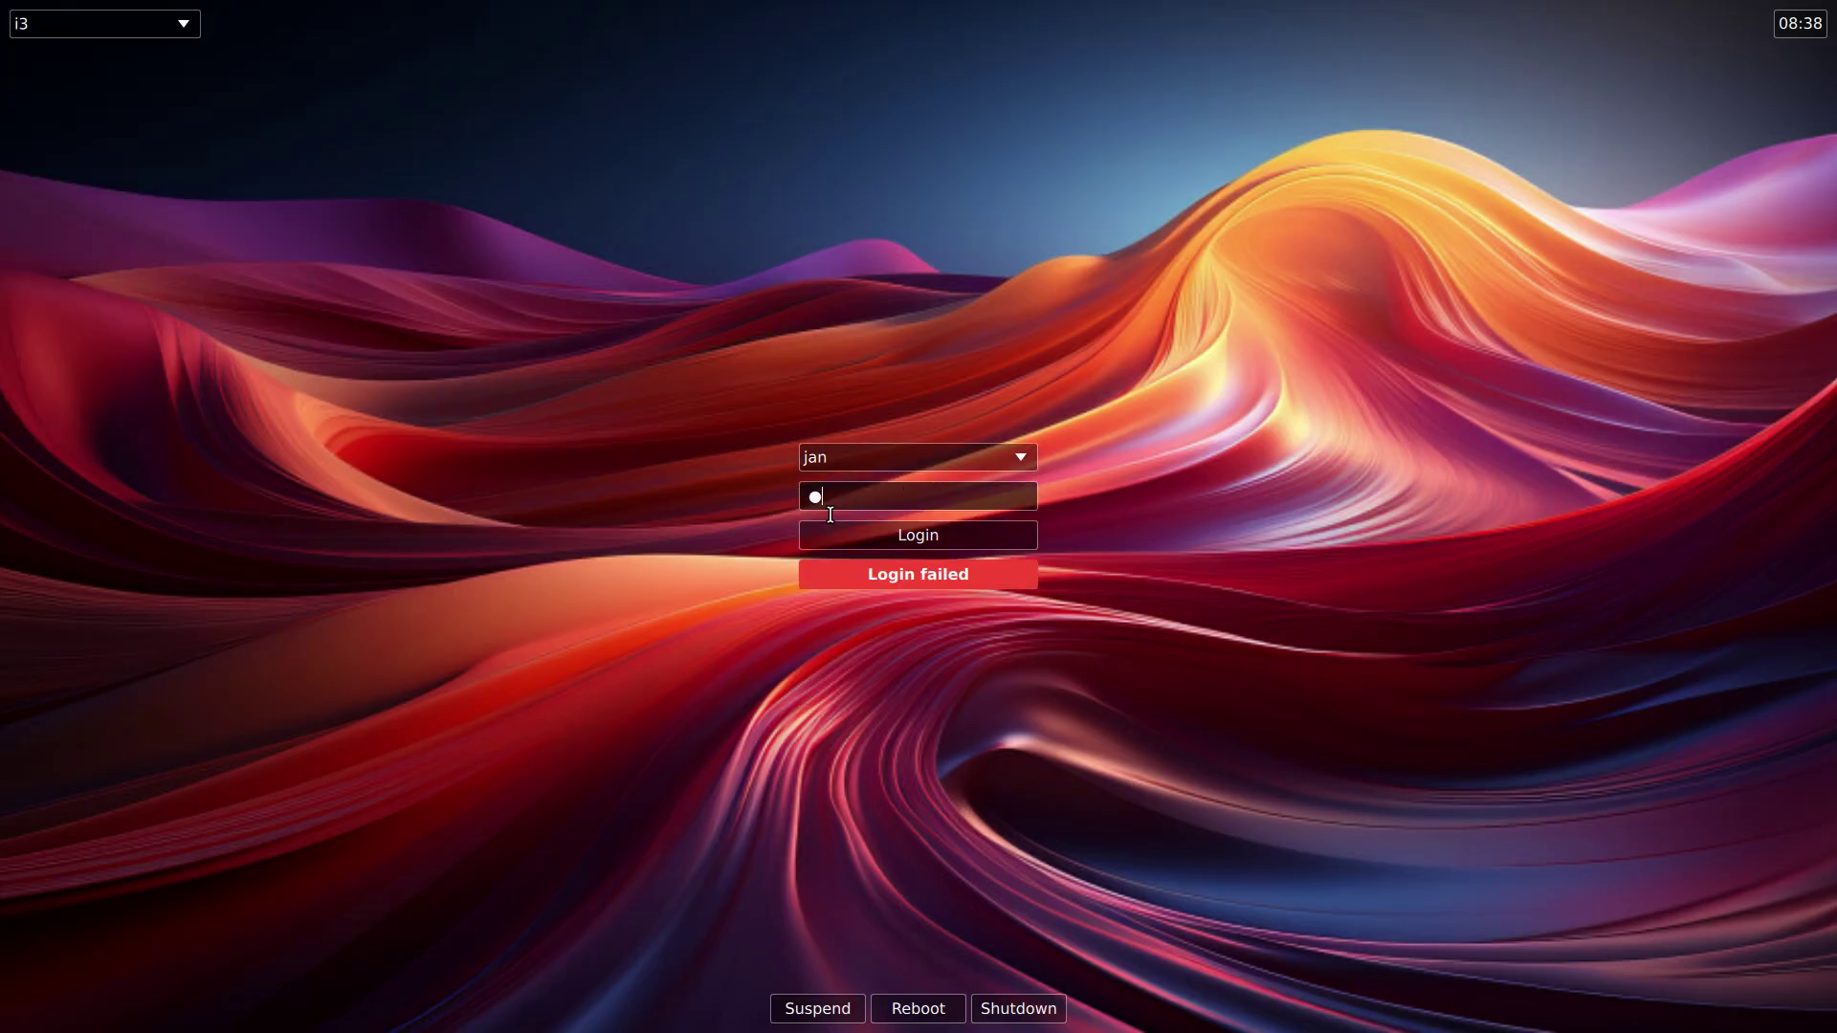
{"action": "key", "text": "Return"}
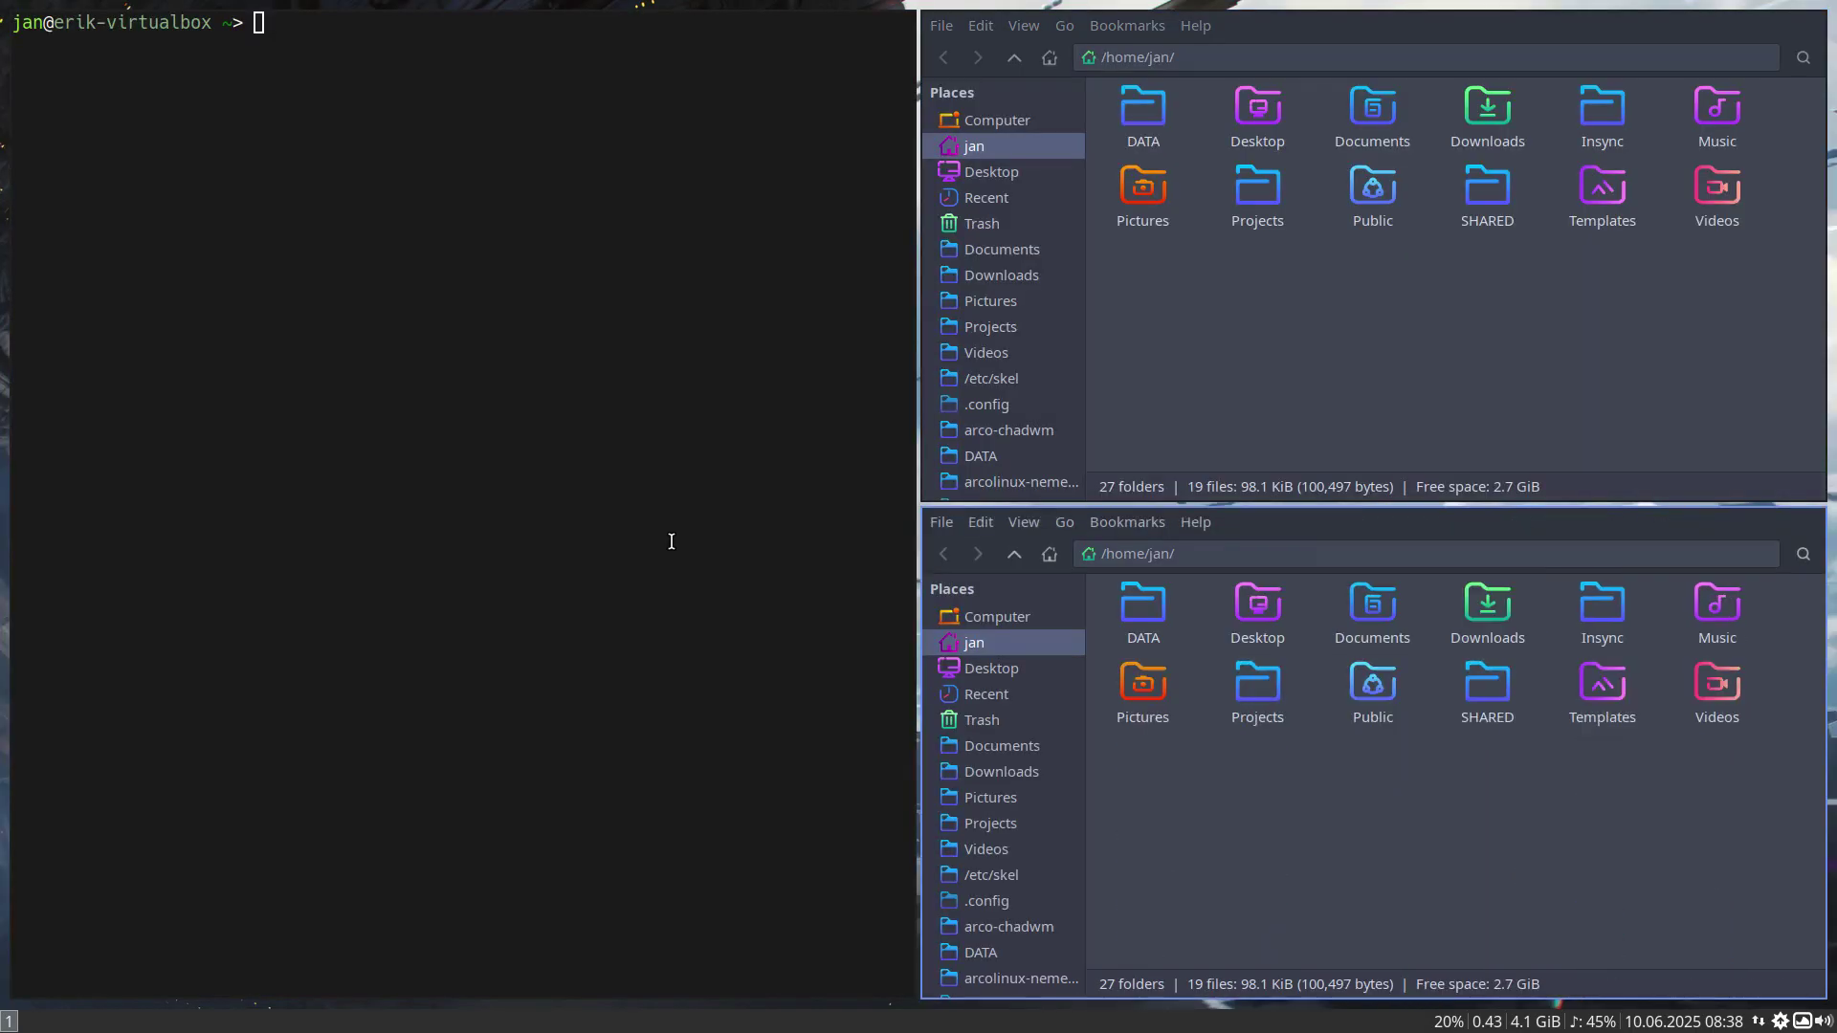
Close all i3 windows and log out through the power menu
{"action": "key", "text": "super+q"}
{"action": "key", "text": "super+q"}
{"action": "key", "text": "super+q"}
{"action": "key", "text": "super+shift+e"}
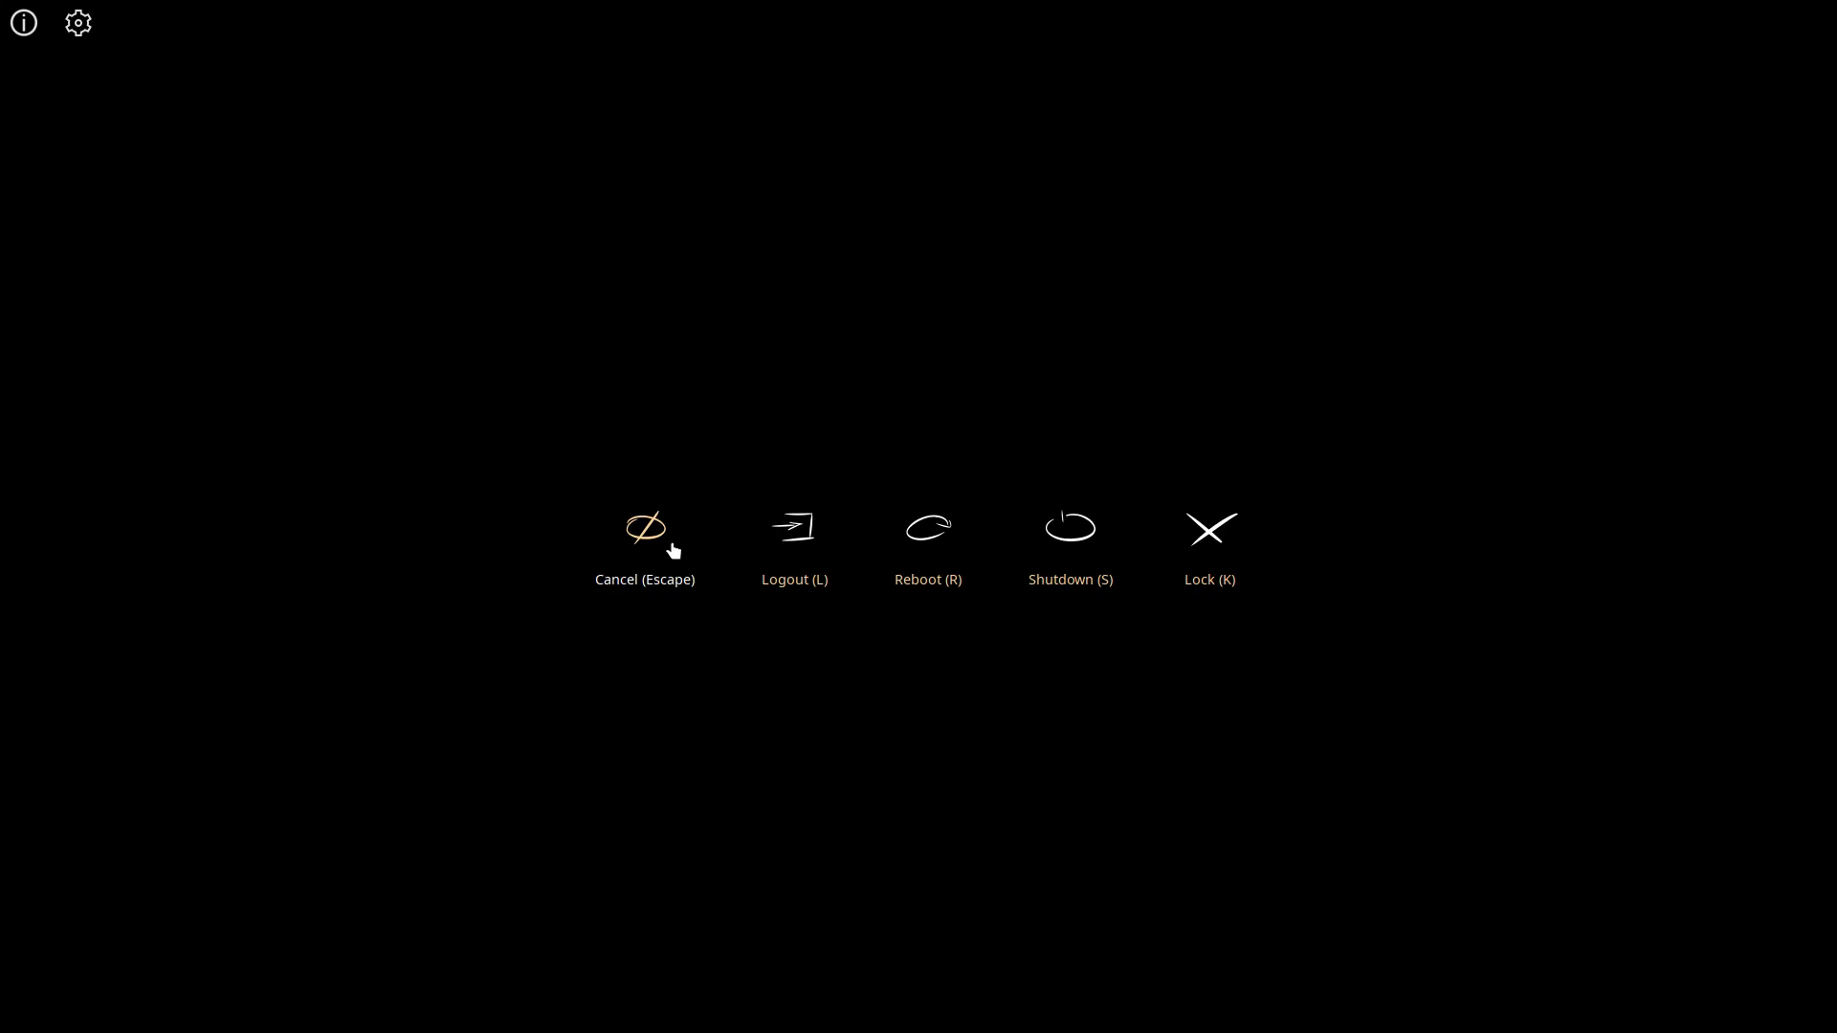
{"action": "key", "text": "l"}
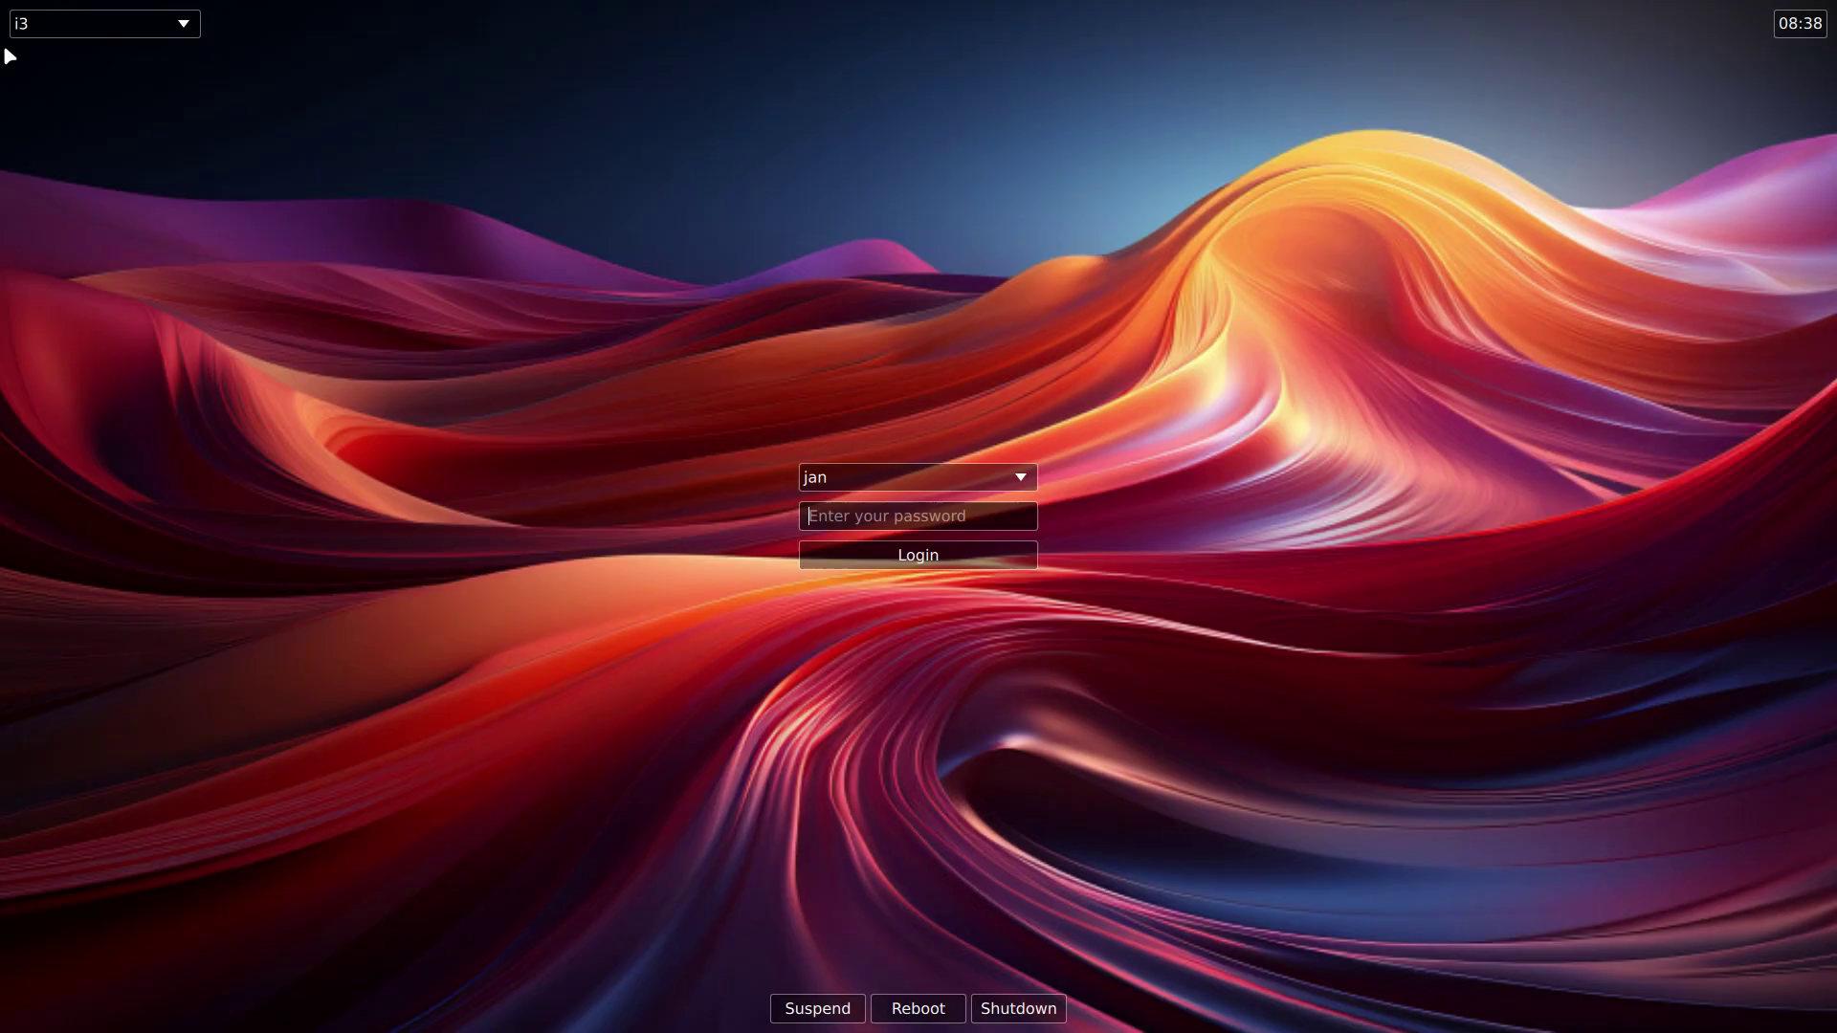
Select the LeftWM session at the login screen and enter the password
{"action": "left_click", "coordinate": [44, 30]}
{"action": "left_click", "coordinate": [52, 347]}
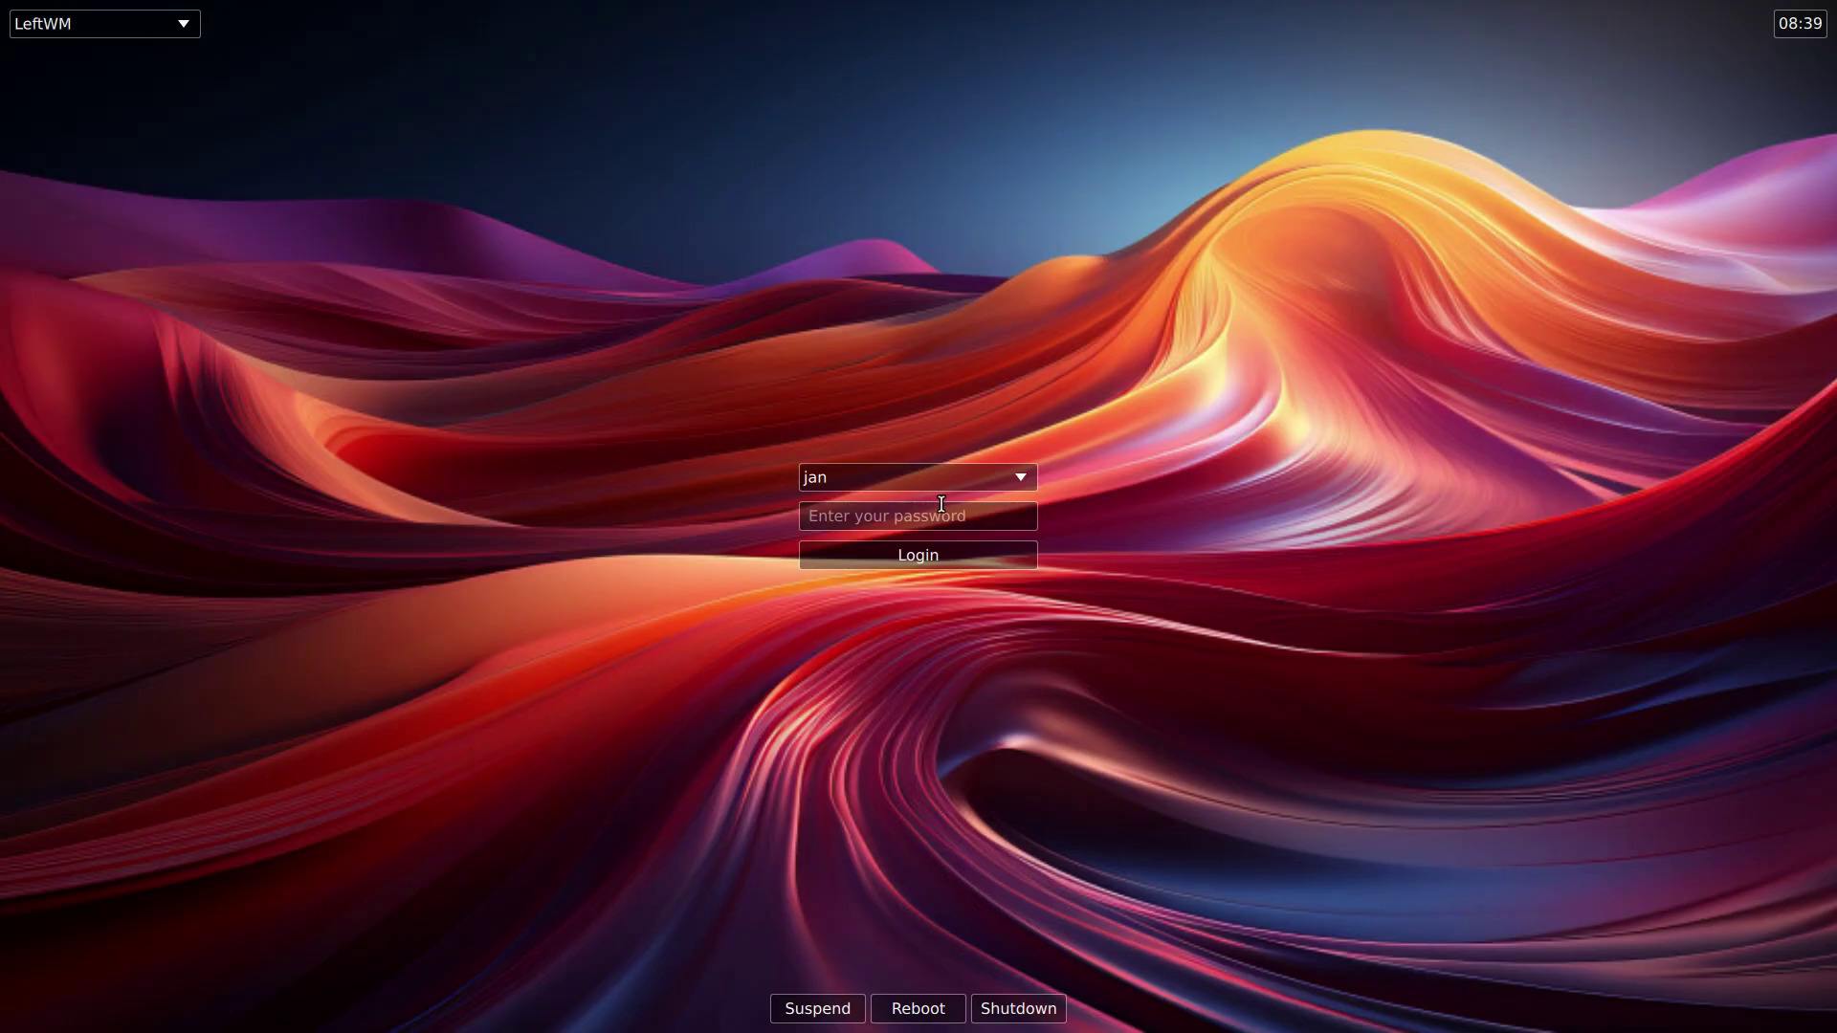
{"action": "left_click", "coordinate": [933, 516]}
{"action": "type", "text": "***"}
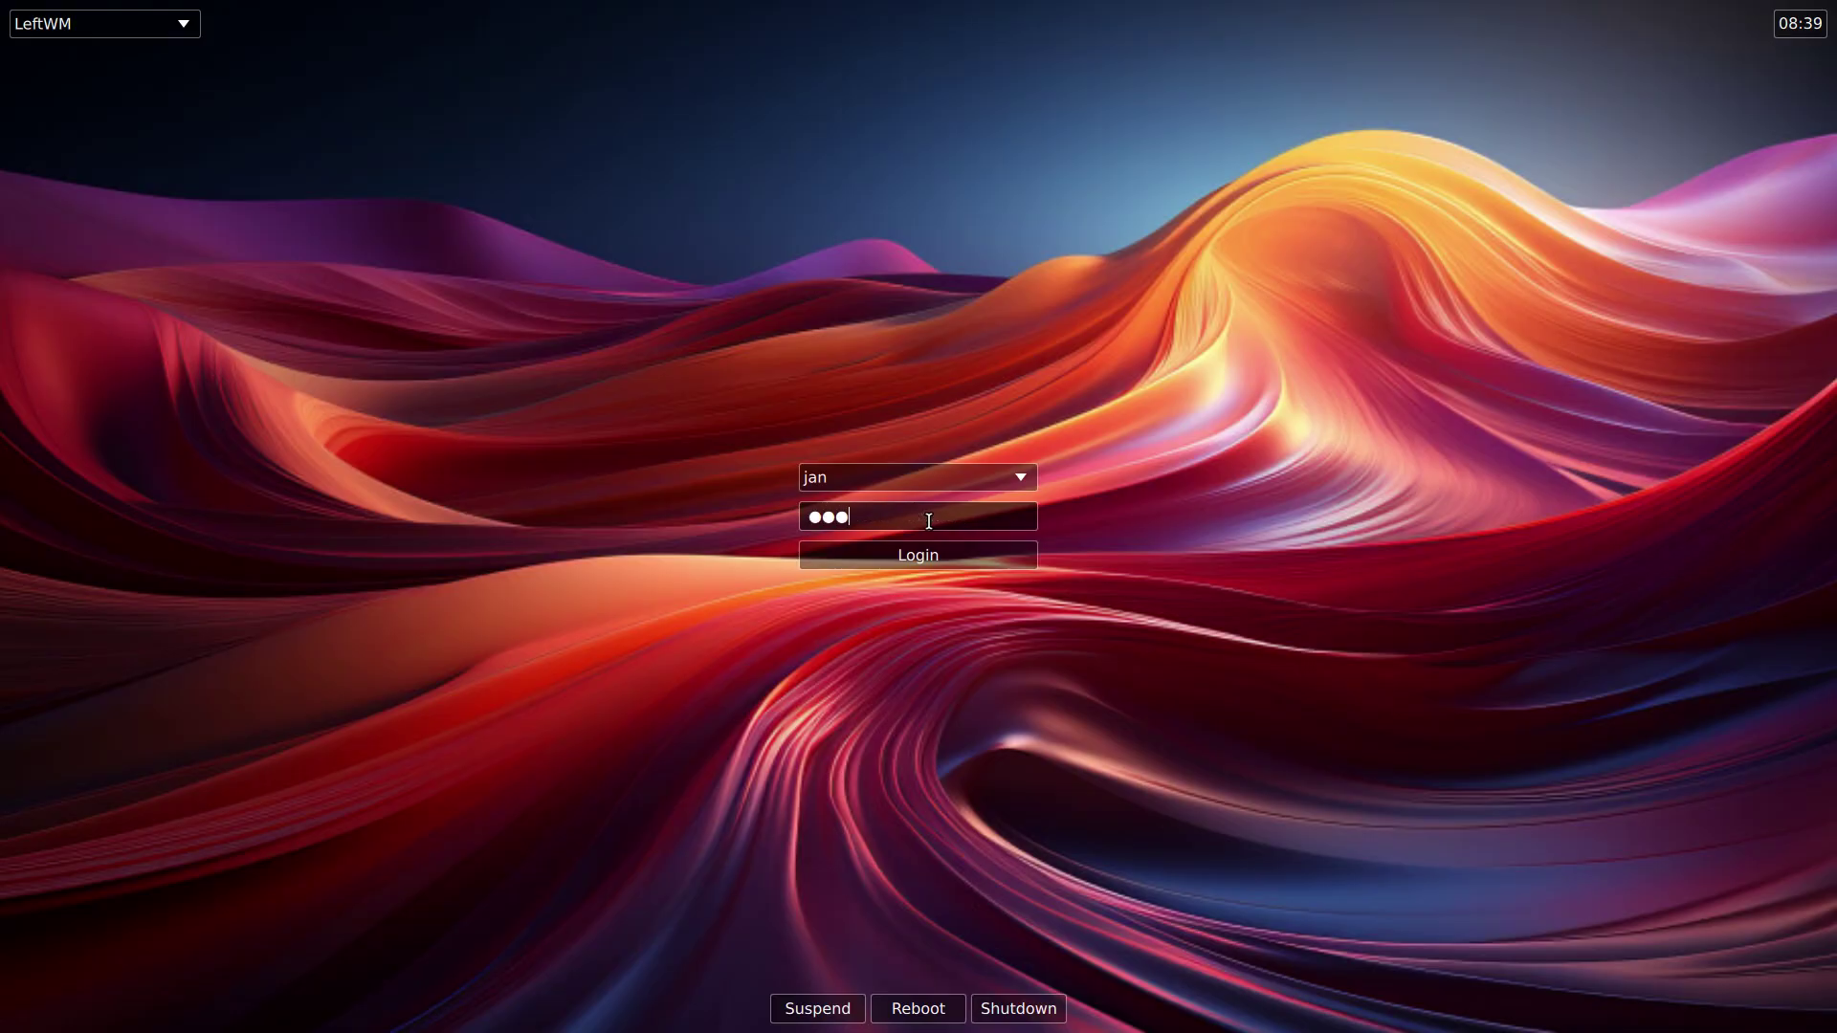
{"action": "key", "text": "Return"}
{"action": "type", "text": "*"}
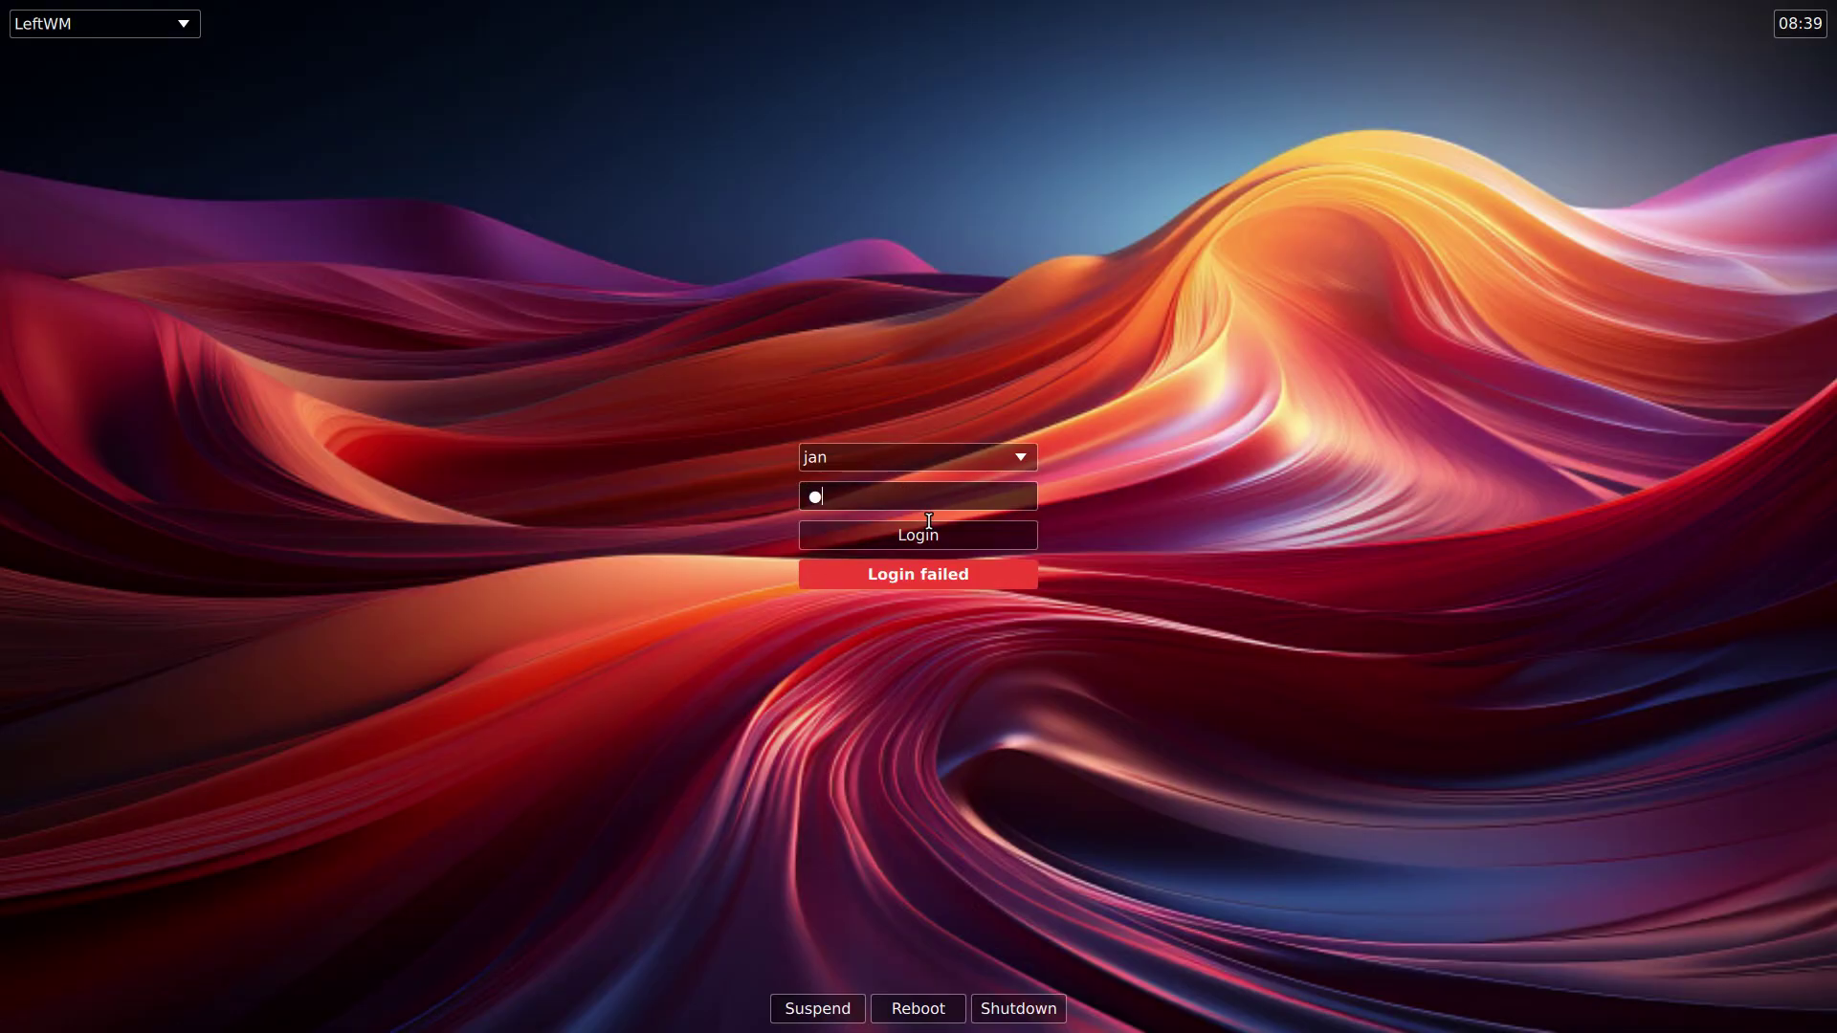
{"action": "type", "text": "**"}
Submit the password to reach the empty LeftWM desktop with the pink sunset wallpaper
{"action": "key", "text": "Return"}
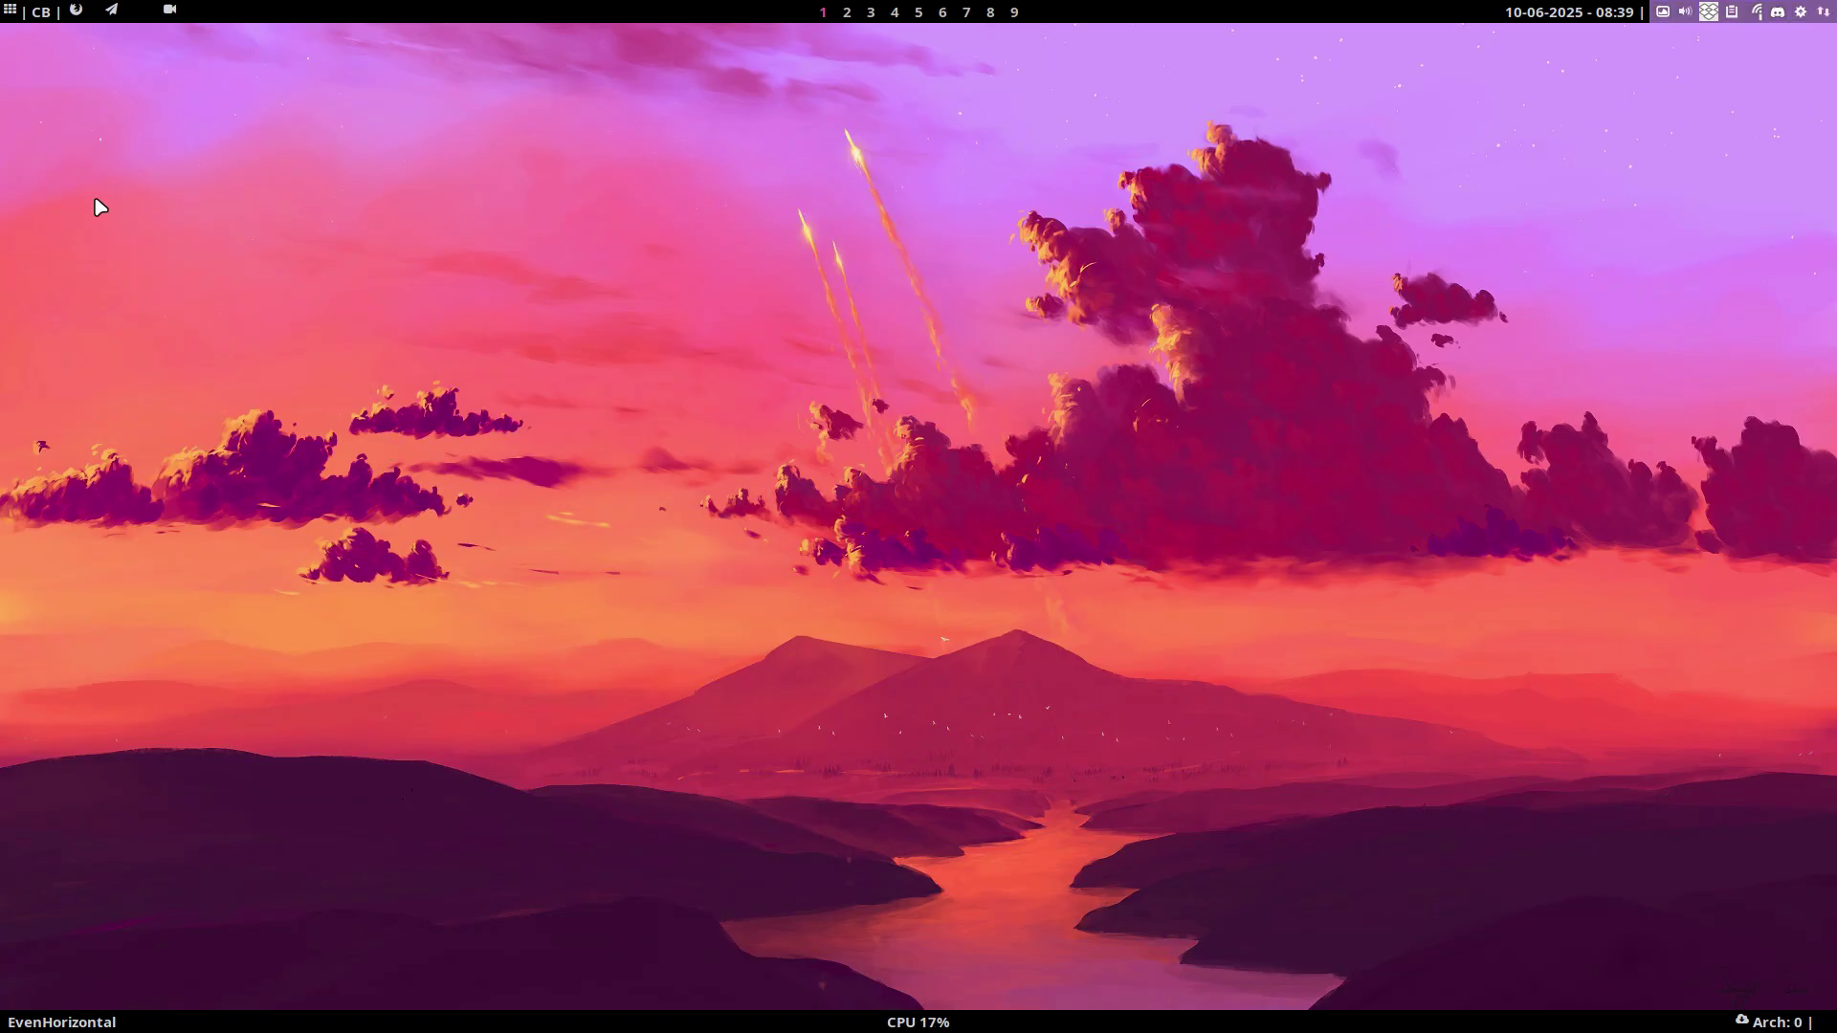
Log out of LeftWM, pick the Qtile session and start entering the password
{"action": "key", "text": "super+x"}
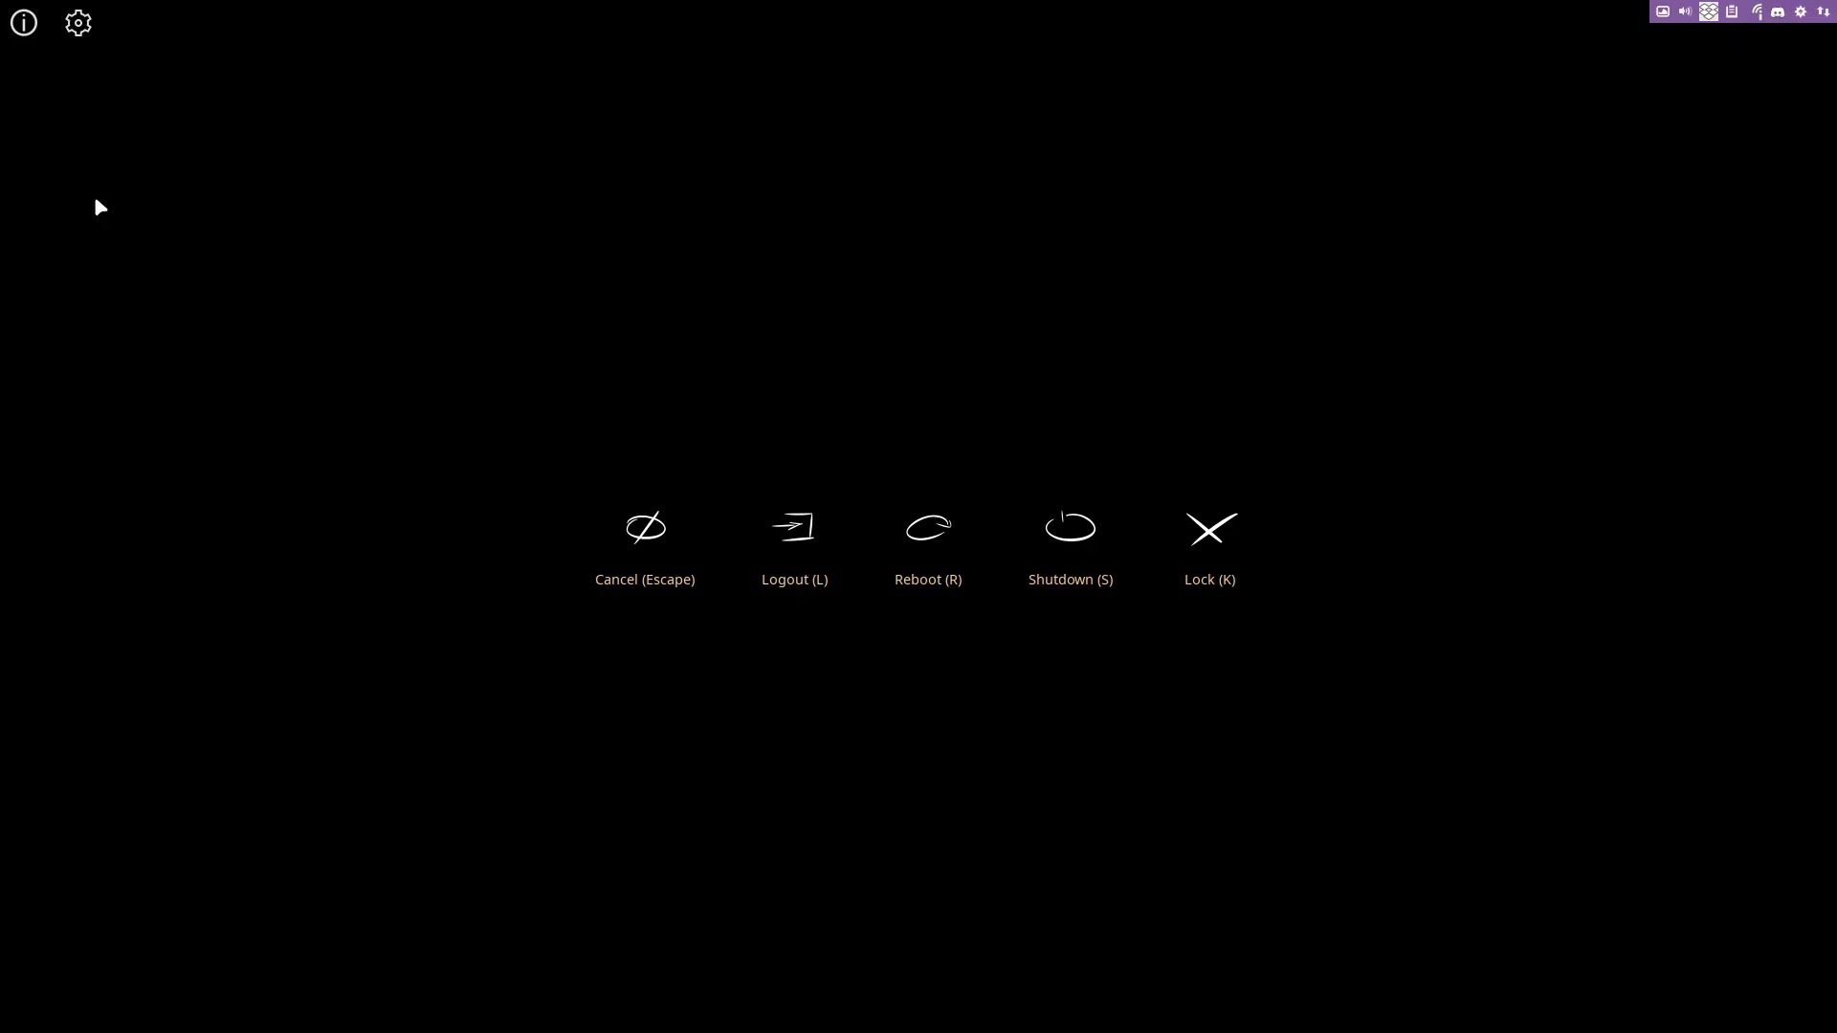
{"action": "key", "text": "l"}
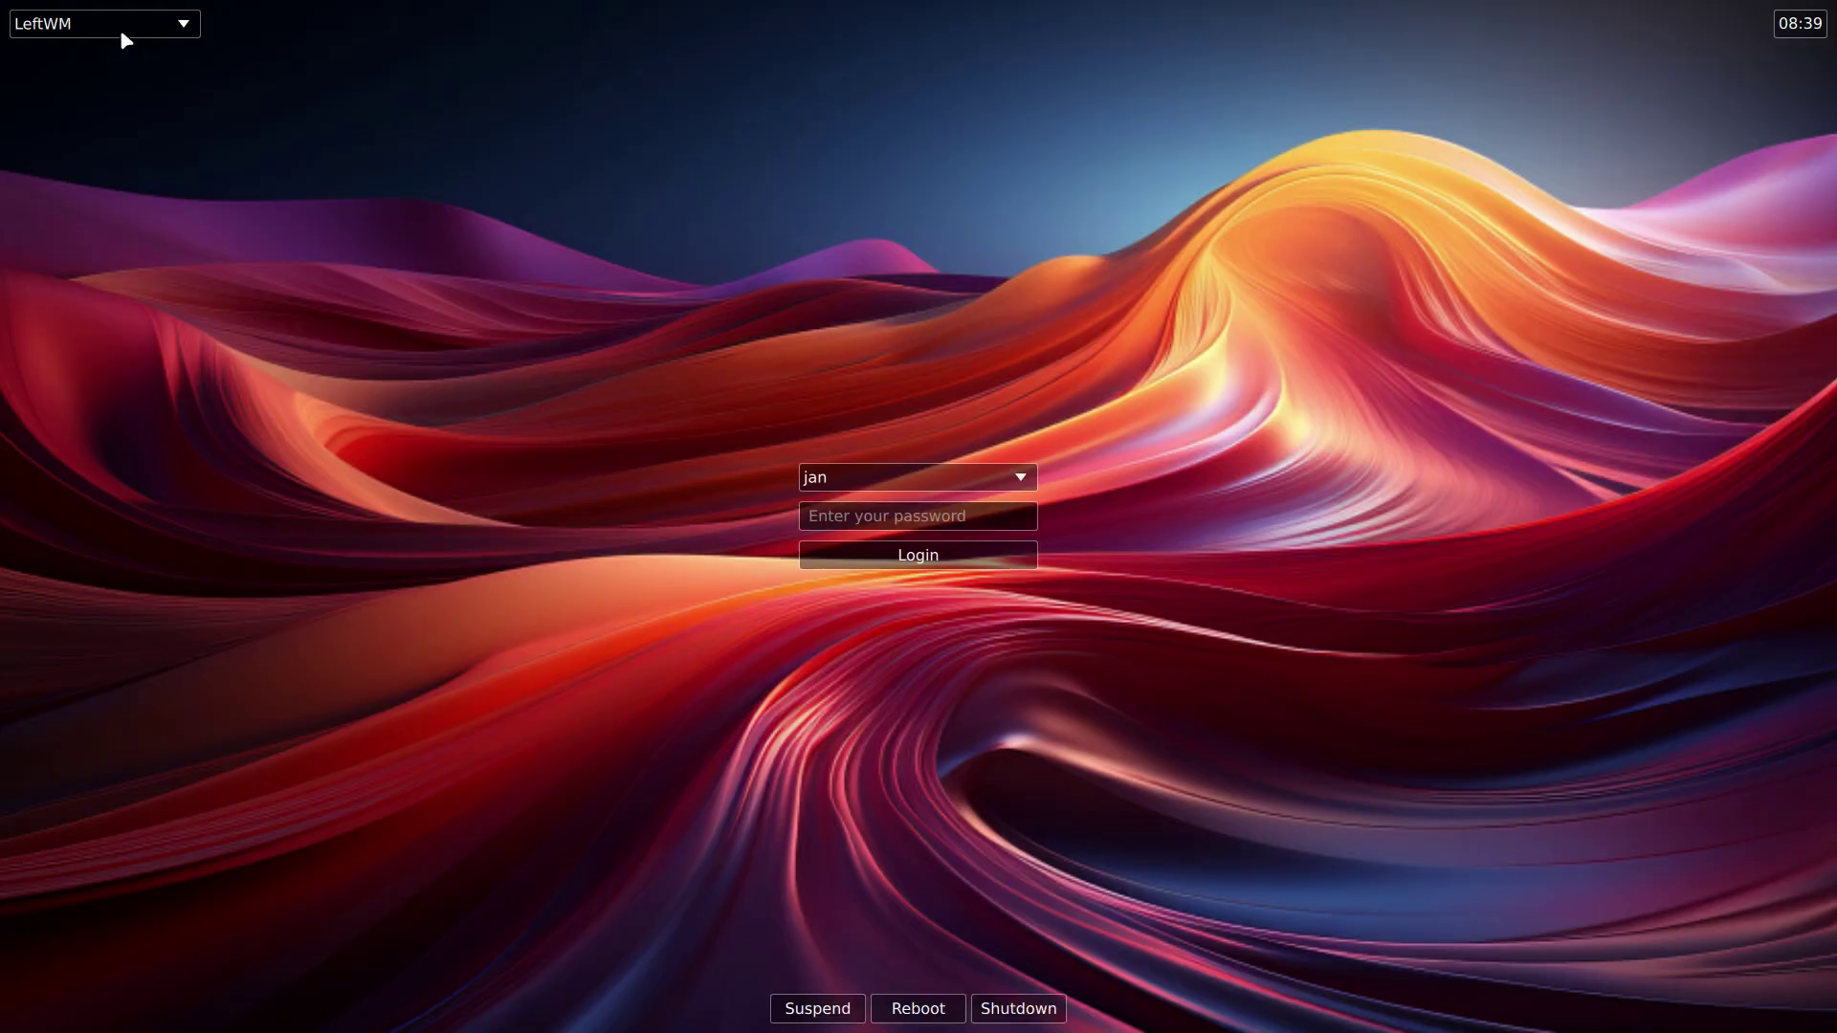
{"action": "left_click", "coordinate": [122, 33]}
{"action": "left_click", "coordinate": [60, 379]}
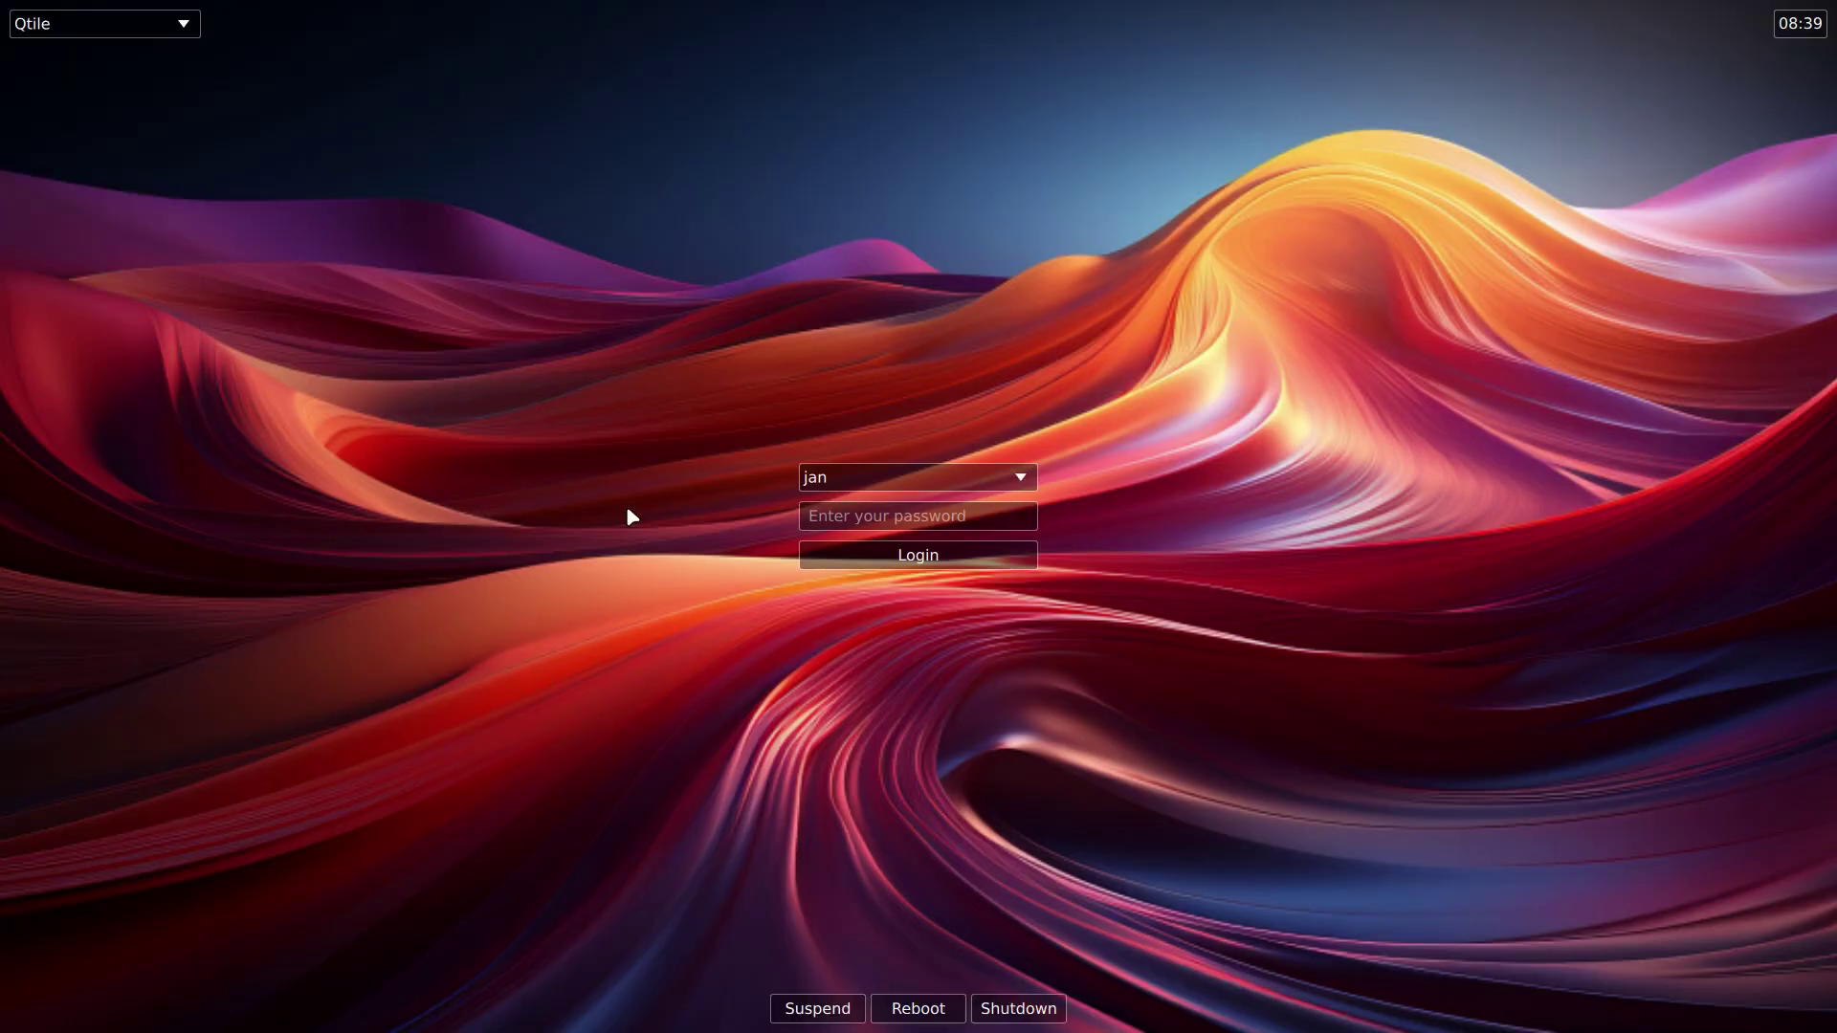
{"action": "left_click", "coordinate": [852, 515]}
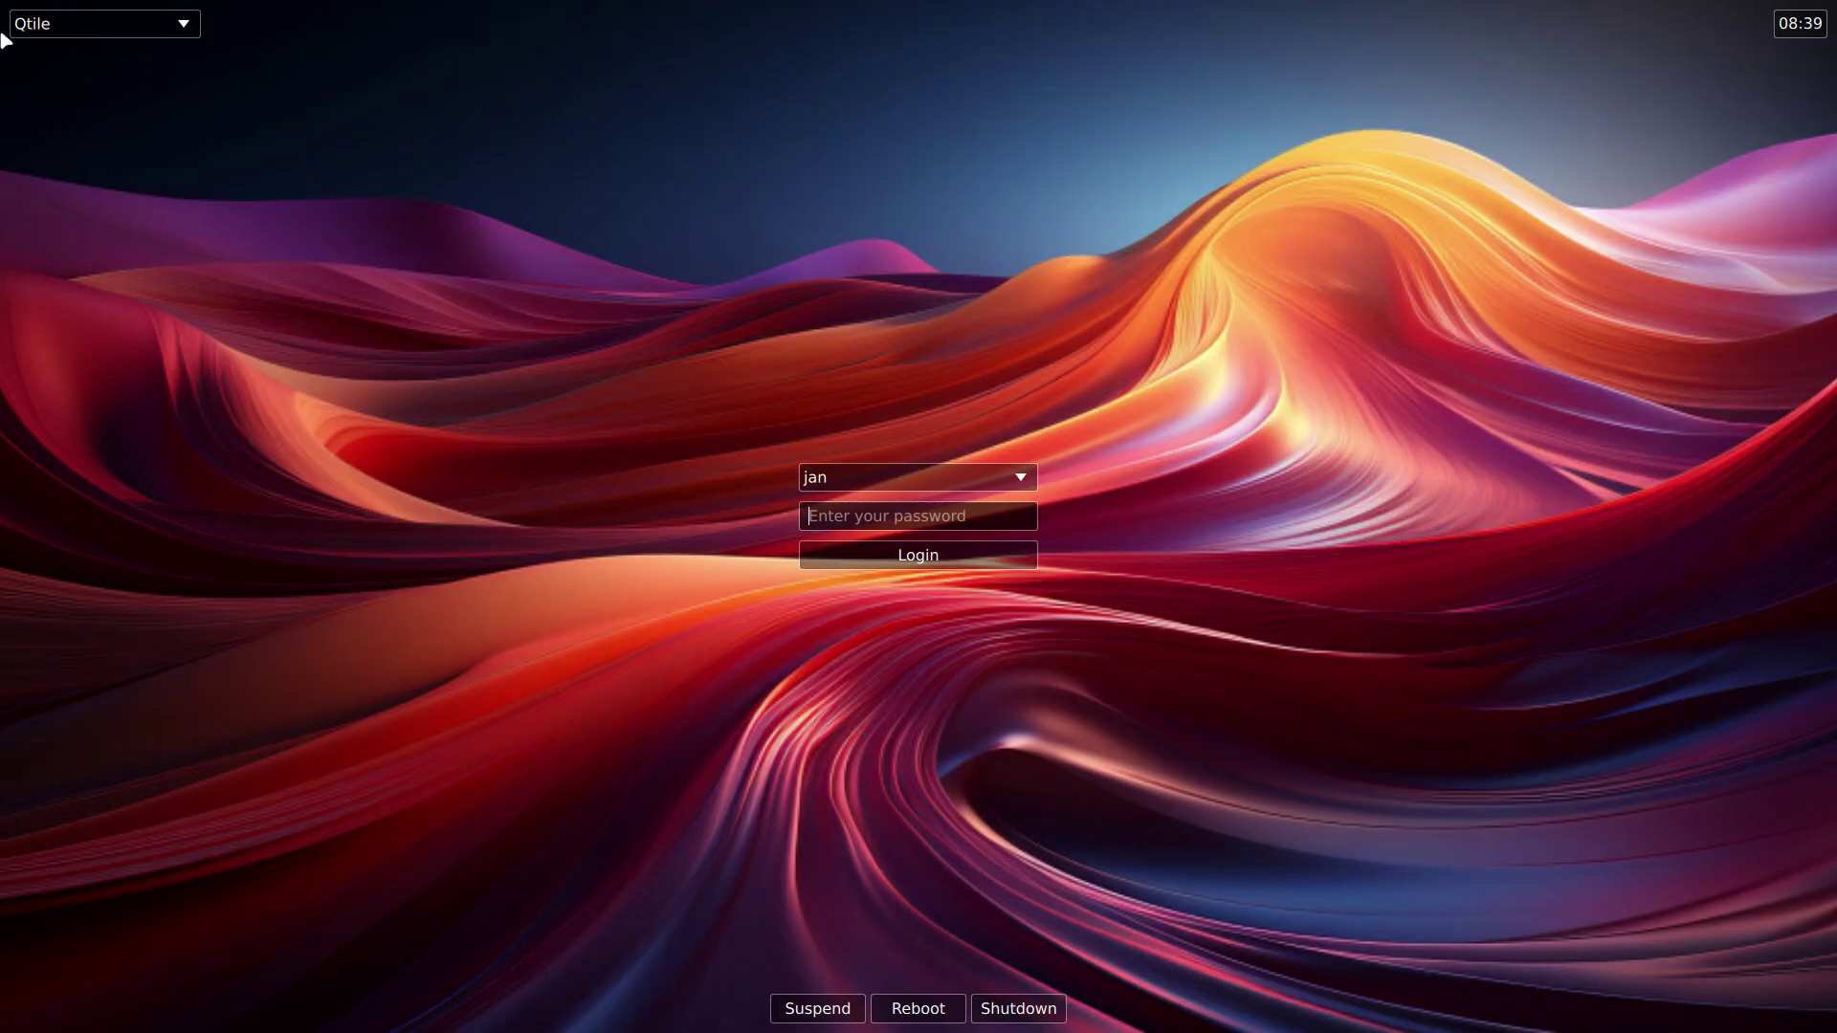
Switch the session to Xfce Session and enter the password to log in
{"action": "left_click", "coordinate": [27, 31]}
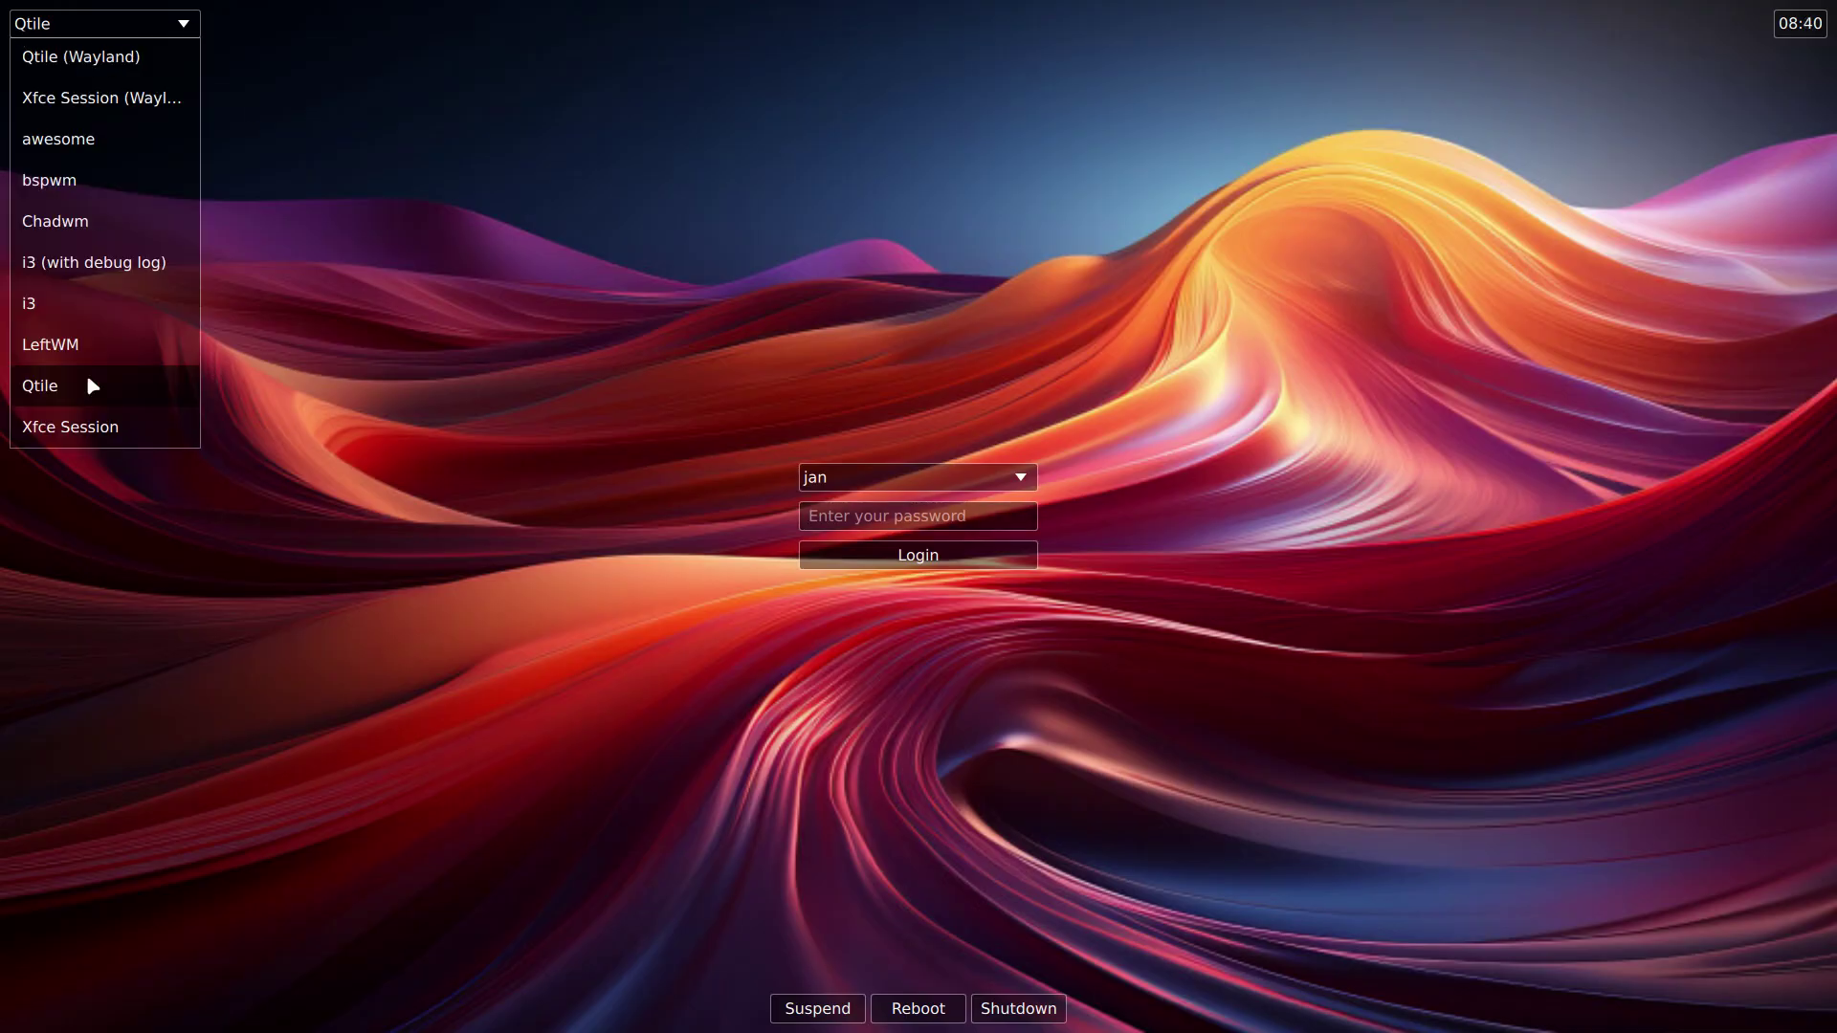
{"action": "left_click", "coordinate": [81, 431]}
{"action": "left_click", "coordinate": [852, 516]}
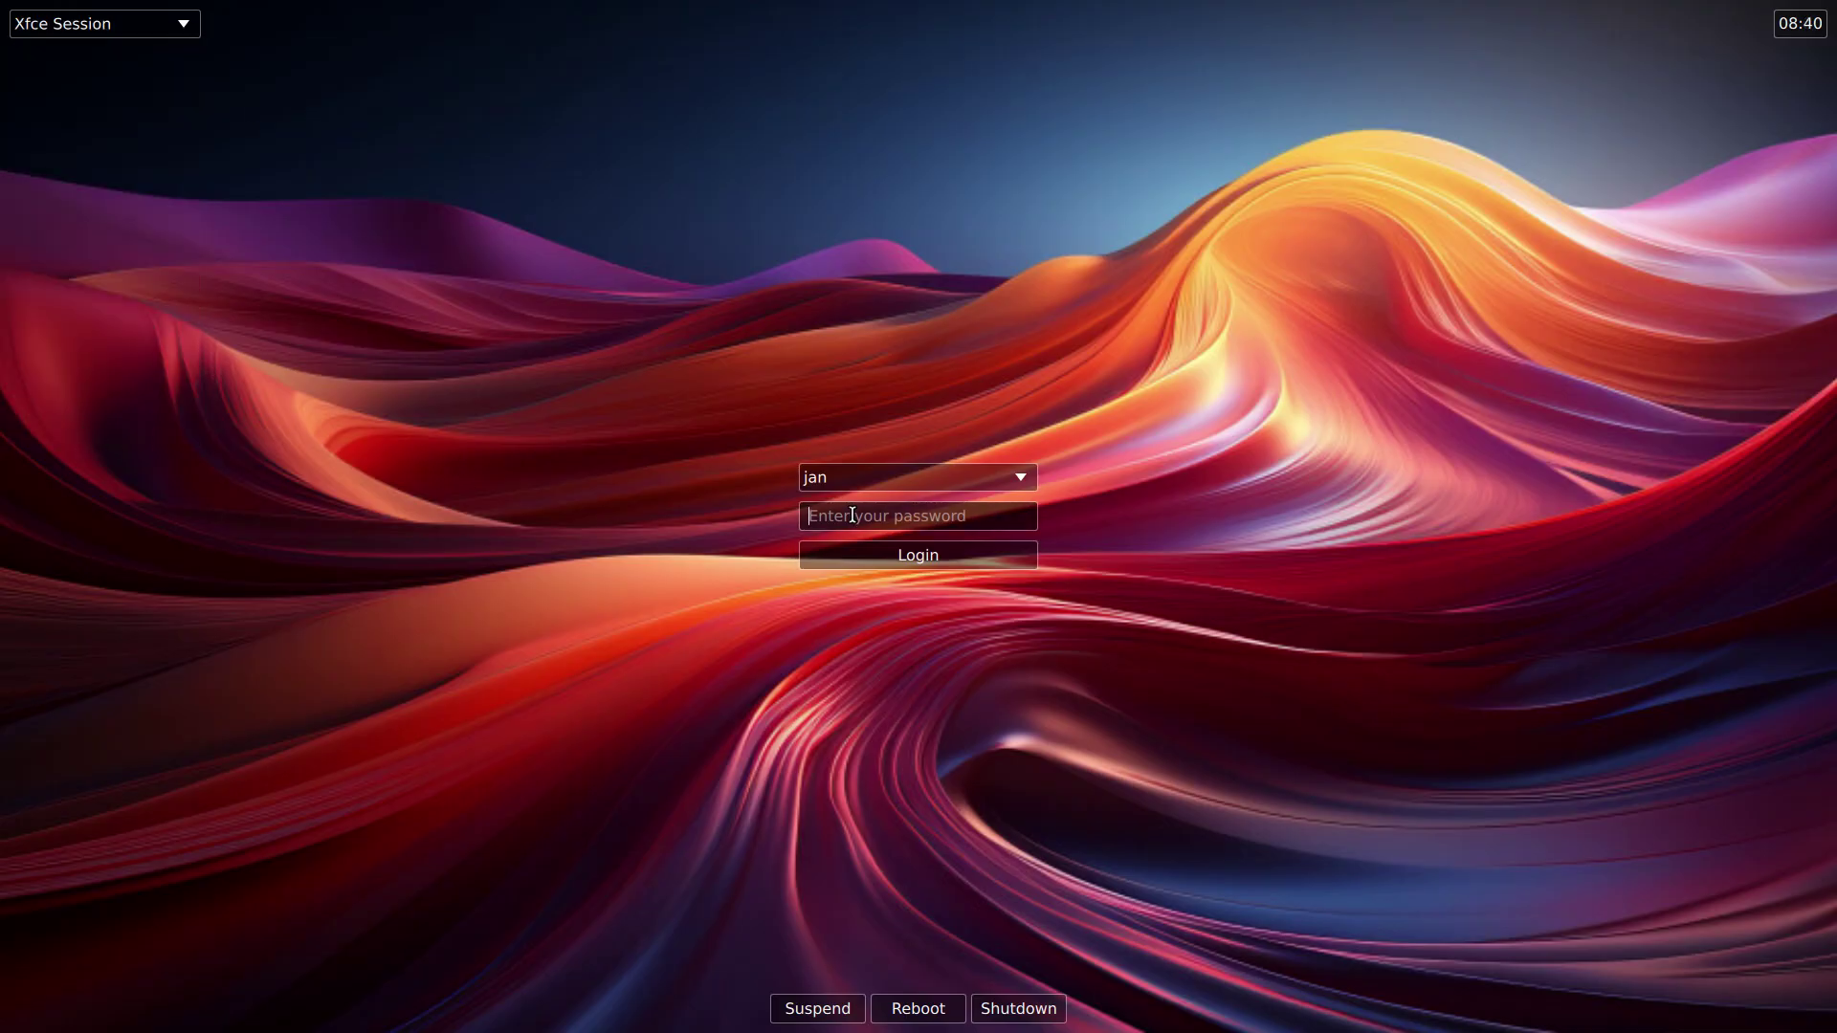
{"action": "type", "text": "●●●"}
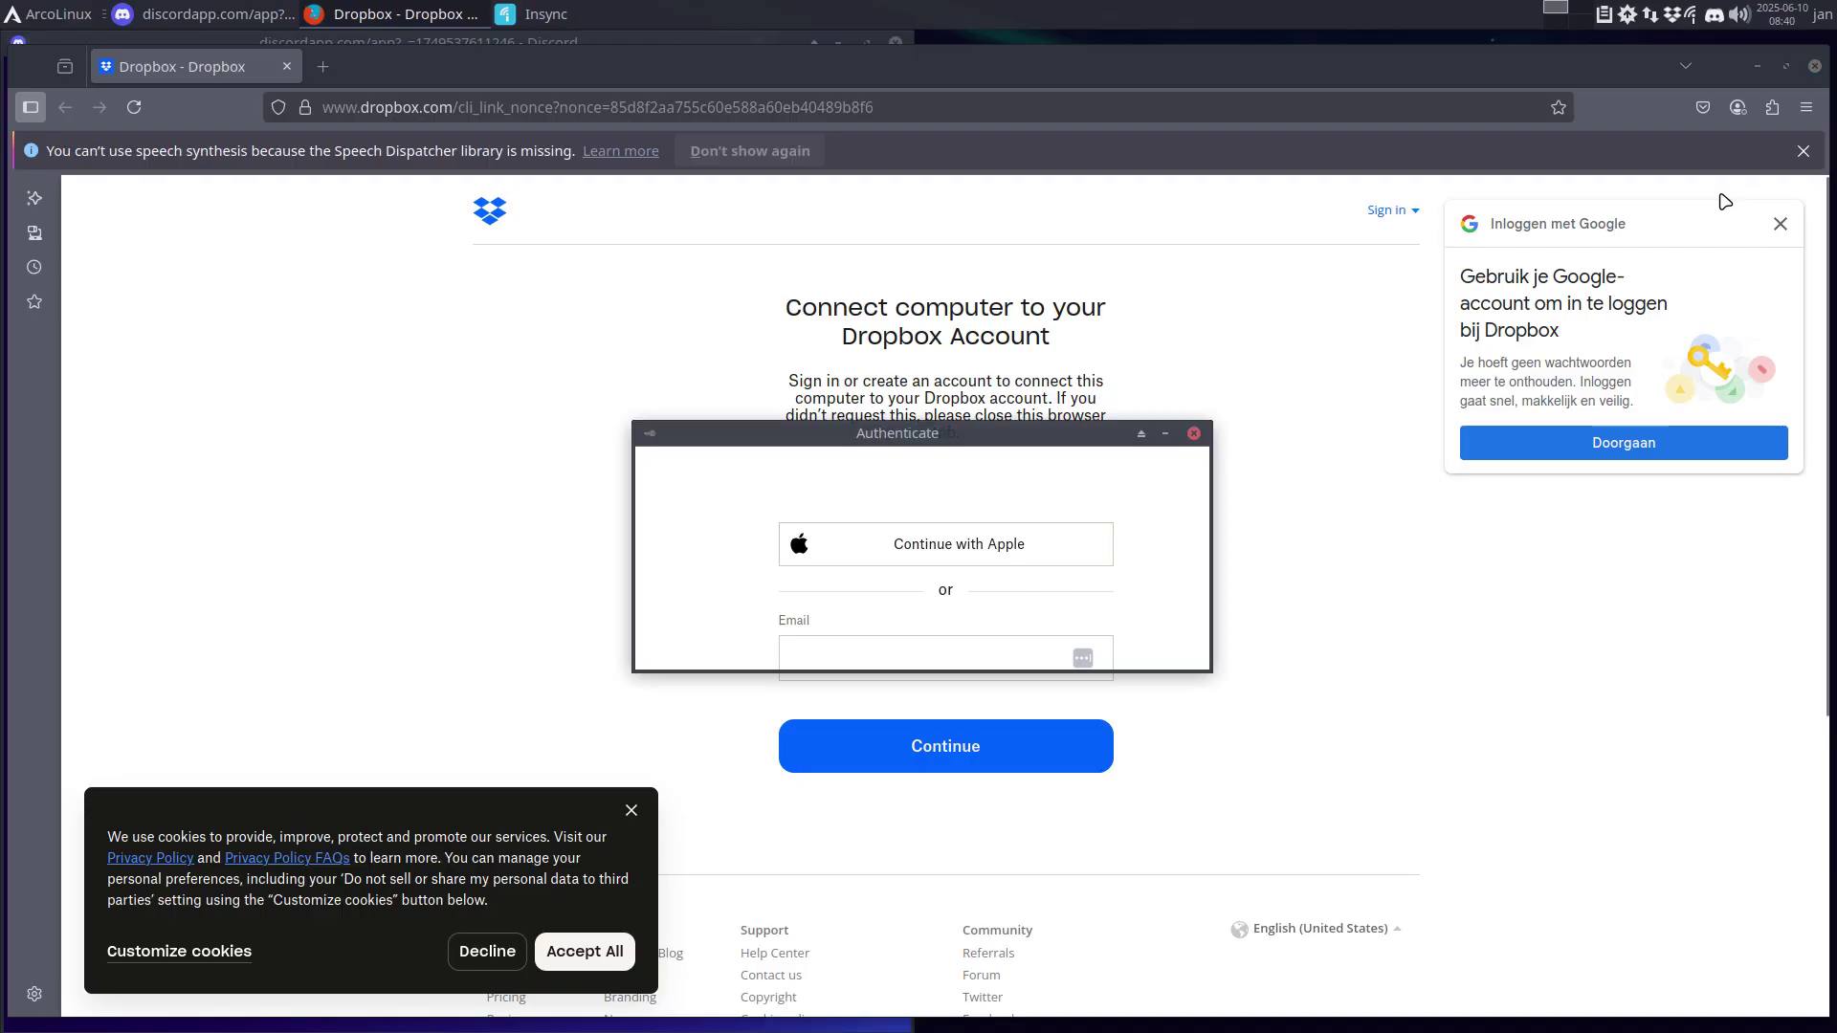
Authenticate ATT, review the Autostart entries for dropbox, discord, insync and telegram, then close it
{"action": "type", "text": "••"}
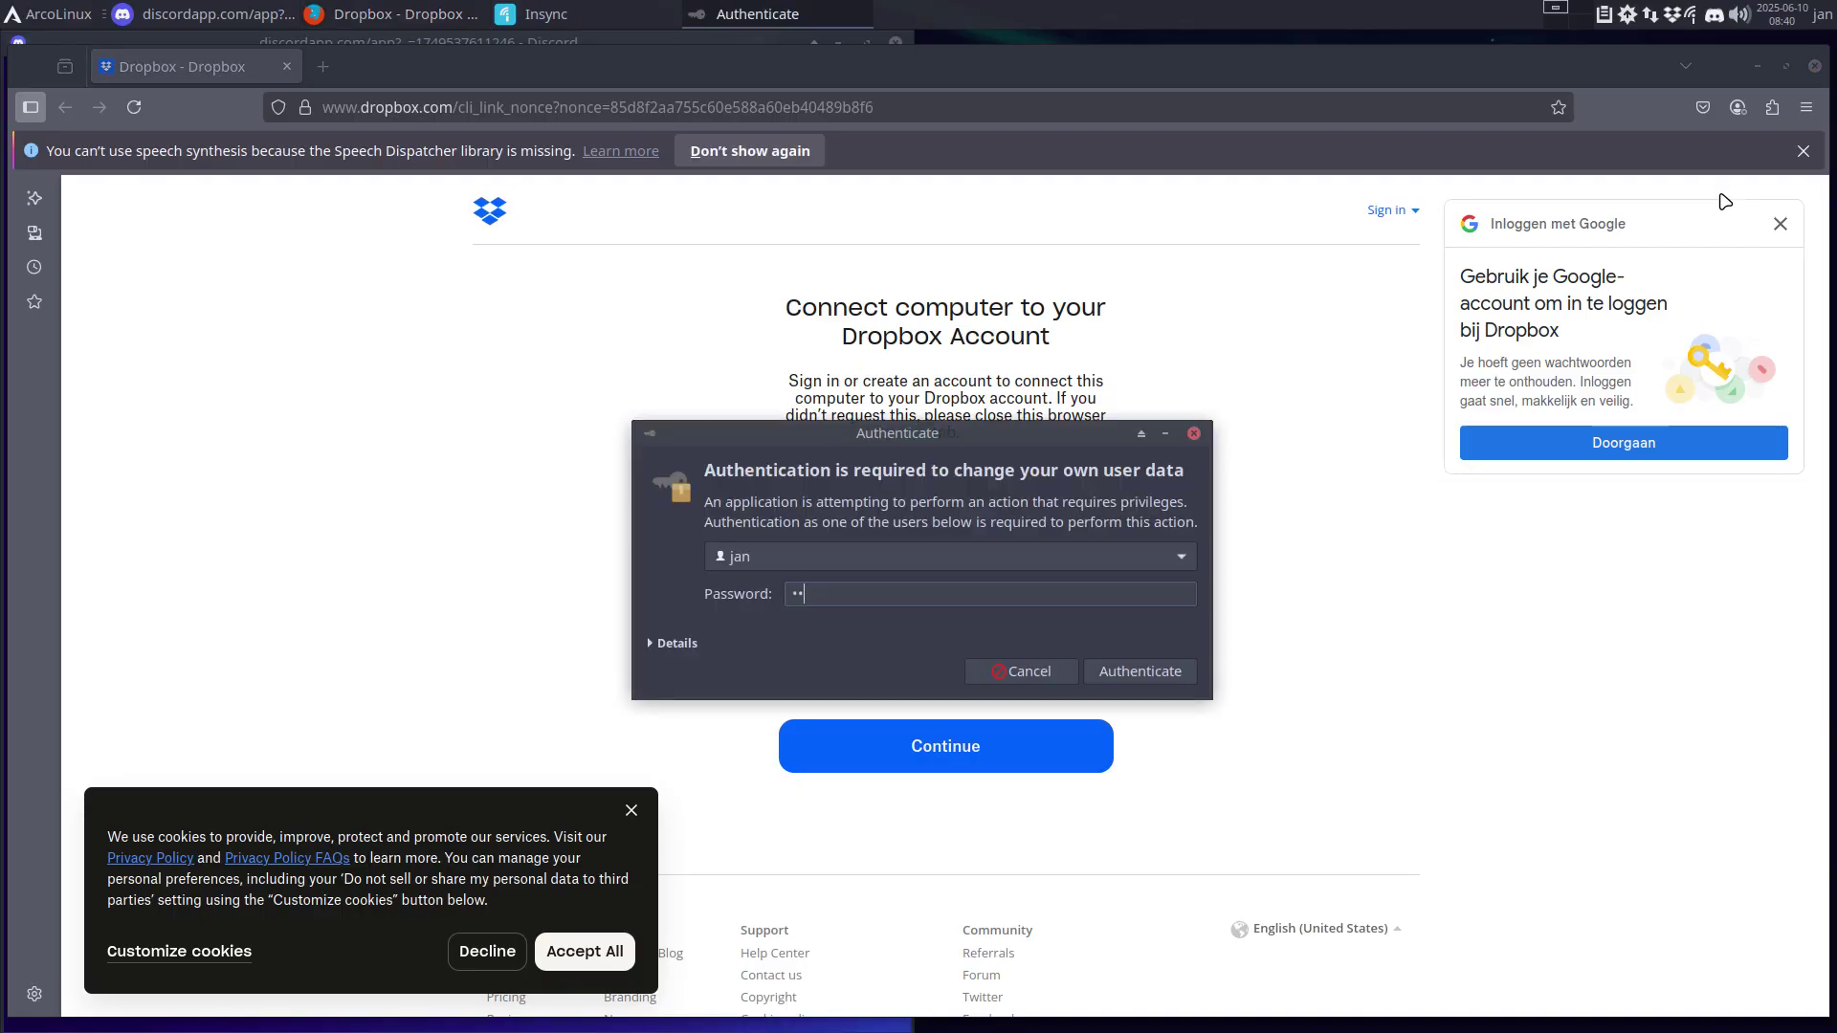
{"action": "key", "text": "BackSpace"}
{"action": "key", "text": "BackSpace"}
{"action": "type", "text": "•••"}
{"action": "key", "text": "Return"}
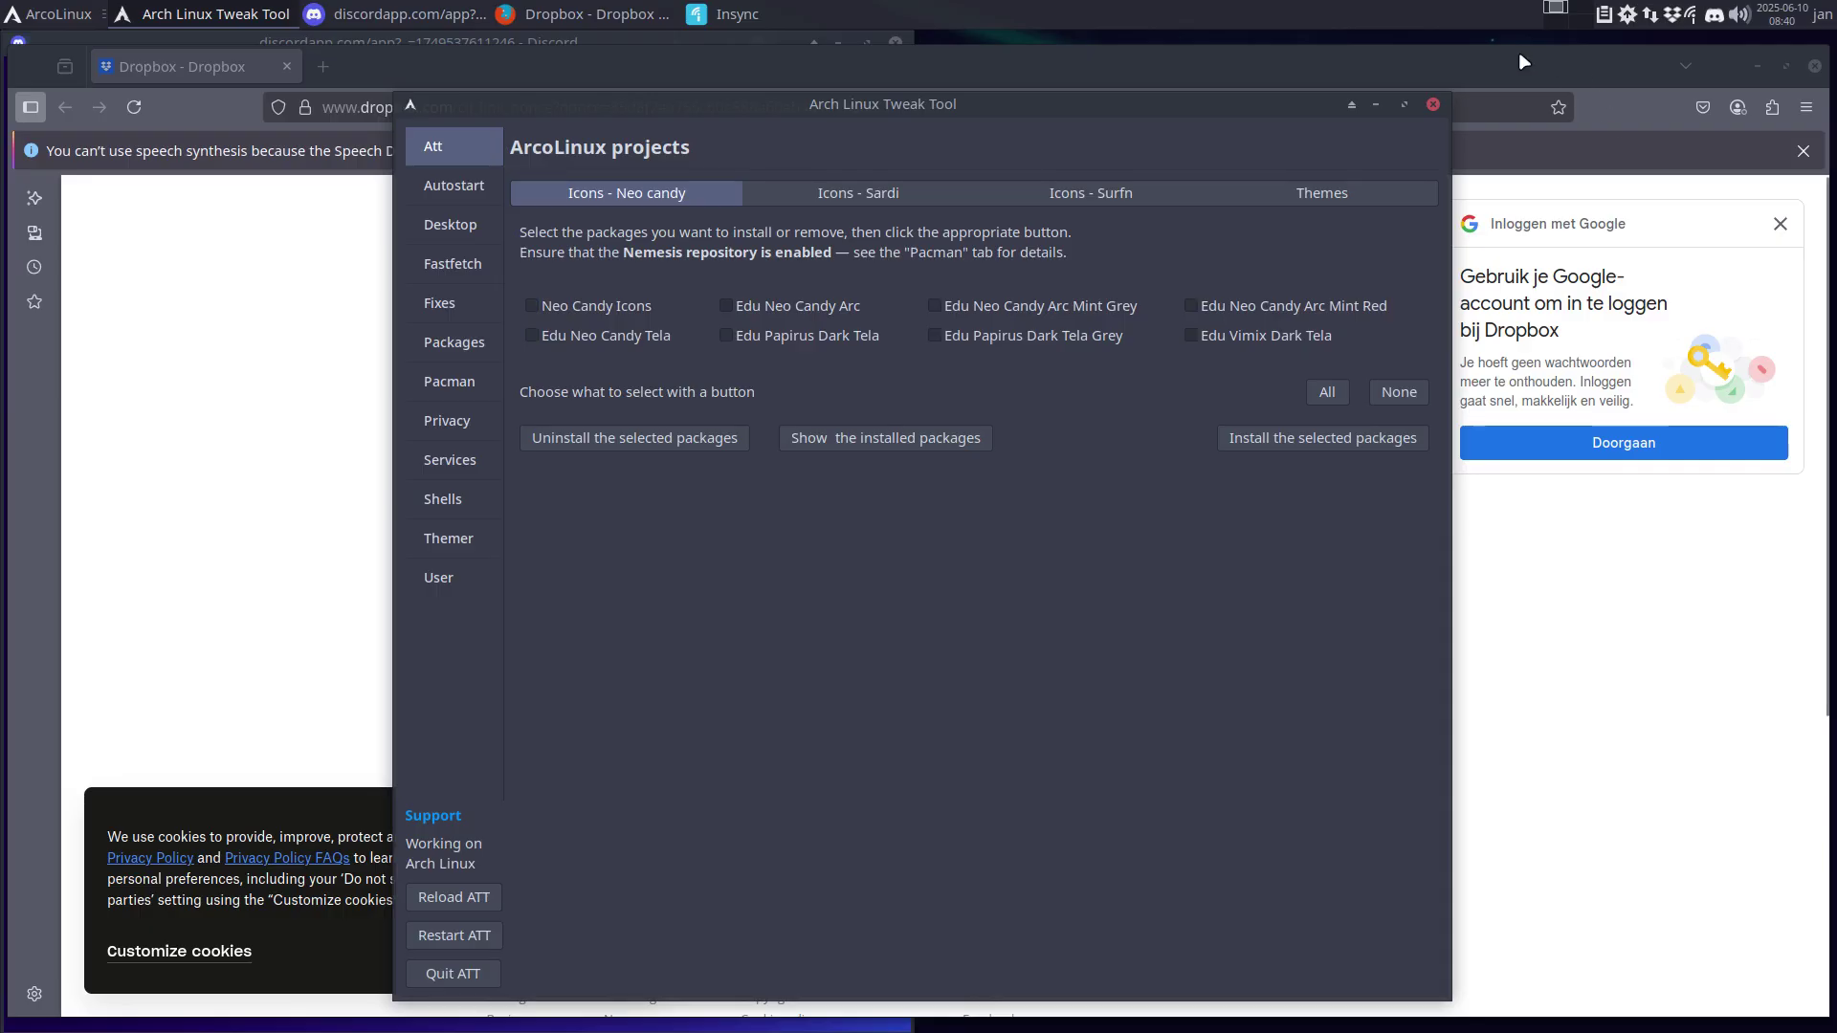
{"action": "left_click", "coordinate": [438, 201]}
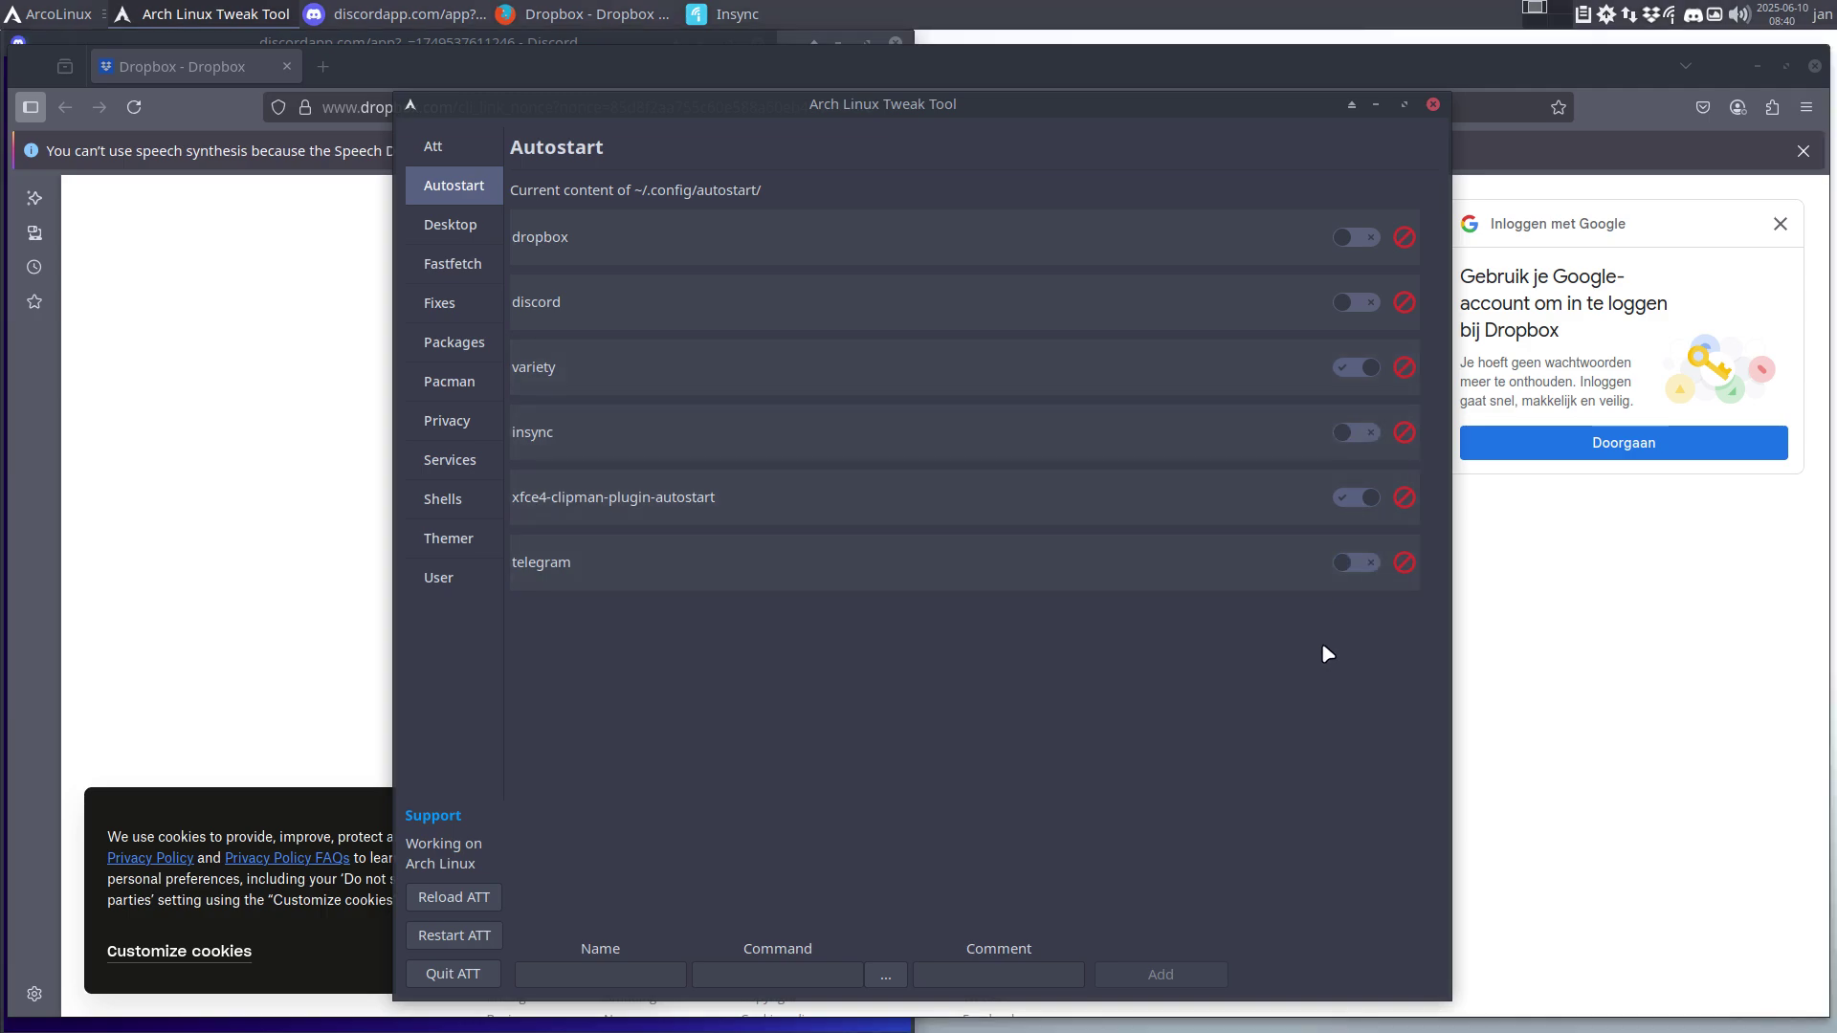
{"action": "left_click", "coordinate": [1433, 104]}
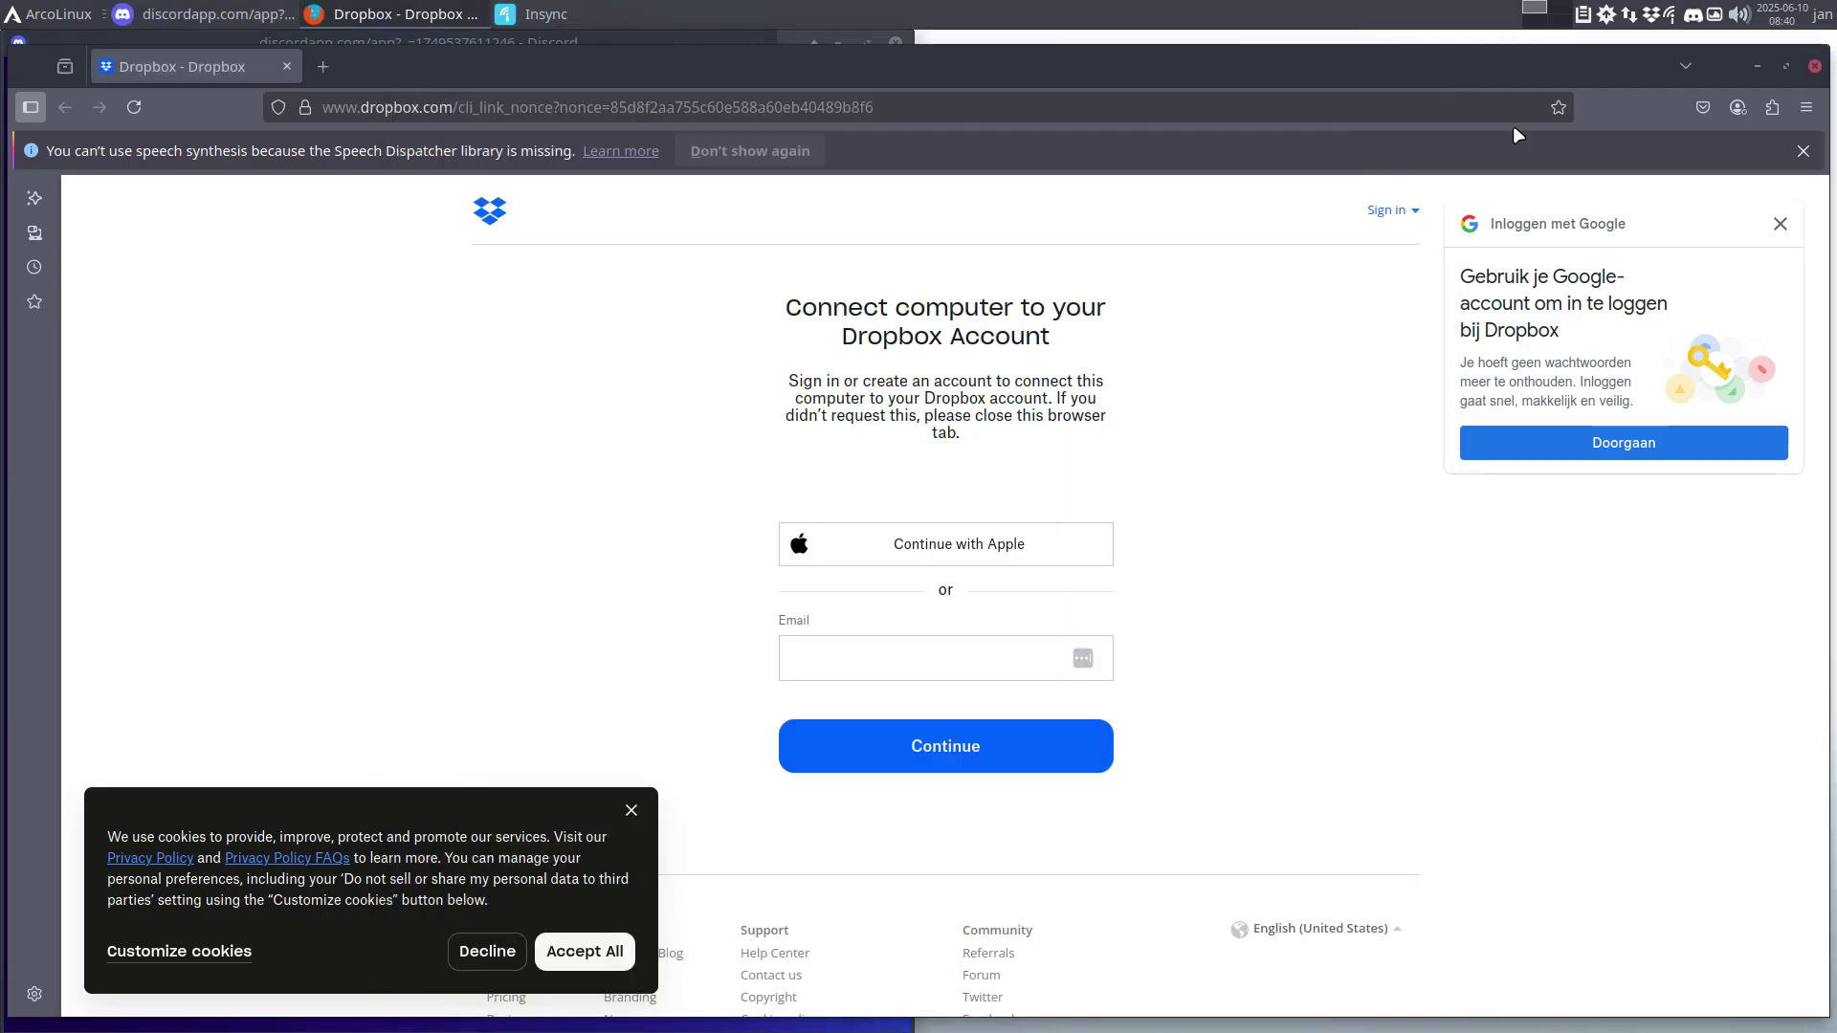
Enter the password to log back into Xfce and close the Dropbox sign-in browser window
{"action": "left_click", "coordinate": [1815, 66]}
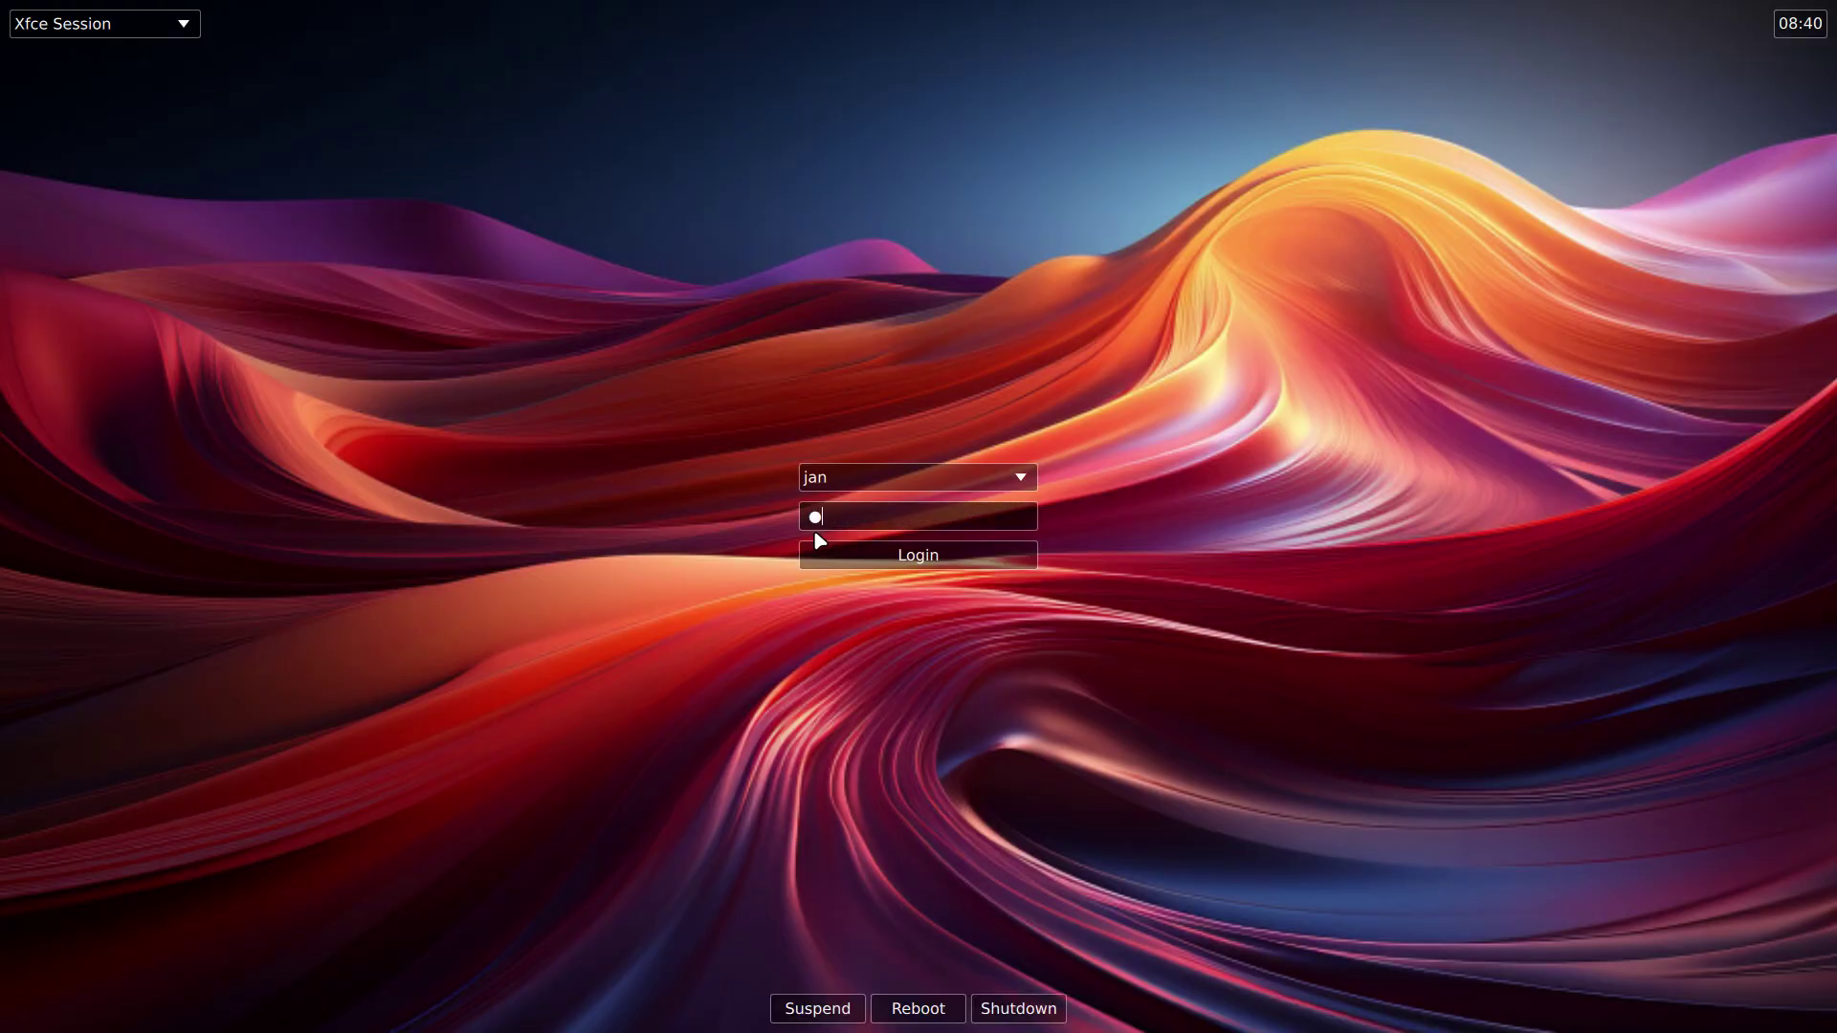
{"action": "key", "text": "Return"}
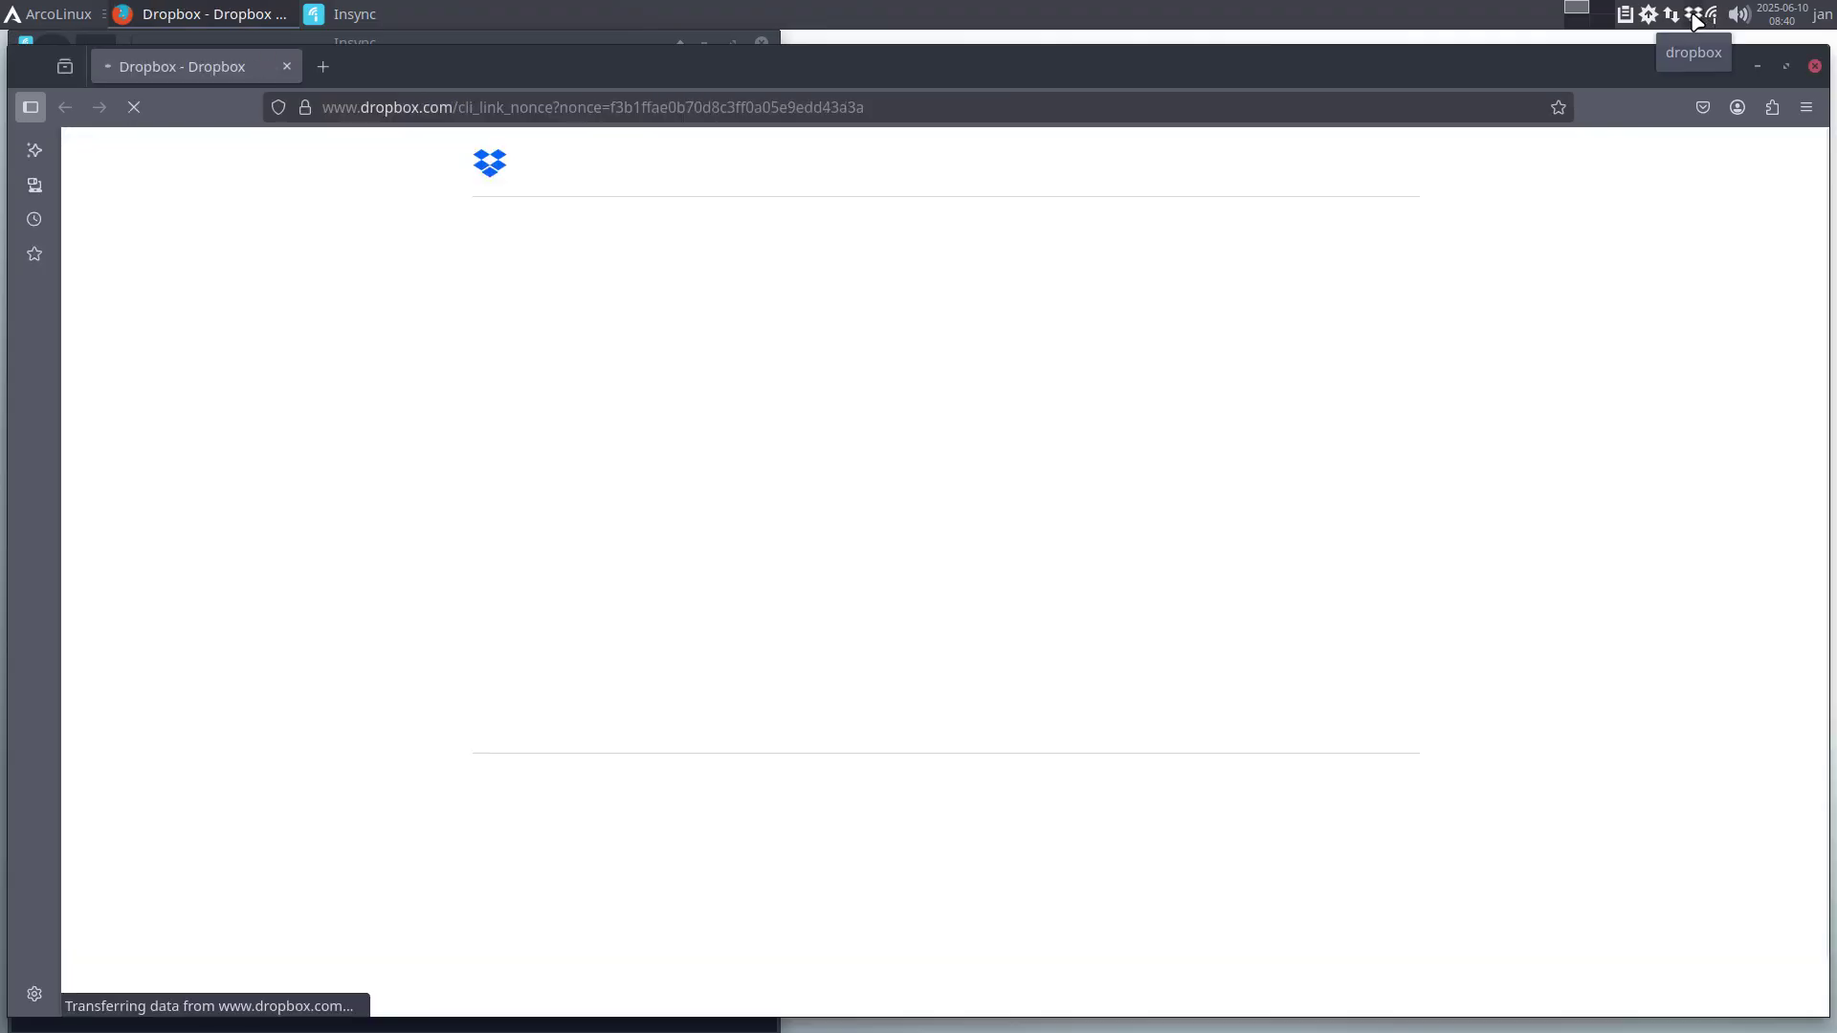
{"action": "left_click", "coordinate": [1815, 66]}
Close Insync and run 'sudo pacman -R dropbox insync' in a new terminal
{"action": "left_click", "coordinate": [761, 44]}
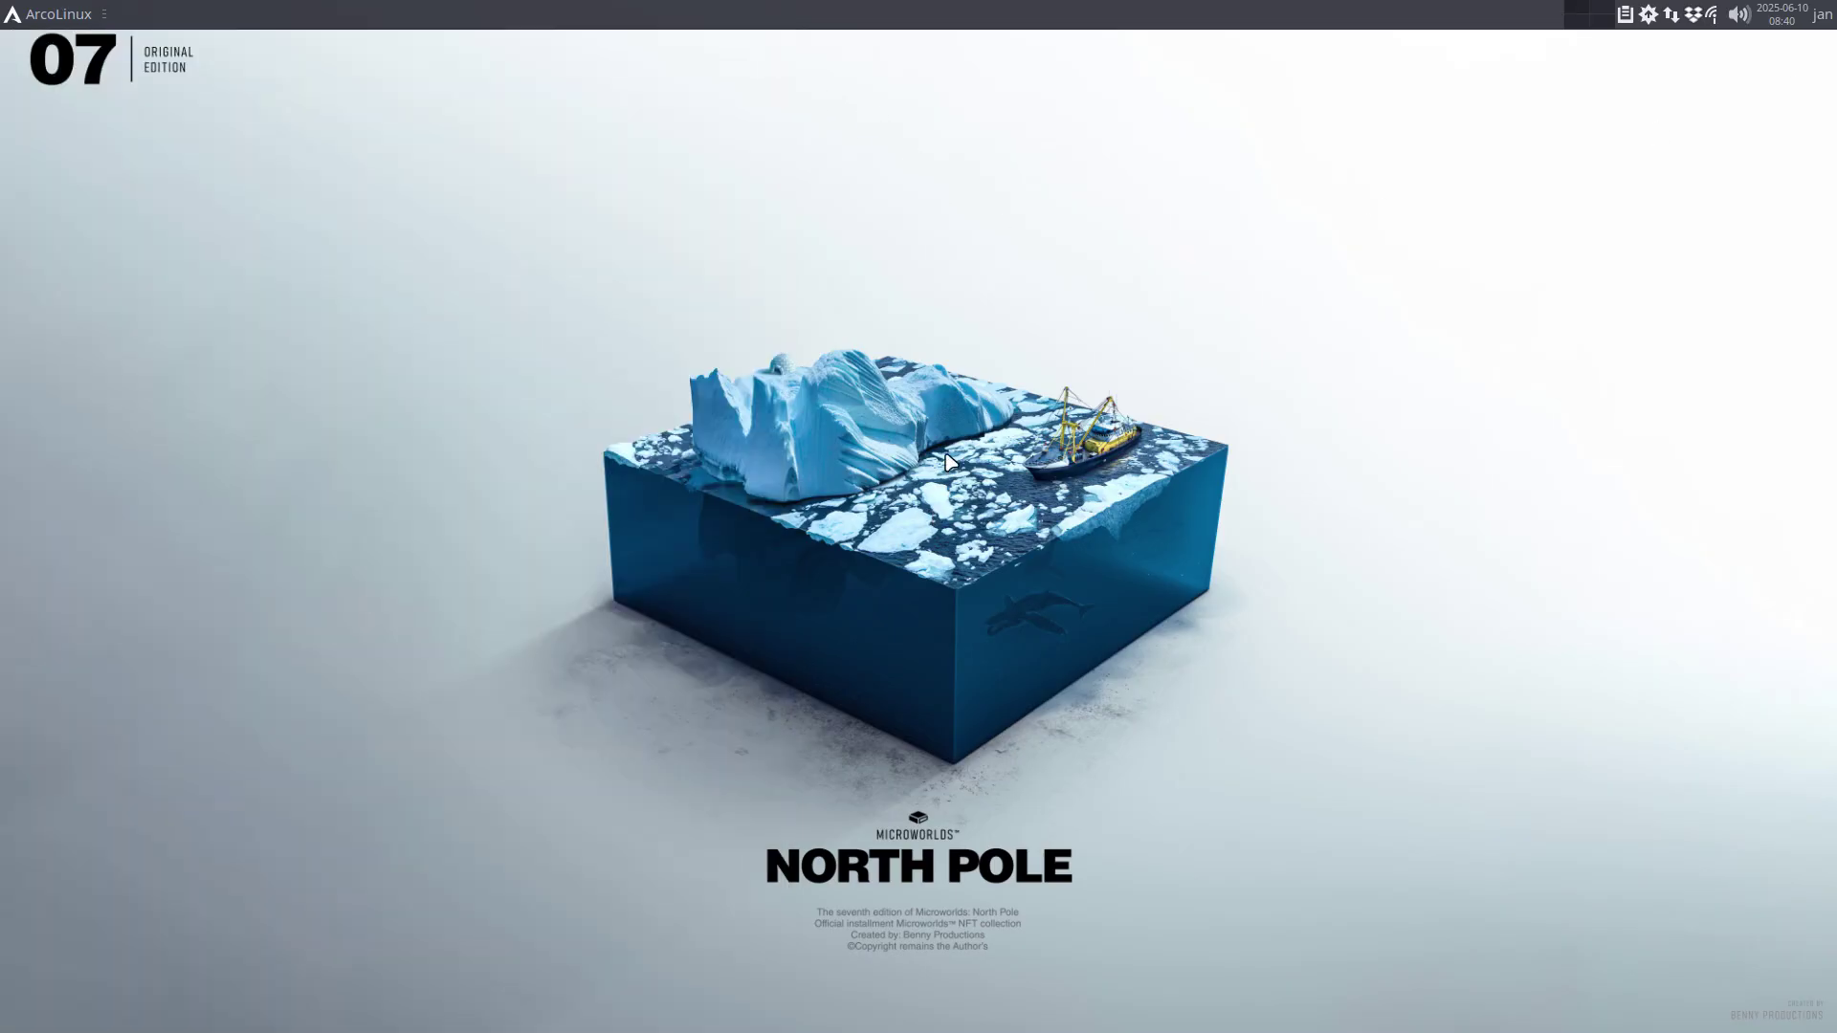
{"action": "key", "text": "ctrl+alt+t"}
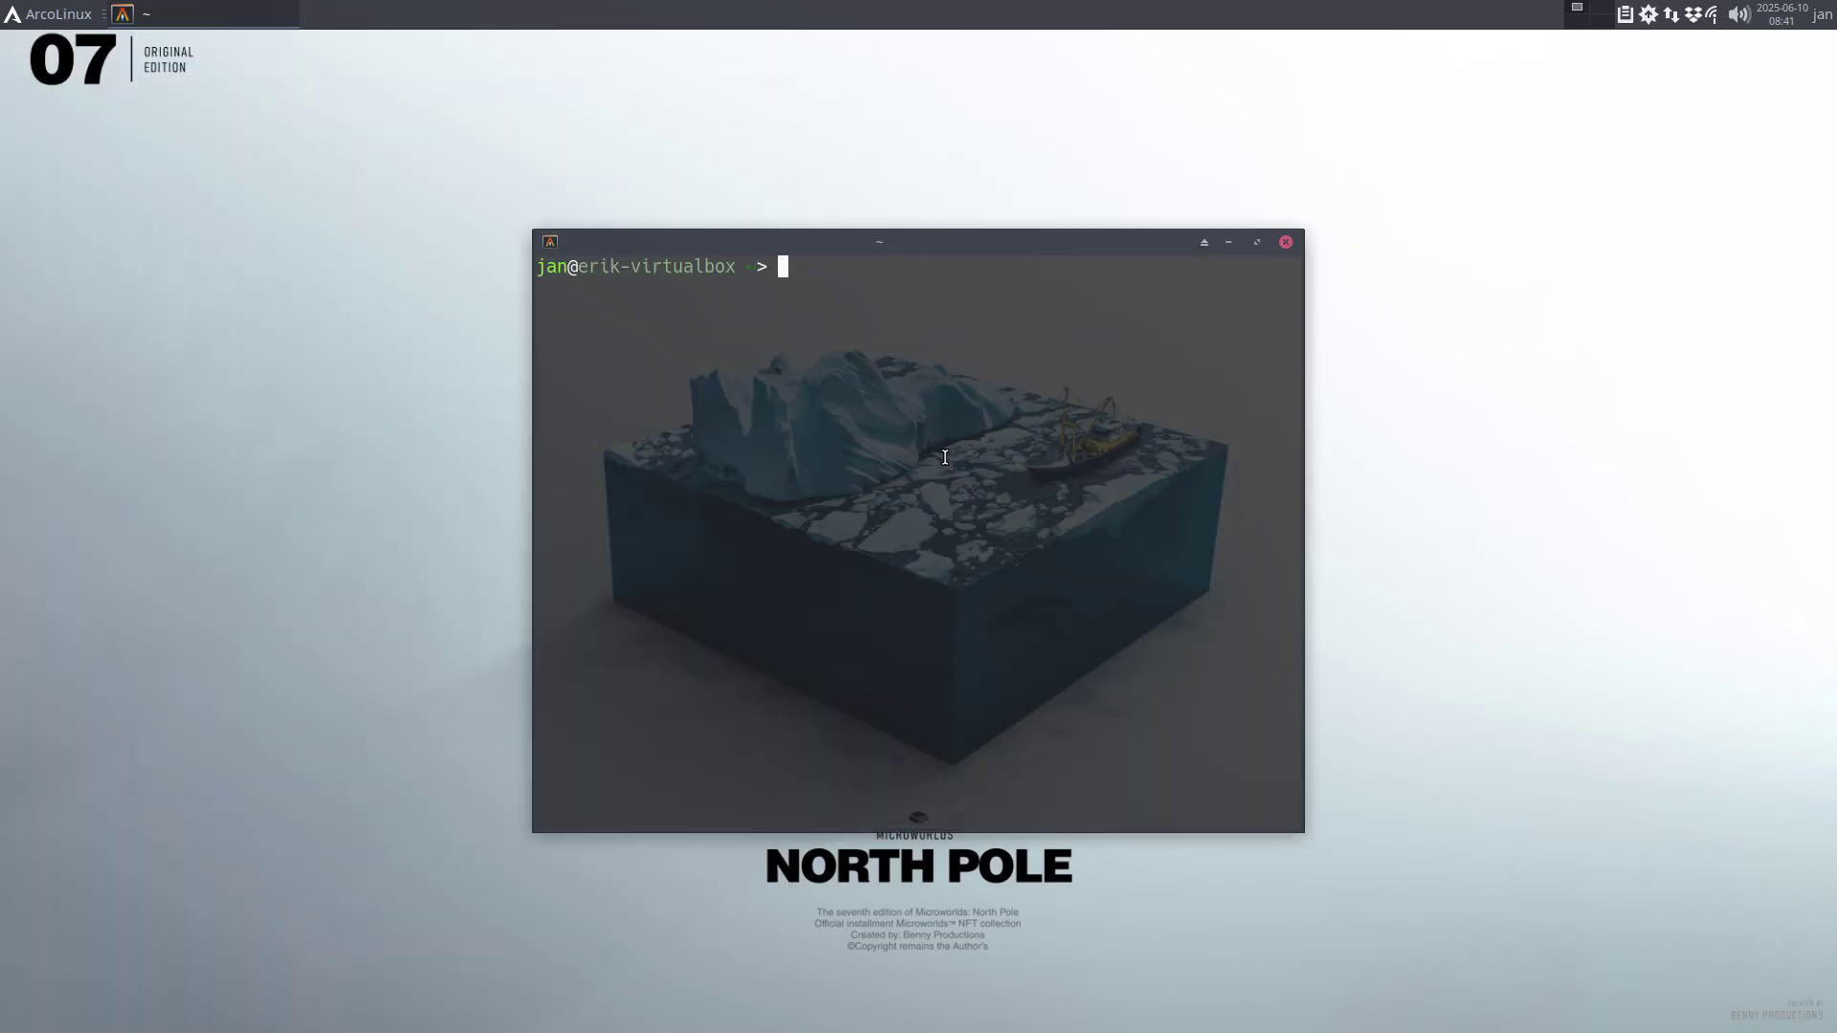
{"action": "type", "text": "sudo pacman -R dropb"}
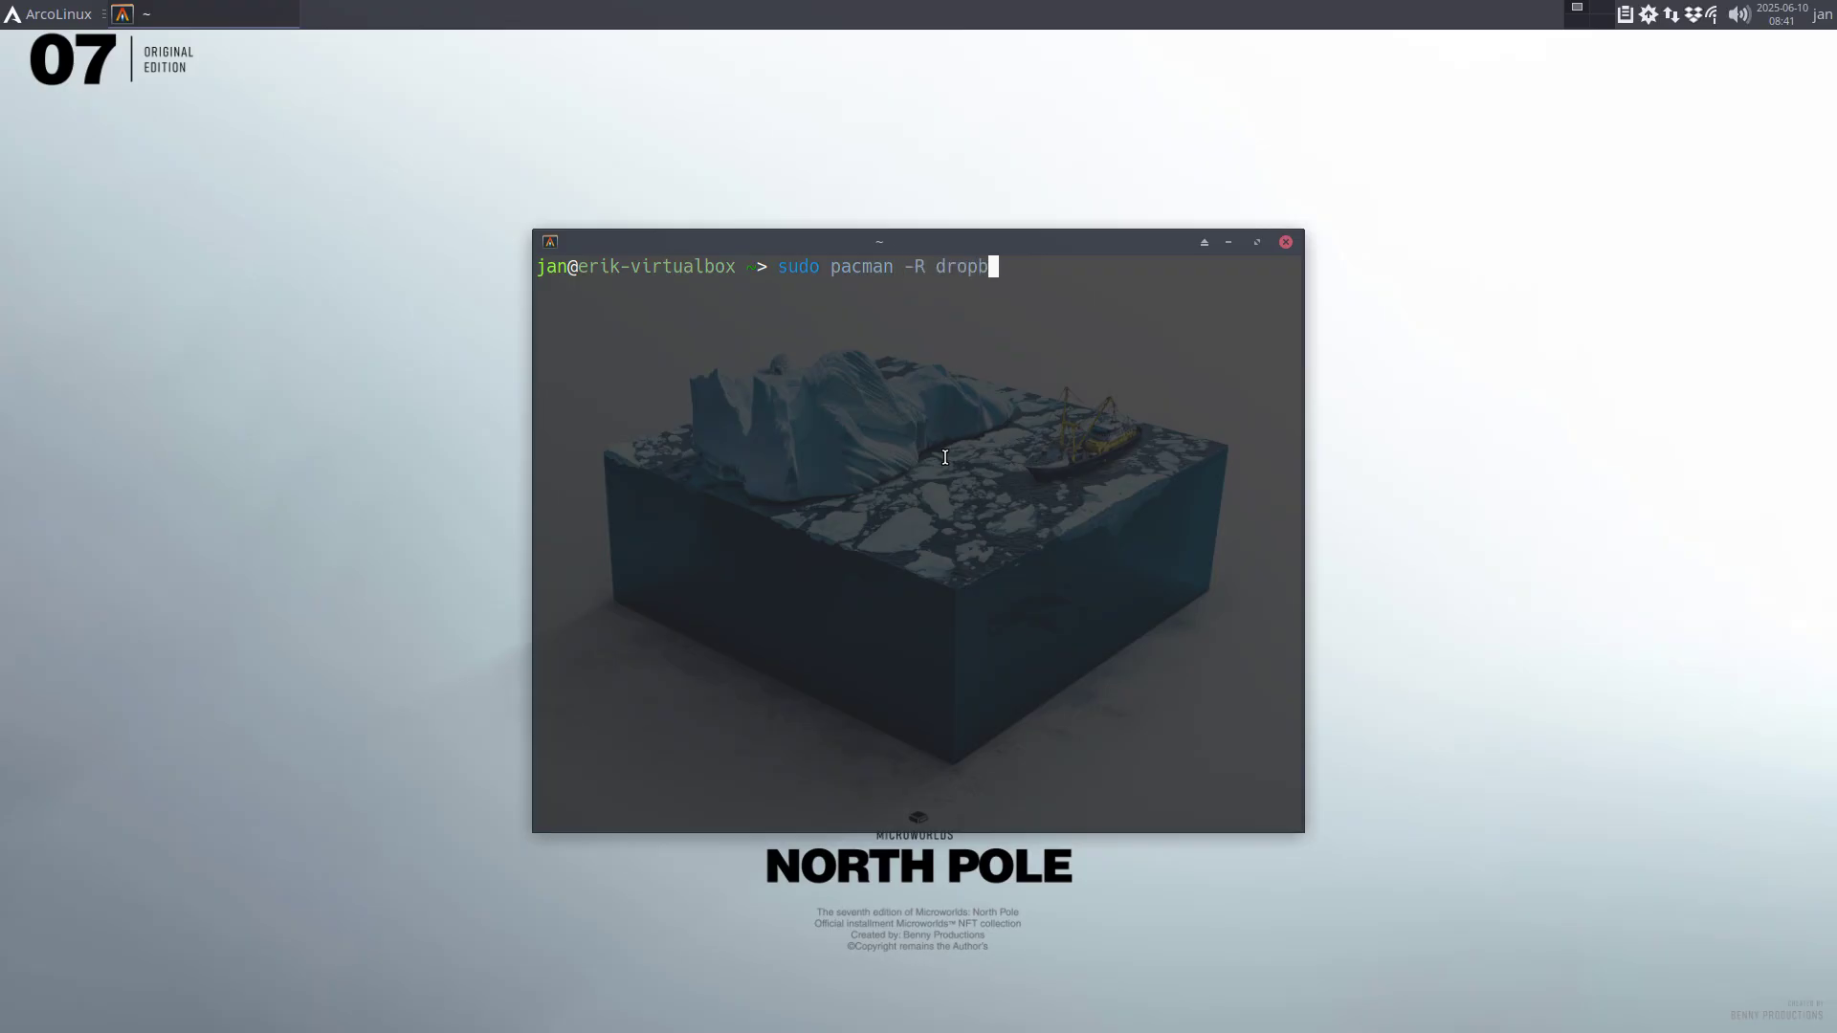
{"action": "type", "text": "ox insncy"}
{"action": "key", "text": "BackSpace"}
{"action": "key", "text": "BackSpace"}
{"action": "key", "text": "BackSpace"}
{"action": "type", "text": "yh"}
{"action": "type", "text": "c"}
{"action": "key", "text": "Return"}
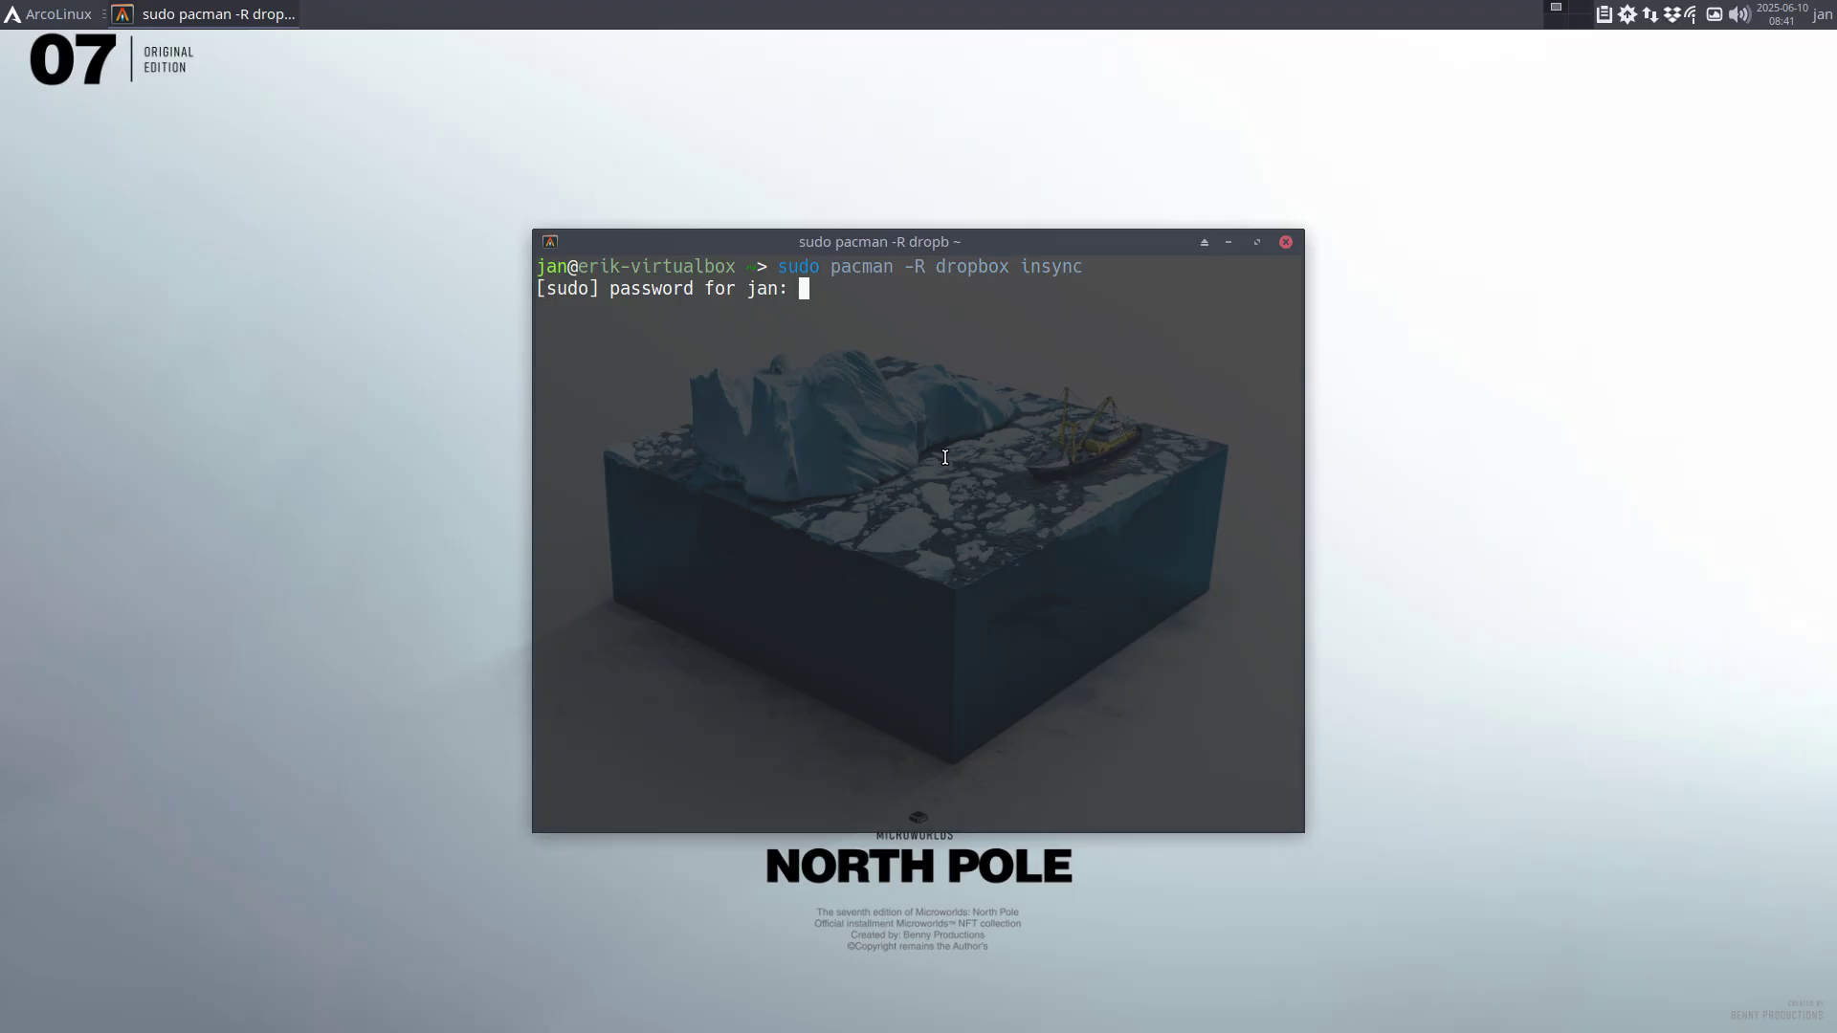
Authenticate with the sudo password, confirm removal freeing 612.47 MiB, and open the home folder in Thunar
{"action": "key", "text": "Return"}
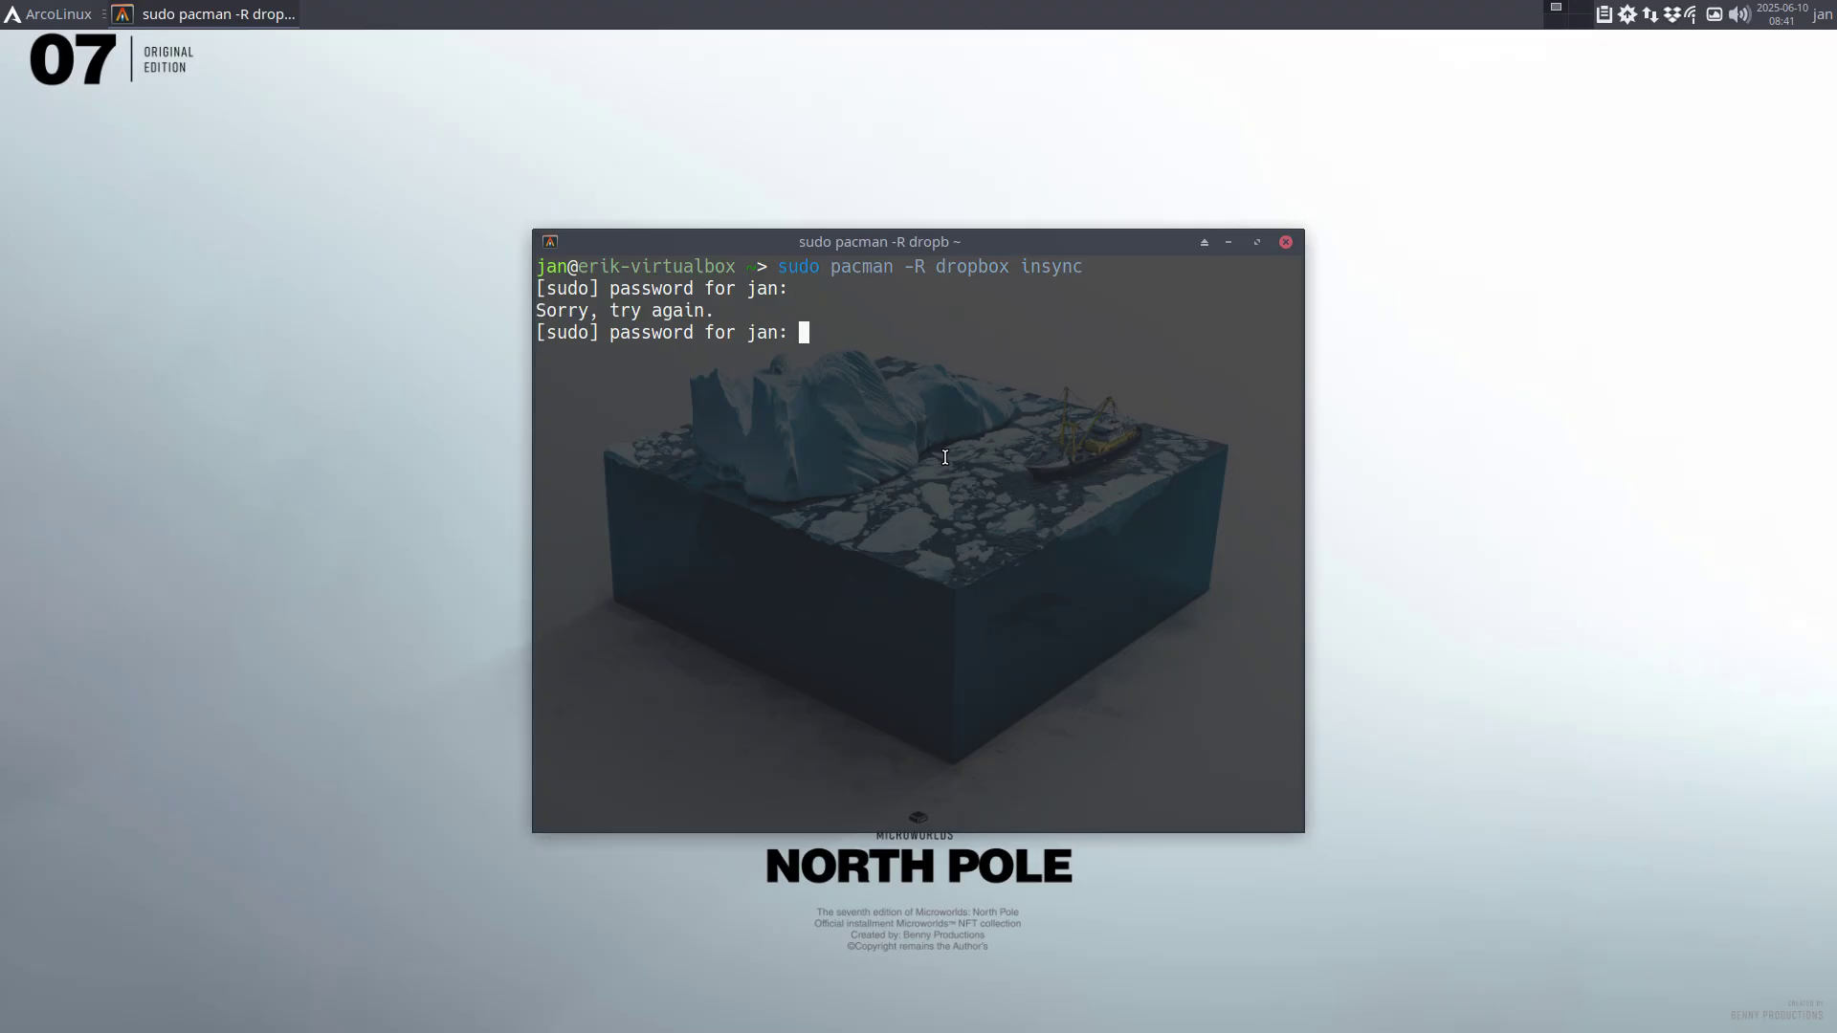
{"action": "key", "text": "Return"}
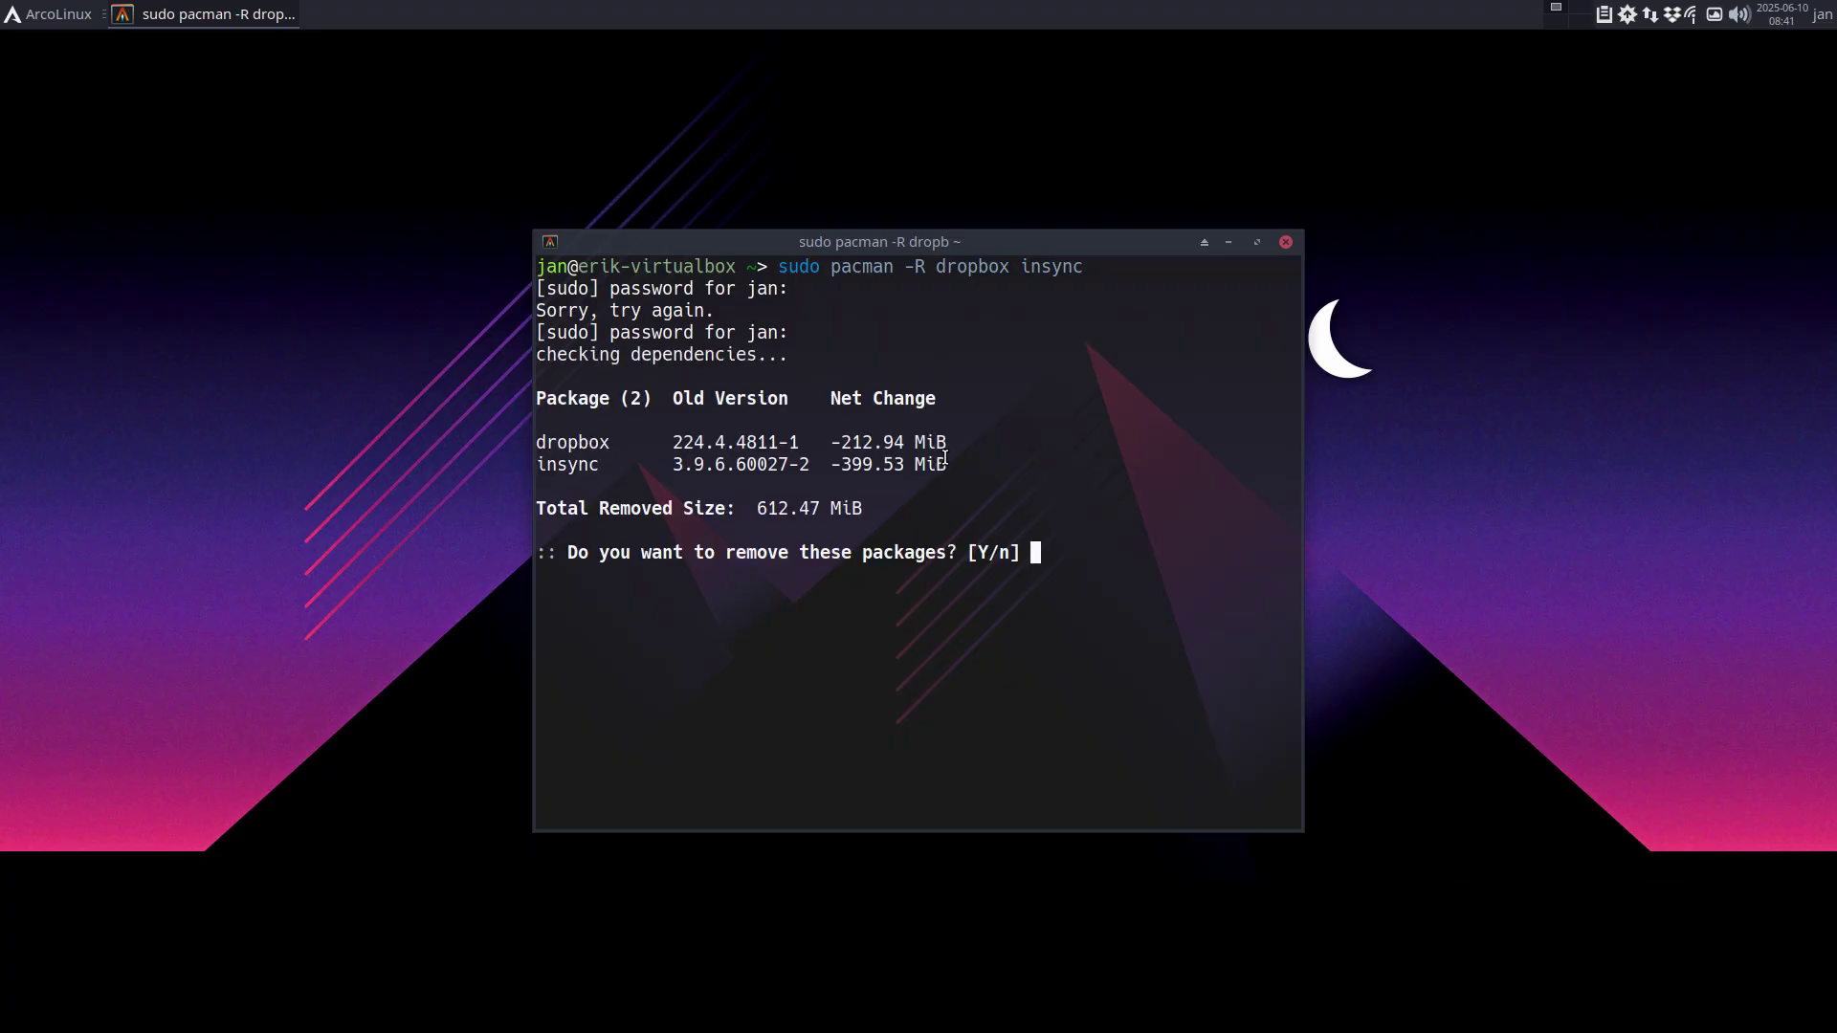
{"action": "key", "text": "Return"}
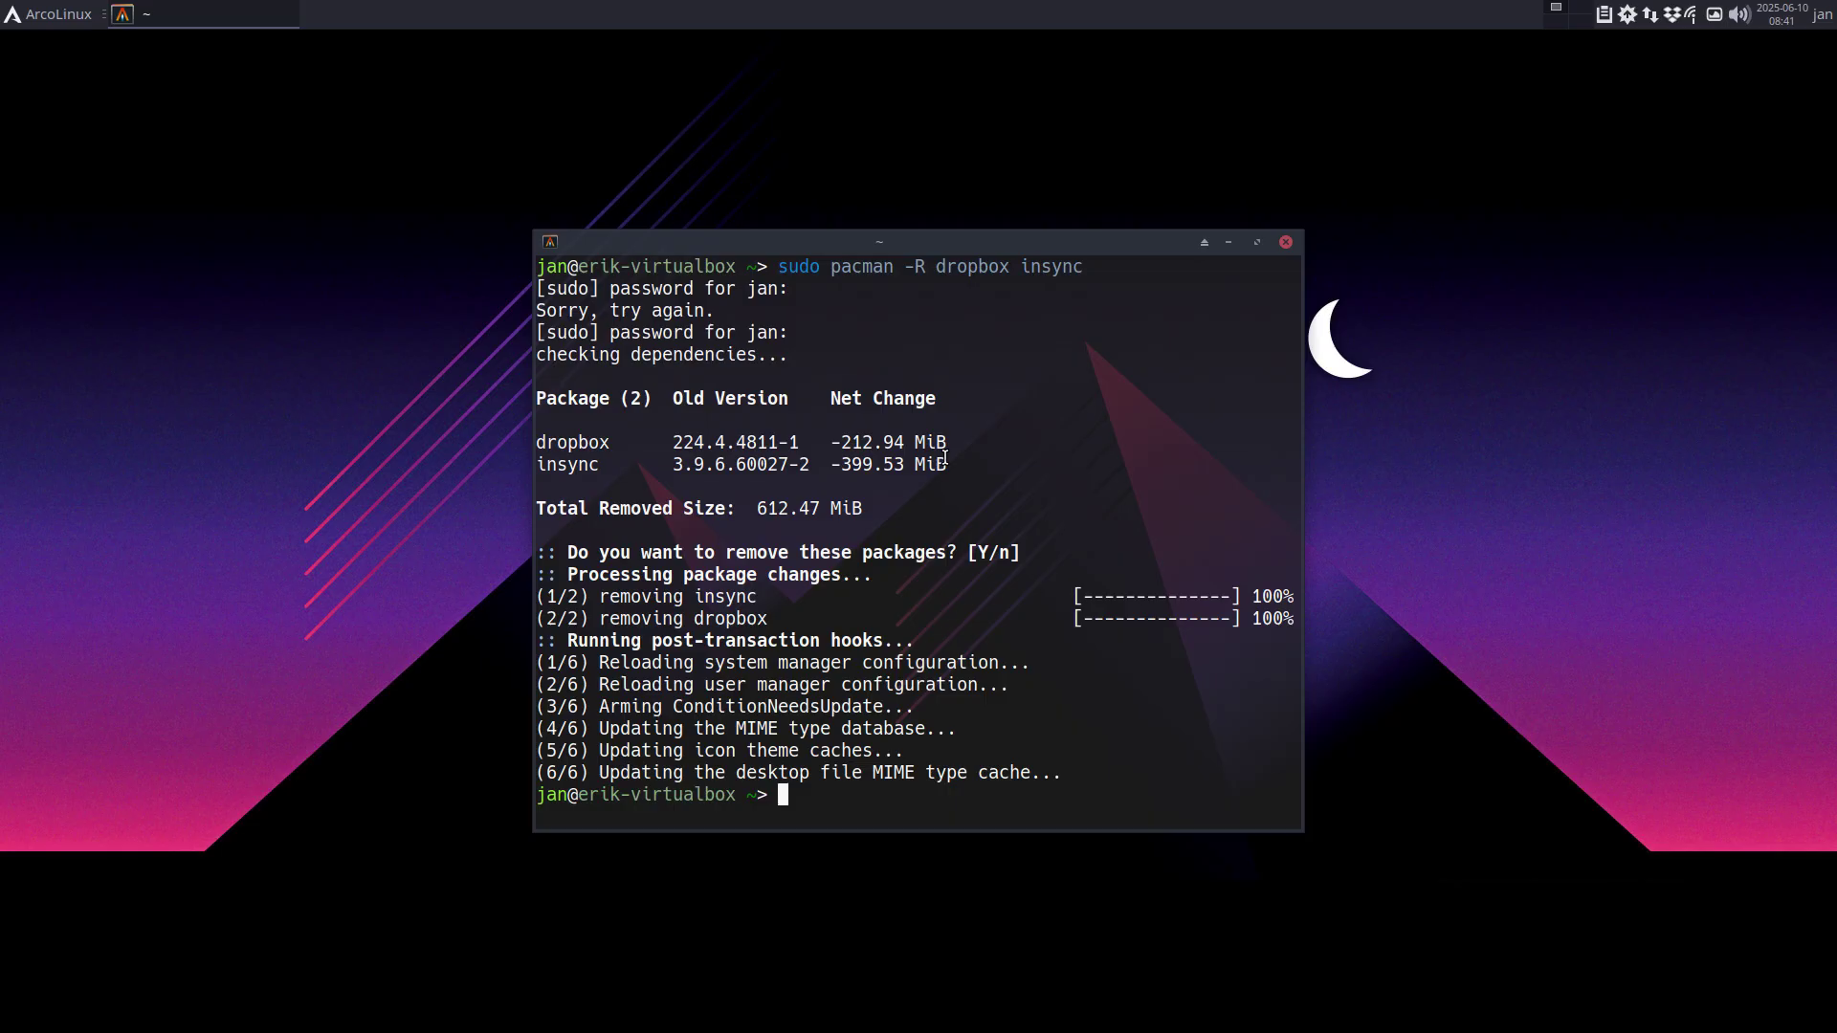
{"action": "key", "text": "super+shift+Return"}
Show hidden files and open the ~/.config/autostart folder
{"action": "key", "text": "ctrl+h"}
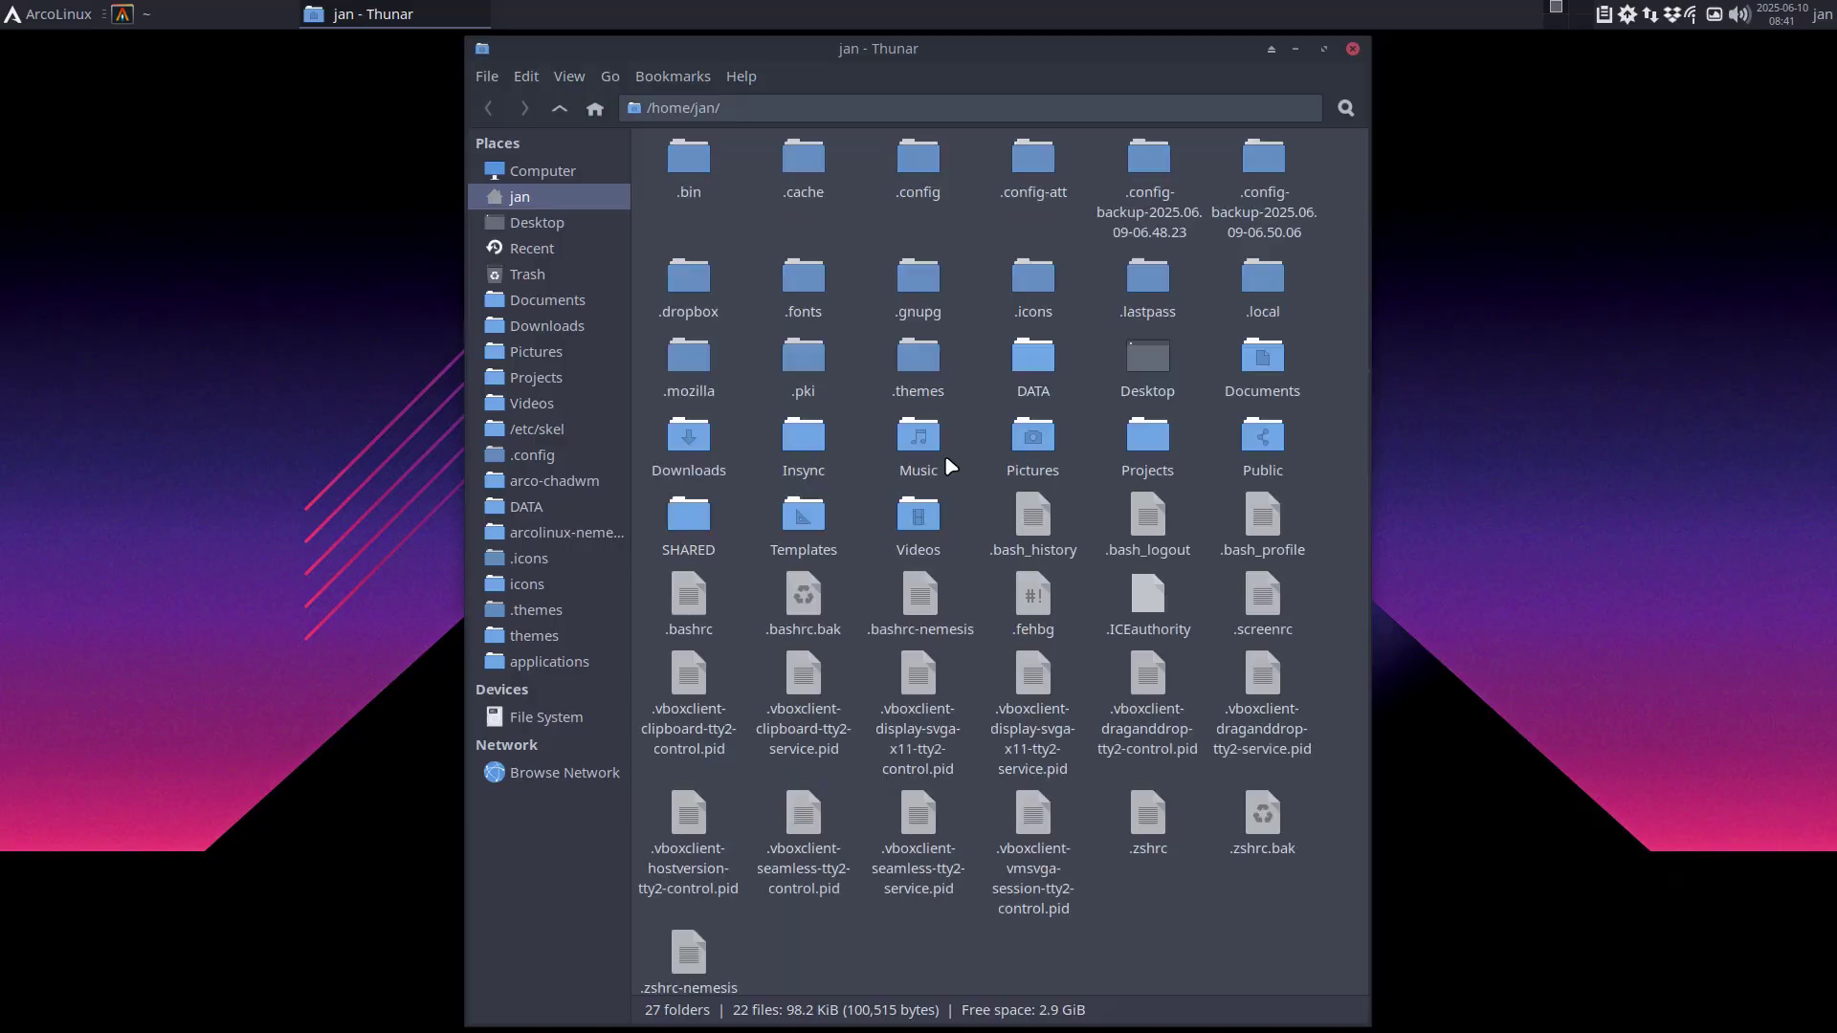
{"action": "double_click", "coordinate": [917, 163]}
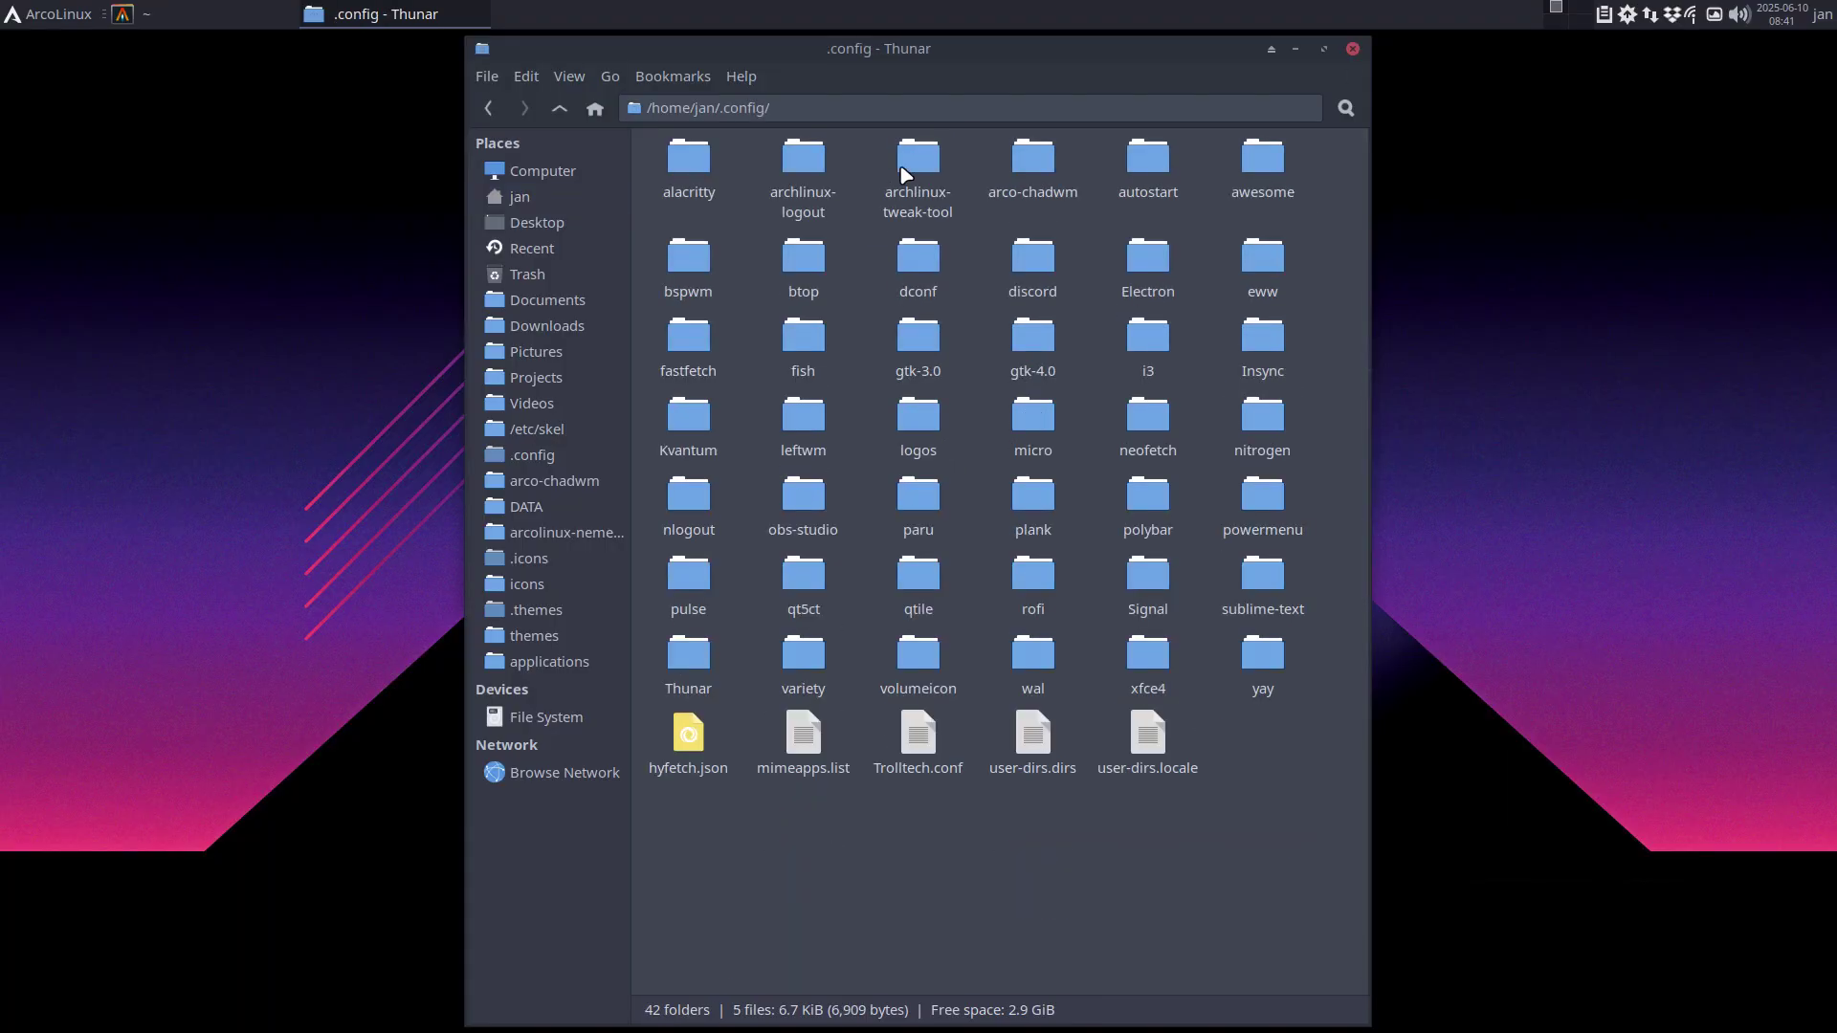
{"action": "double_click", "coordinate": [1147, 158]}
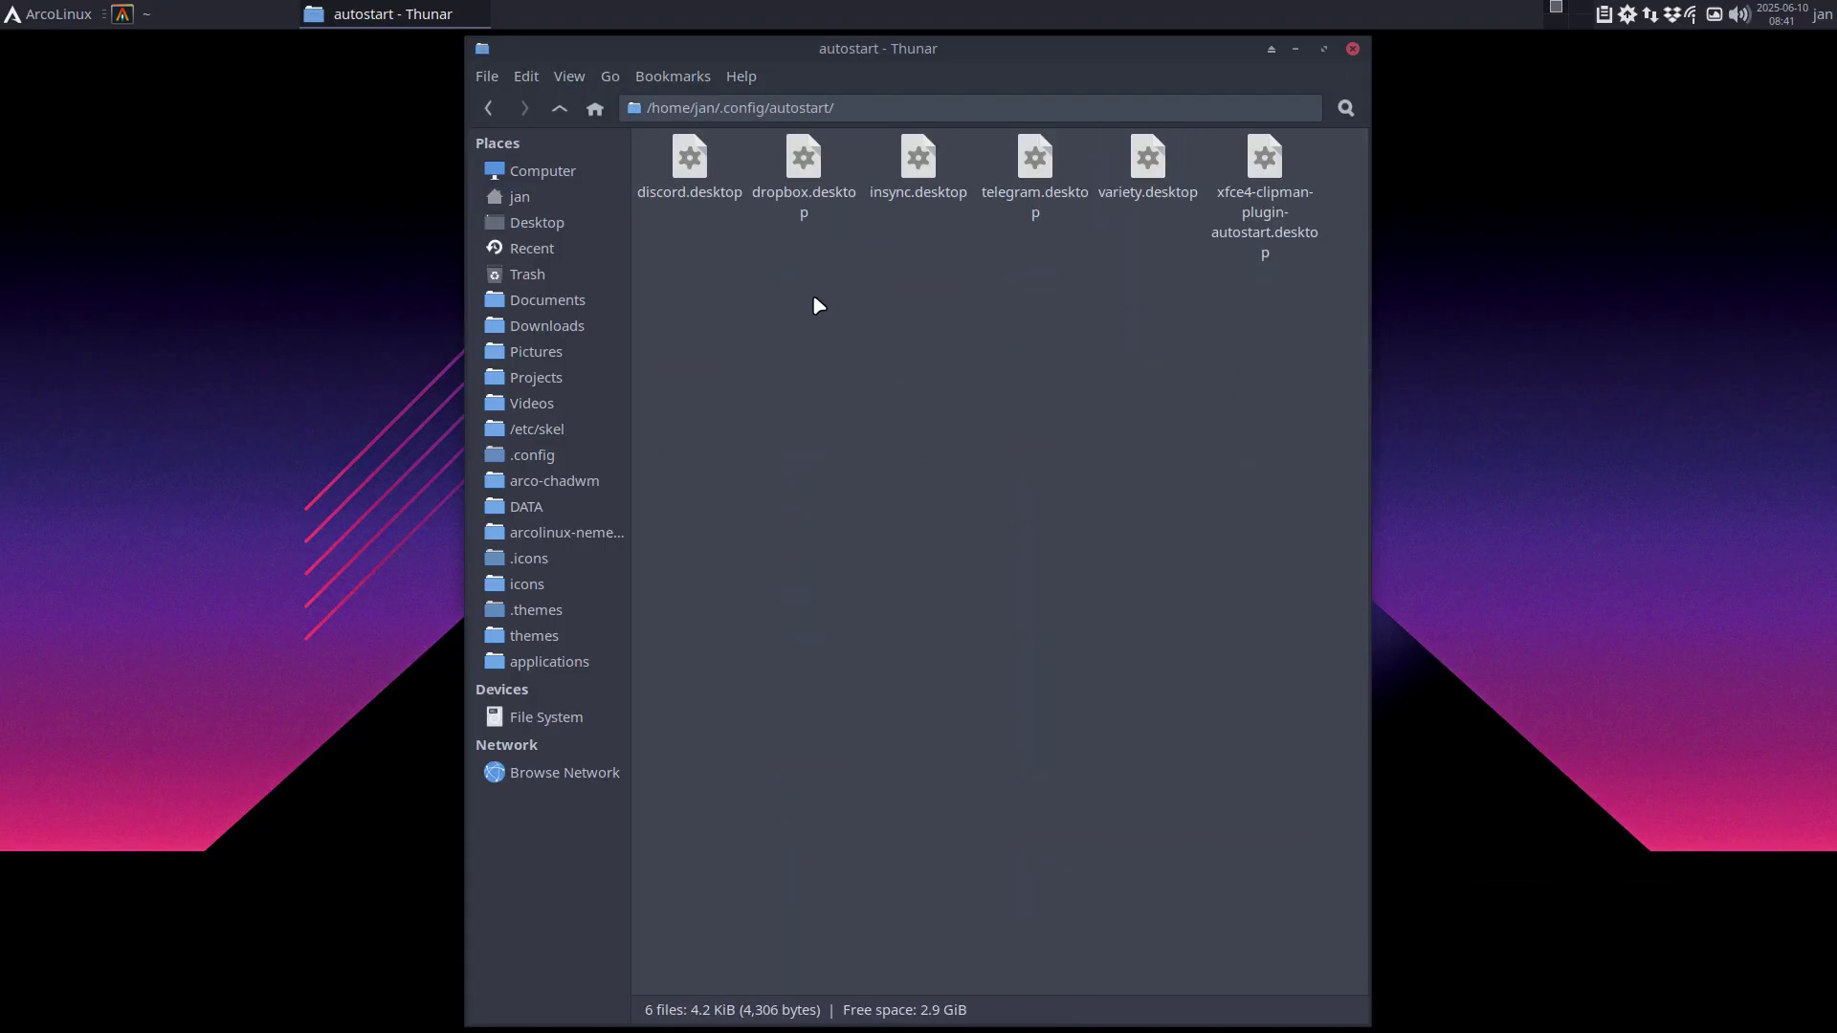
Delete the discord, dropbox, insync and telegram .desktop autostart entries
{"action": "left_click", "coordinate": [697, 172]}
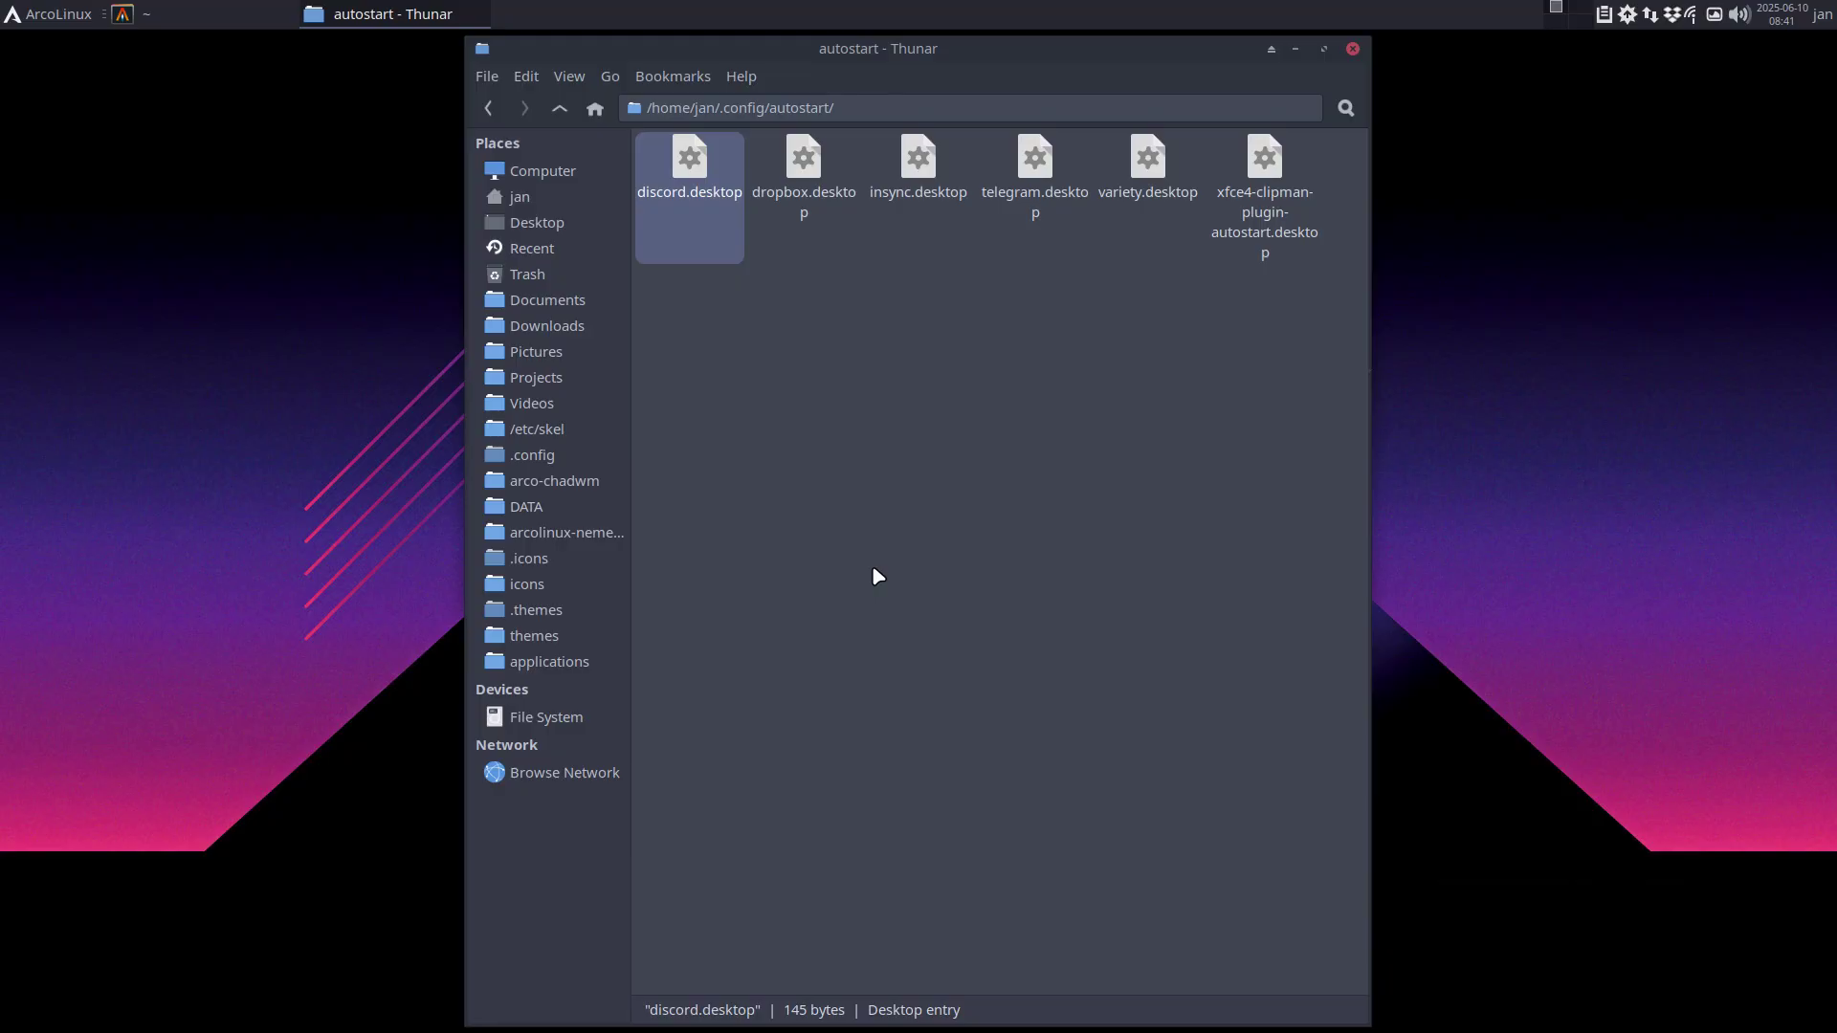
{"action": "key", "text": "Delete"}
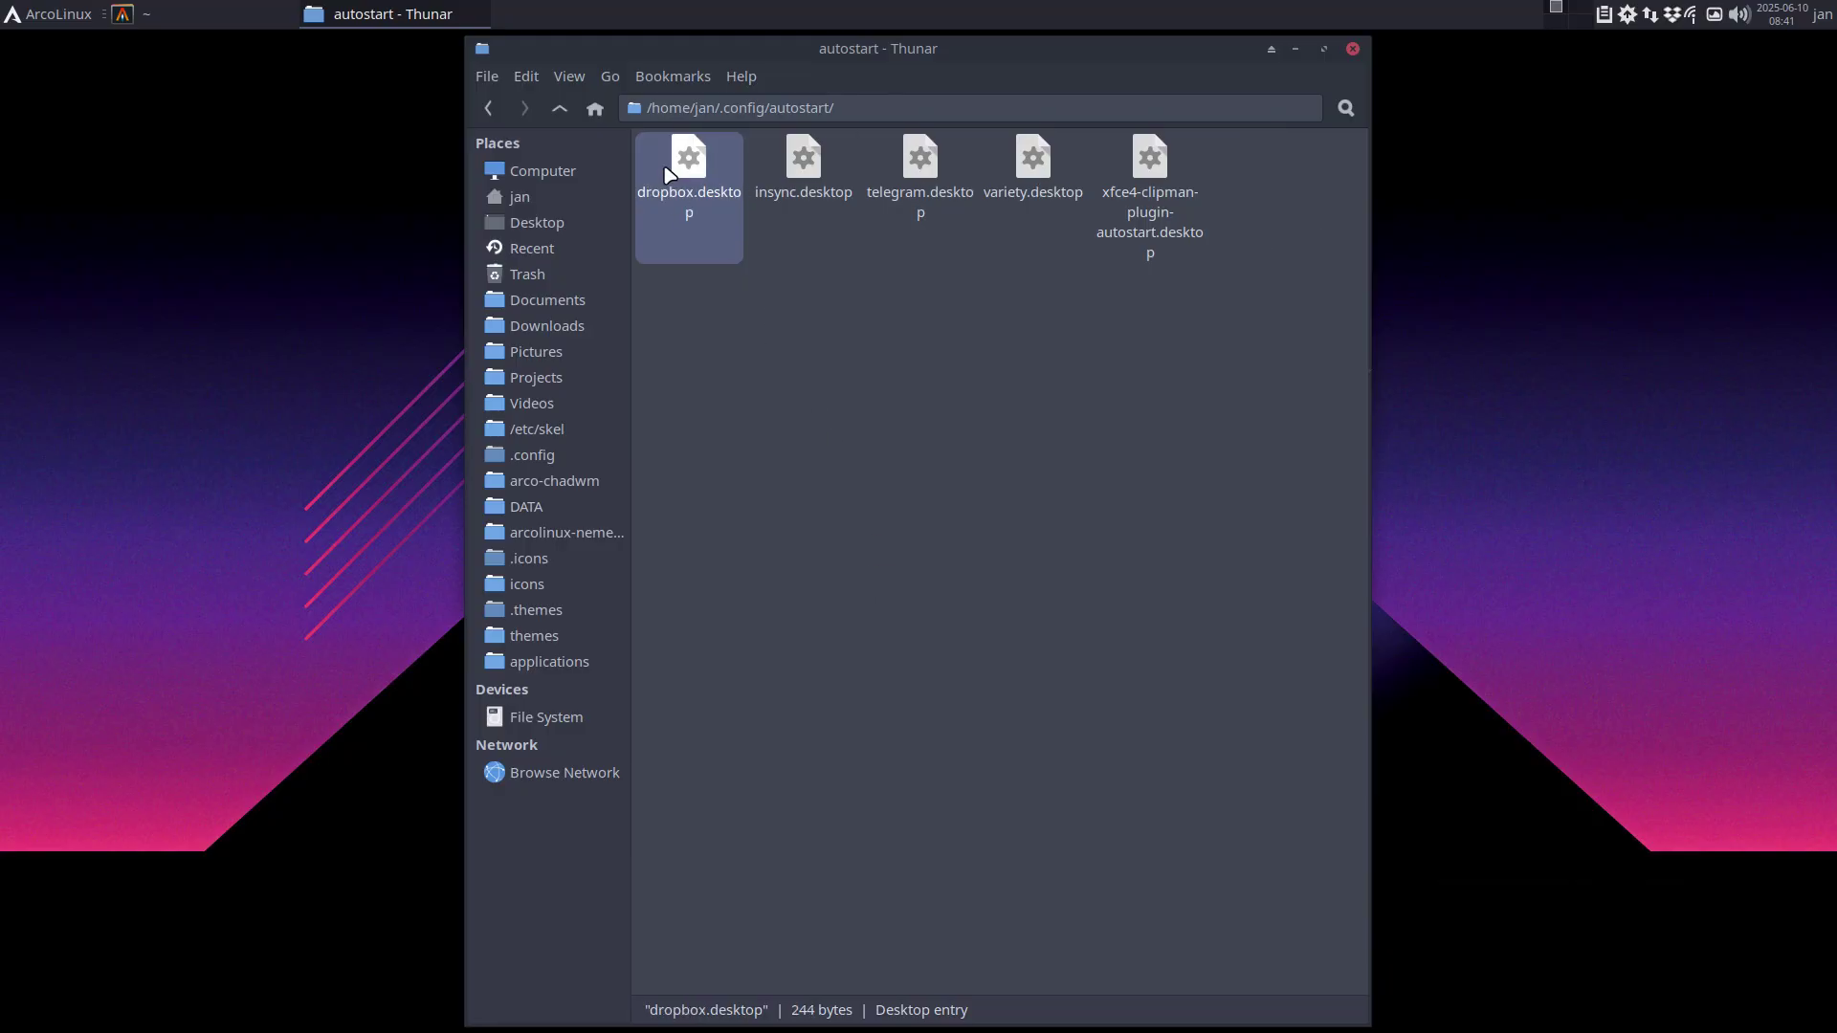
{"action": "key", "text": "Delete"}
{"action": "key", "text": "Delete"}
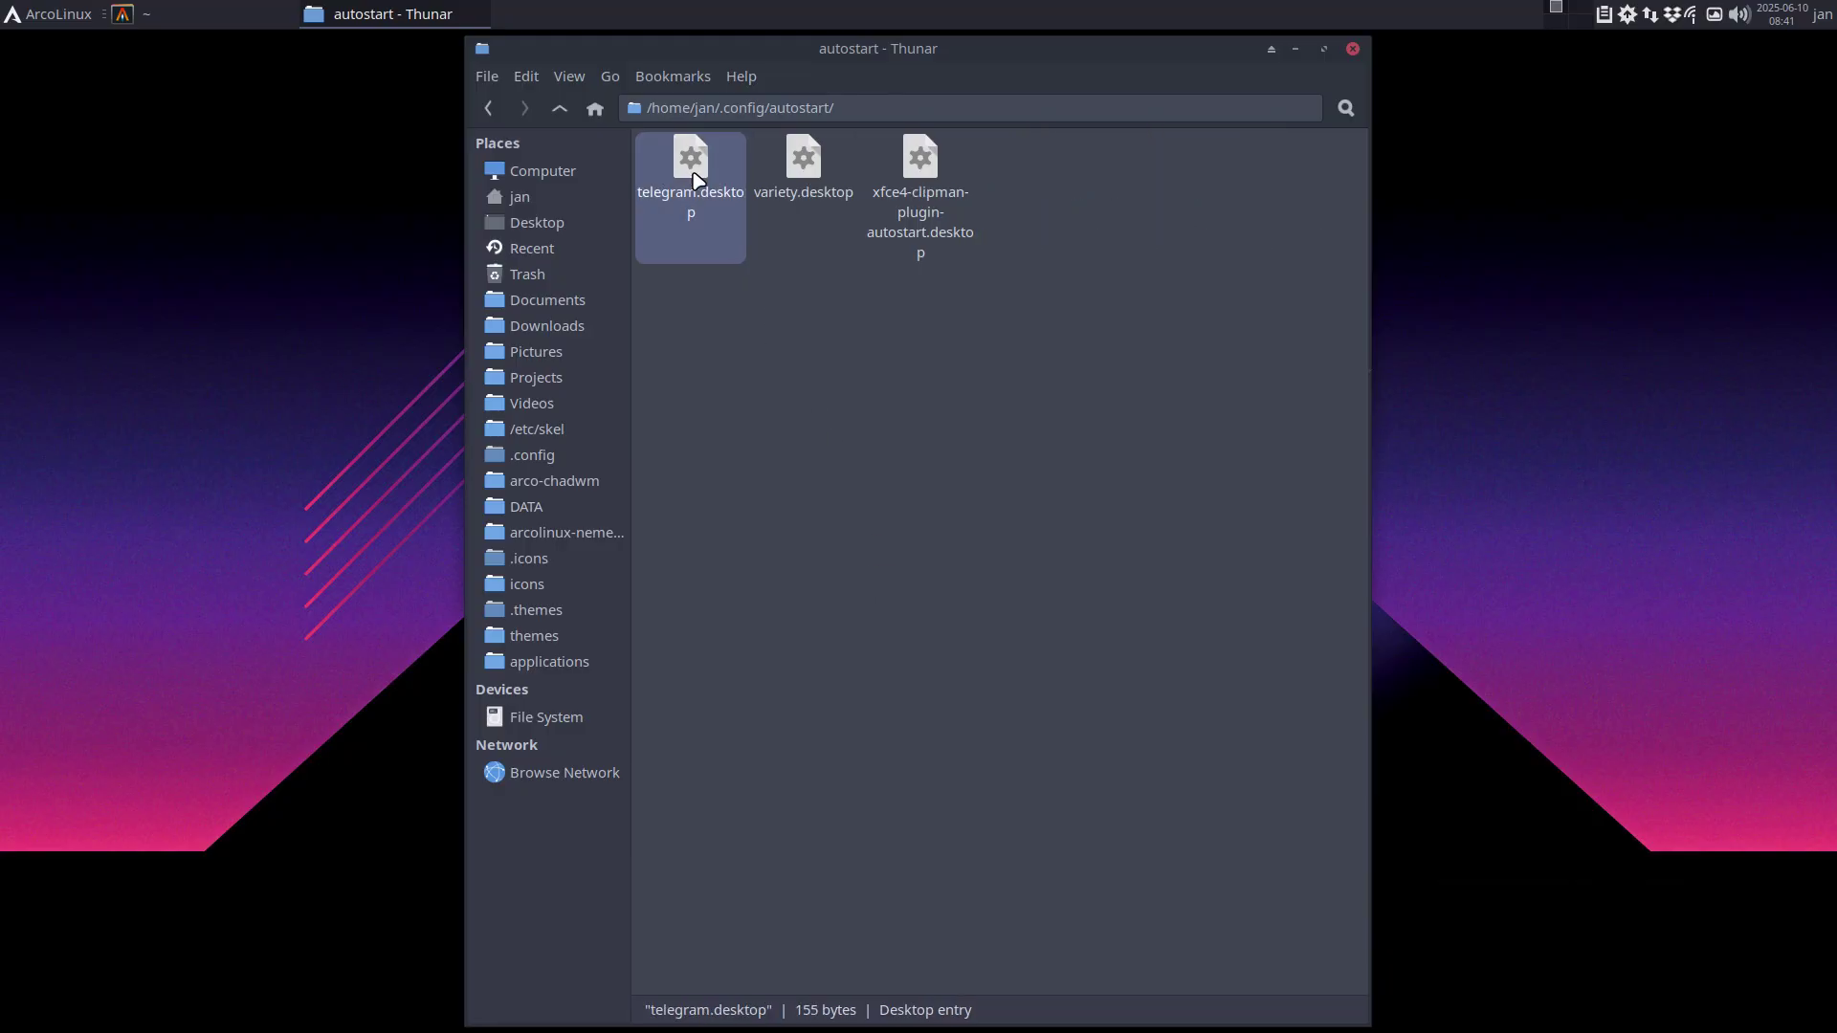
{"action": "key", "text": "Delete"}
{"action": "left_click", "coordinate": [1026, 370]}
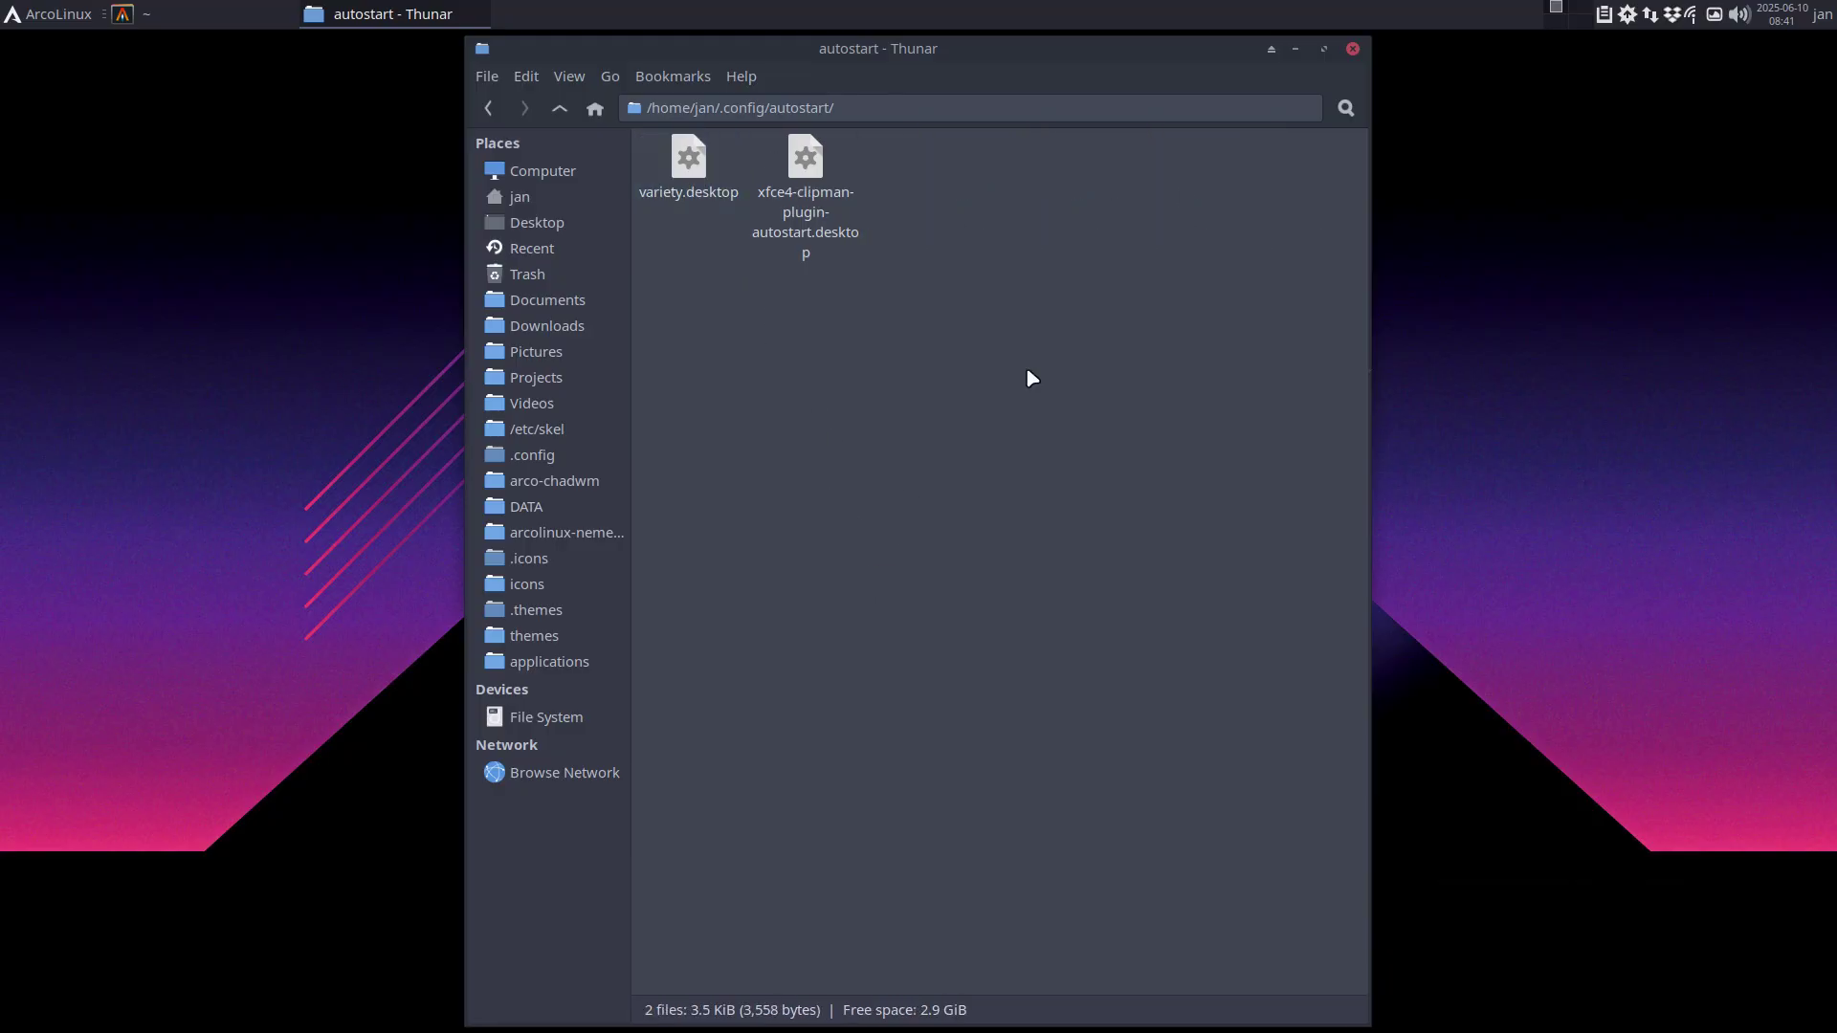
Close Thunar and the terminal, then authenticate with the password to reopen the tweak tool
{"action": "left_click", "coordinate": [1350, 51]}
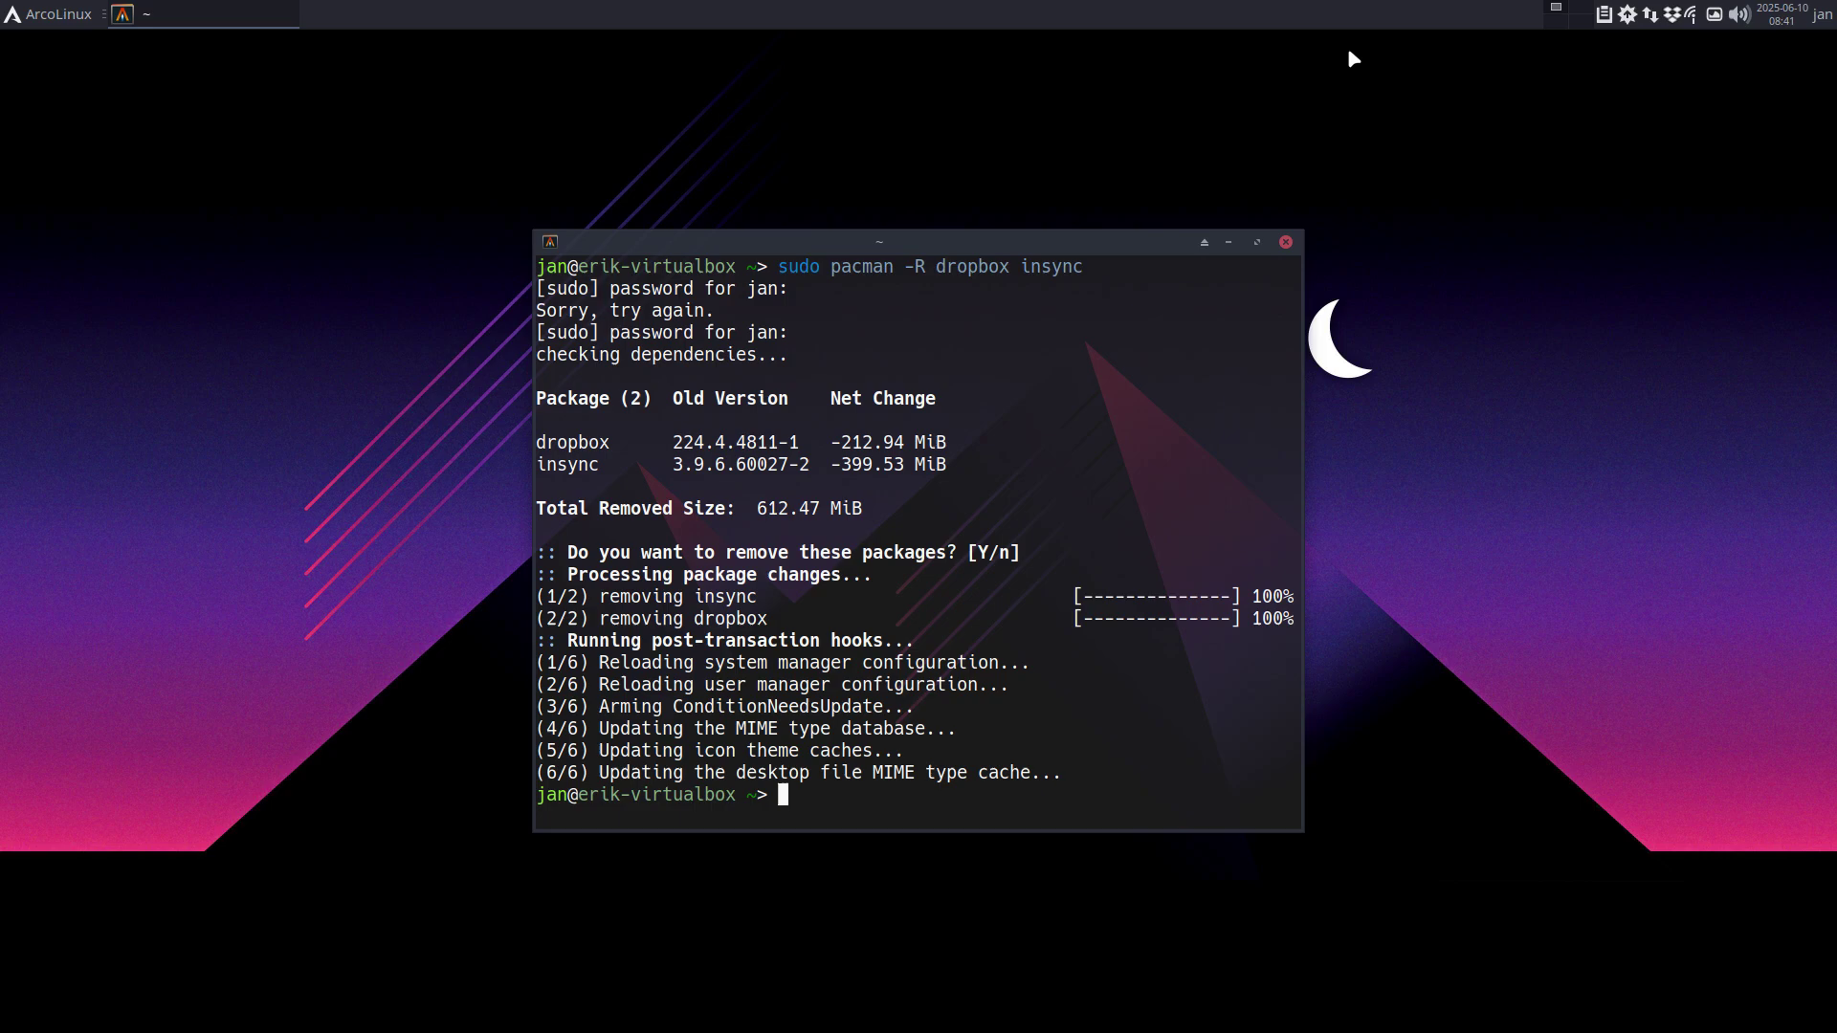
{"action": "left_click", "coordinate": [1286, 242]}
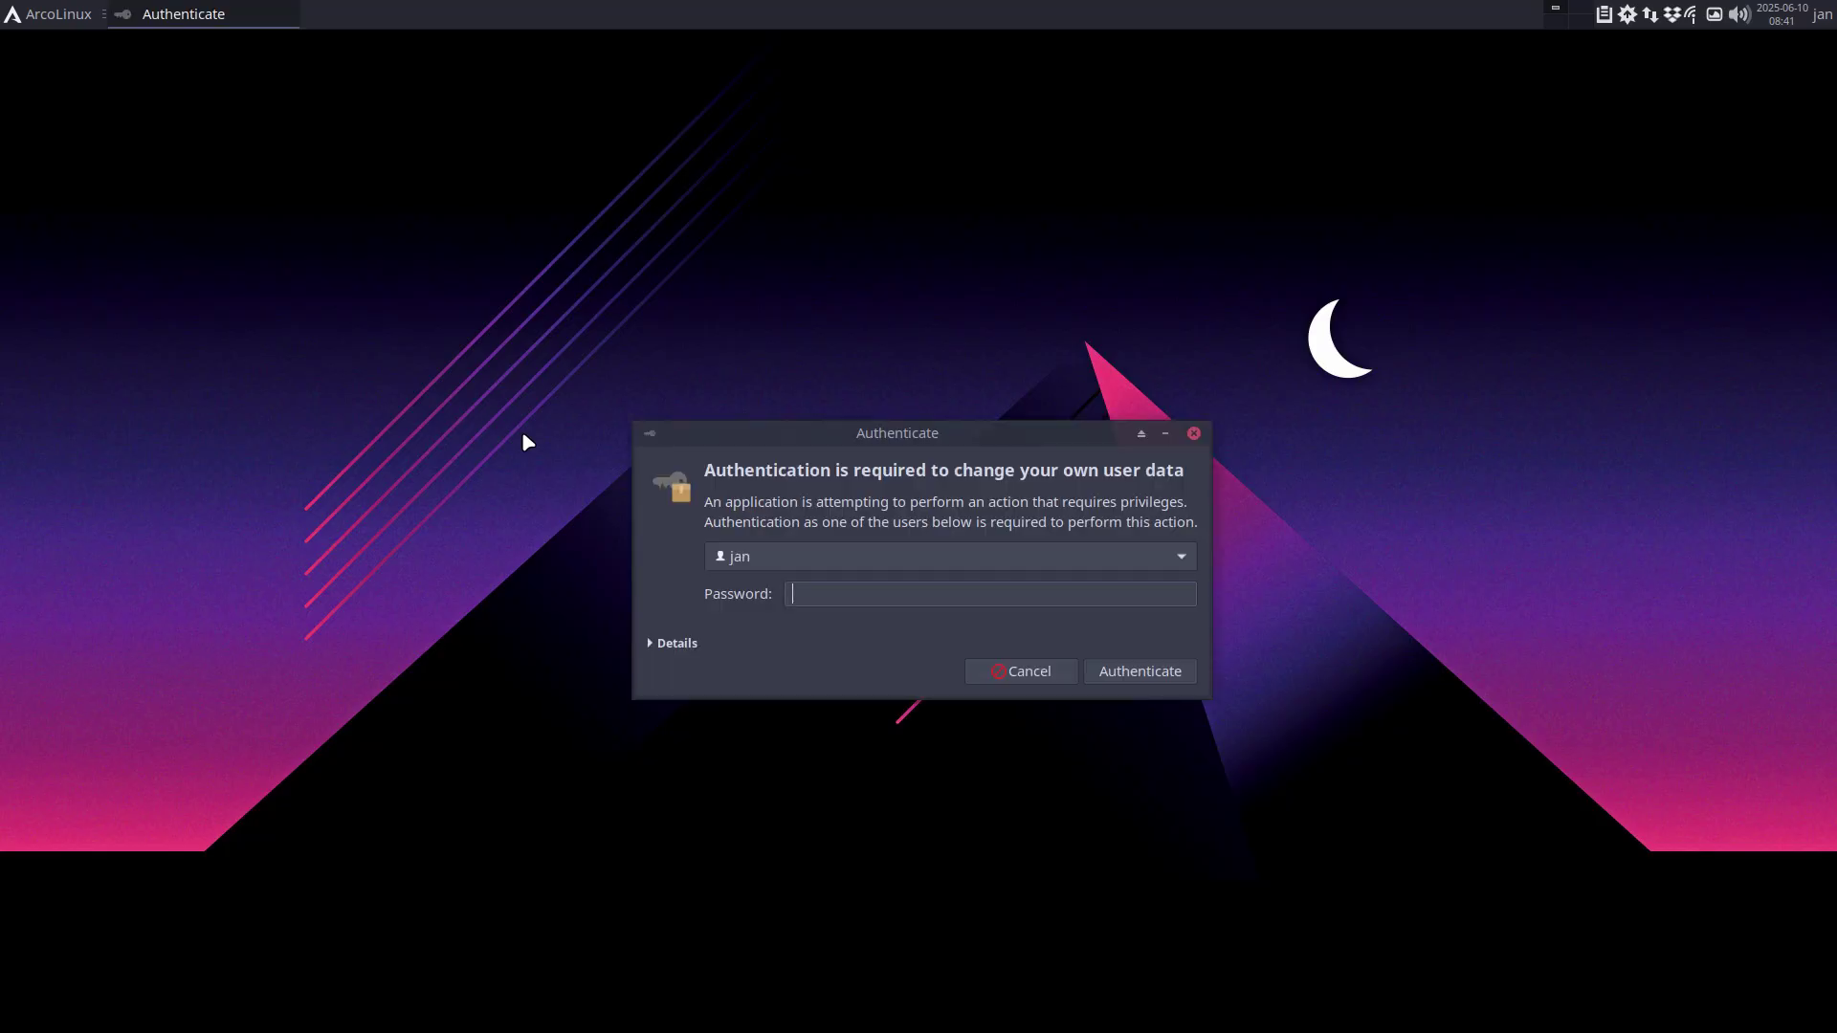
{"action": "type", "text": "****"}
{"action": "key", "text": "Return"}
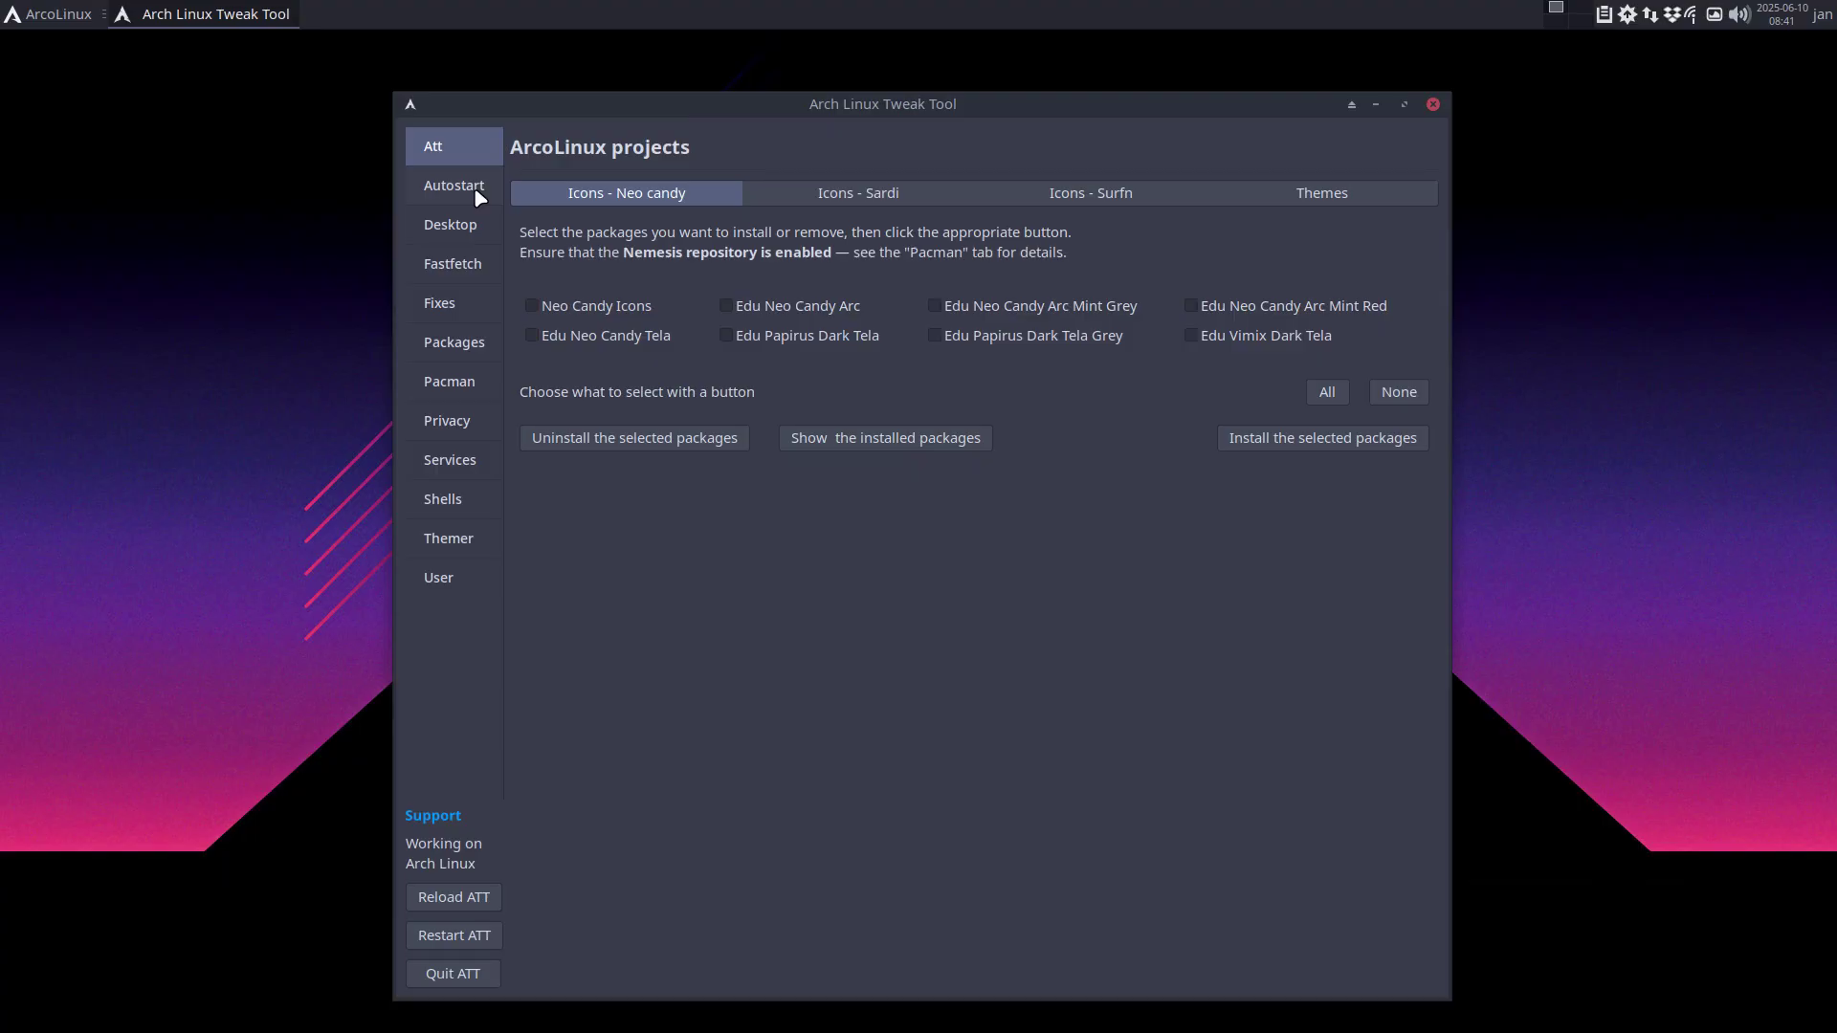
{"action": "left_click", "coordinate": [471, 241]}
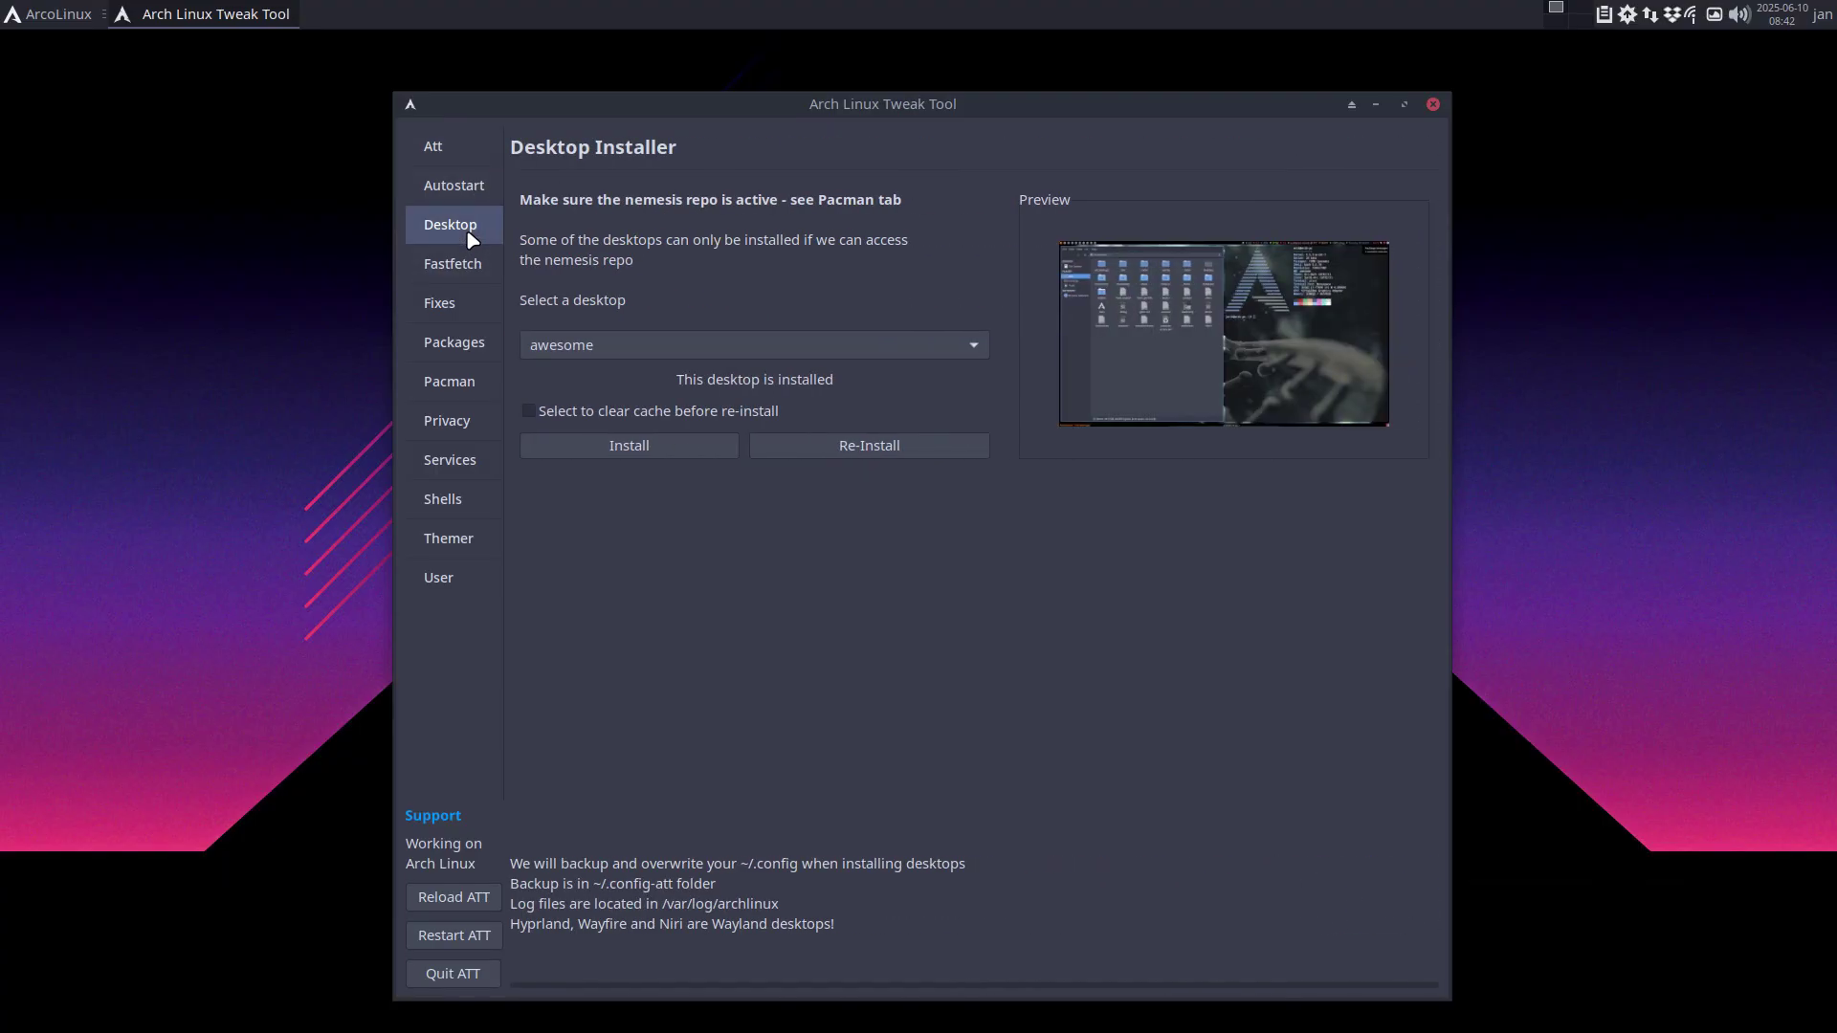
{"action": "left_click", "coordinate": [647, 347]}
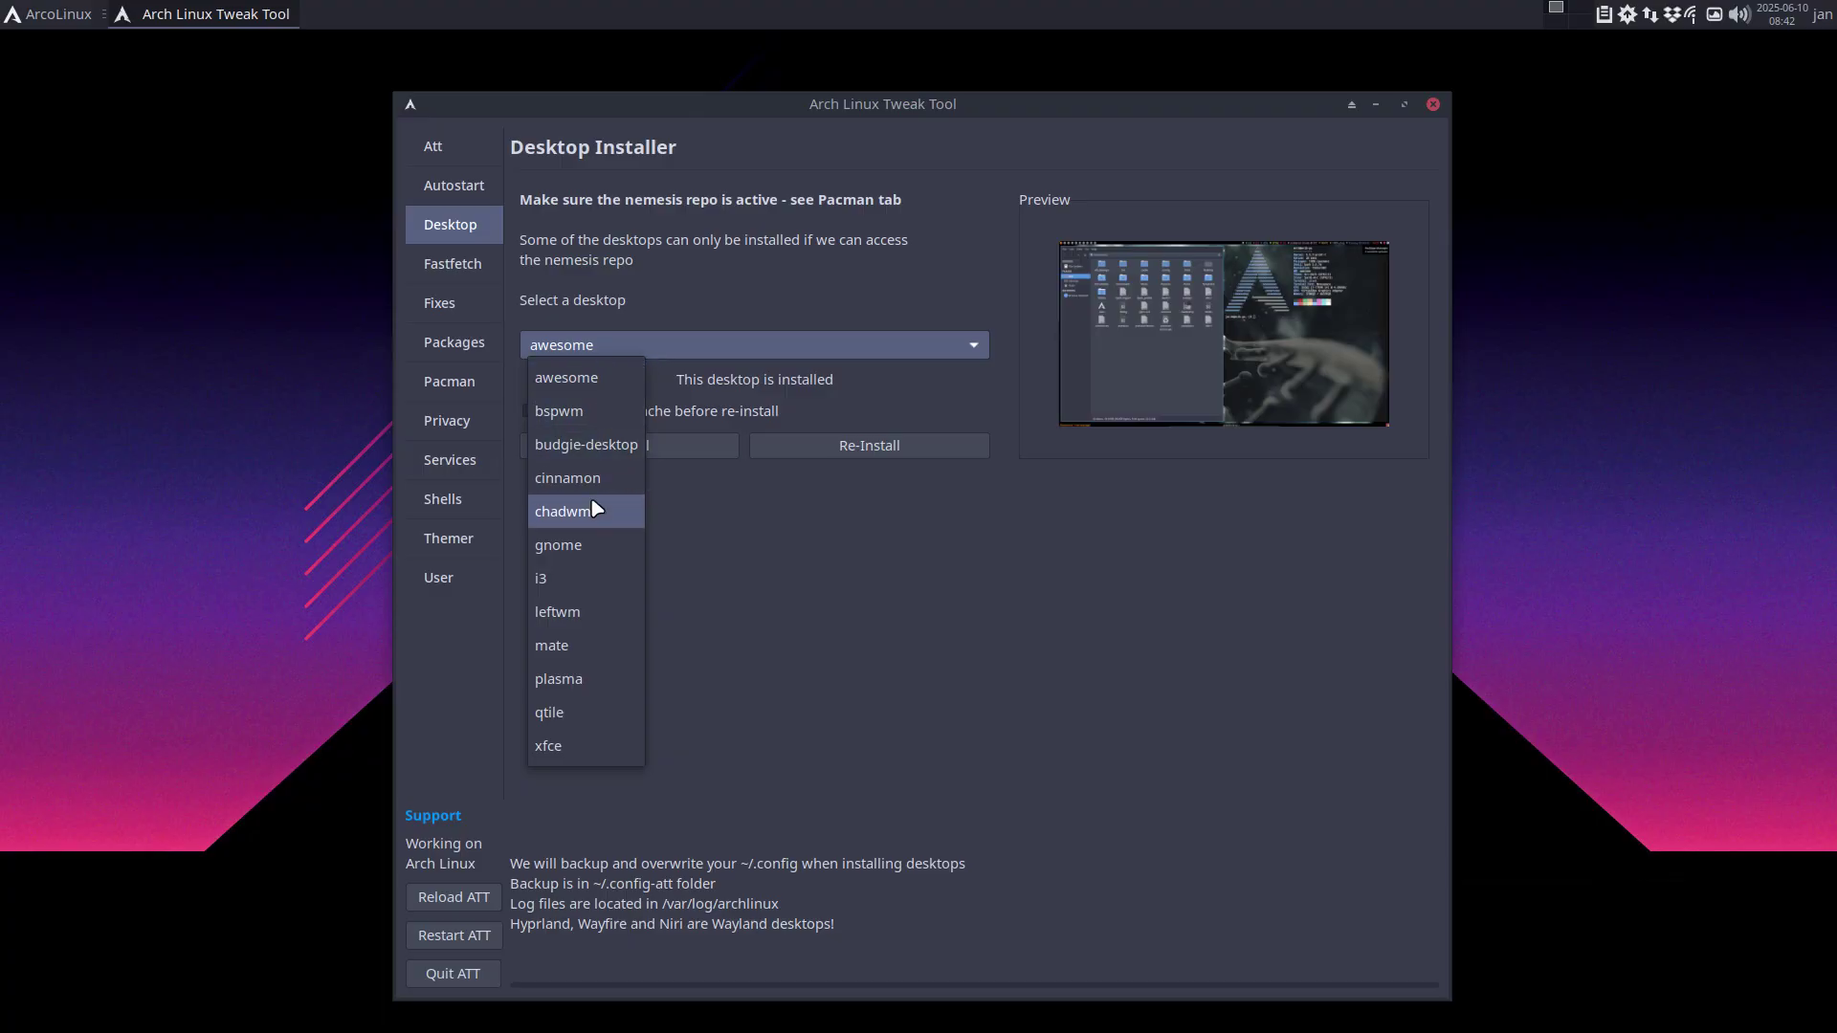
{"action": "left_click", "coordinate": [595, 381]}
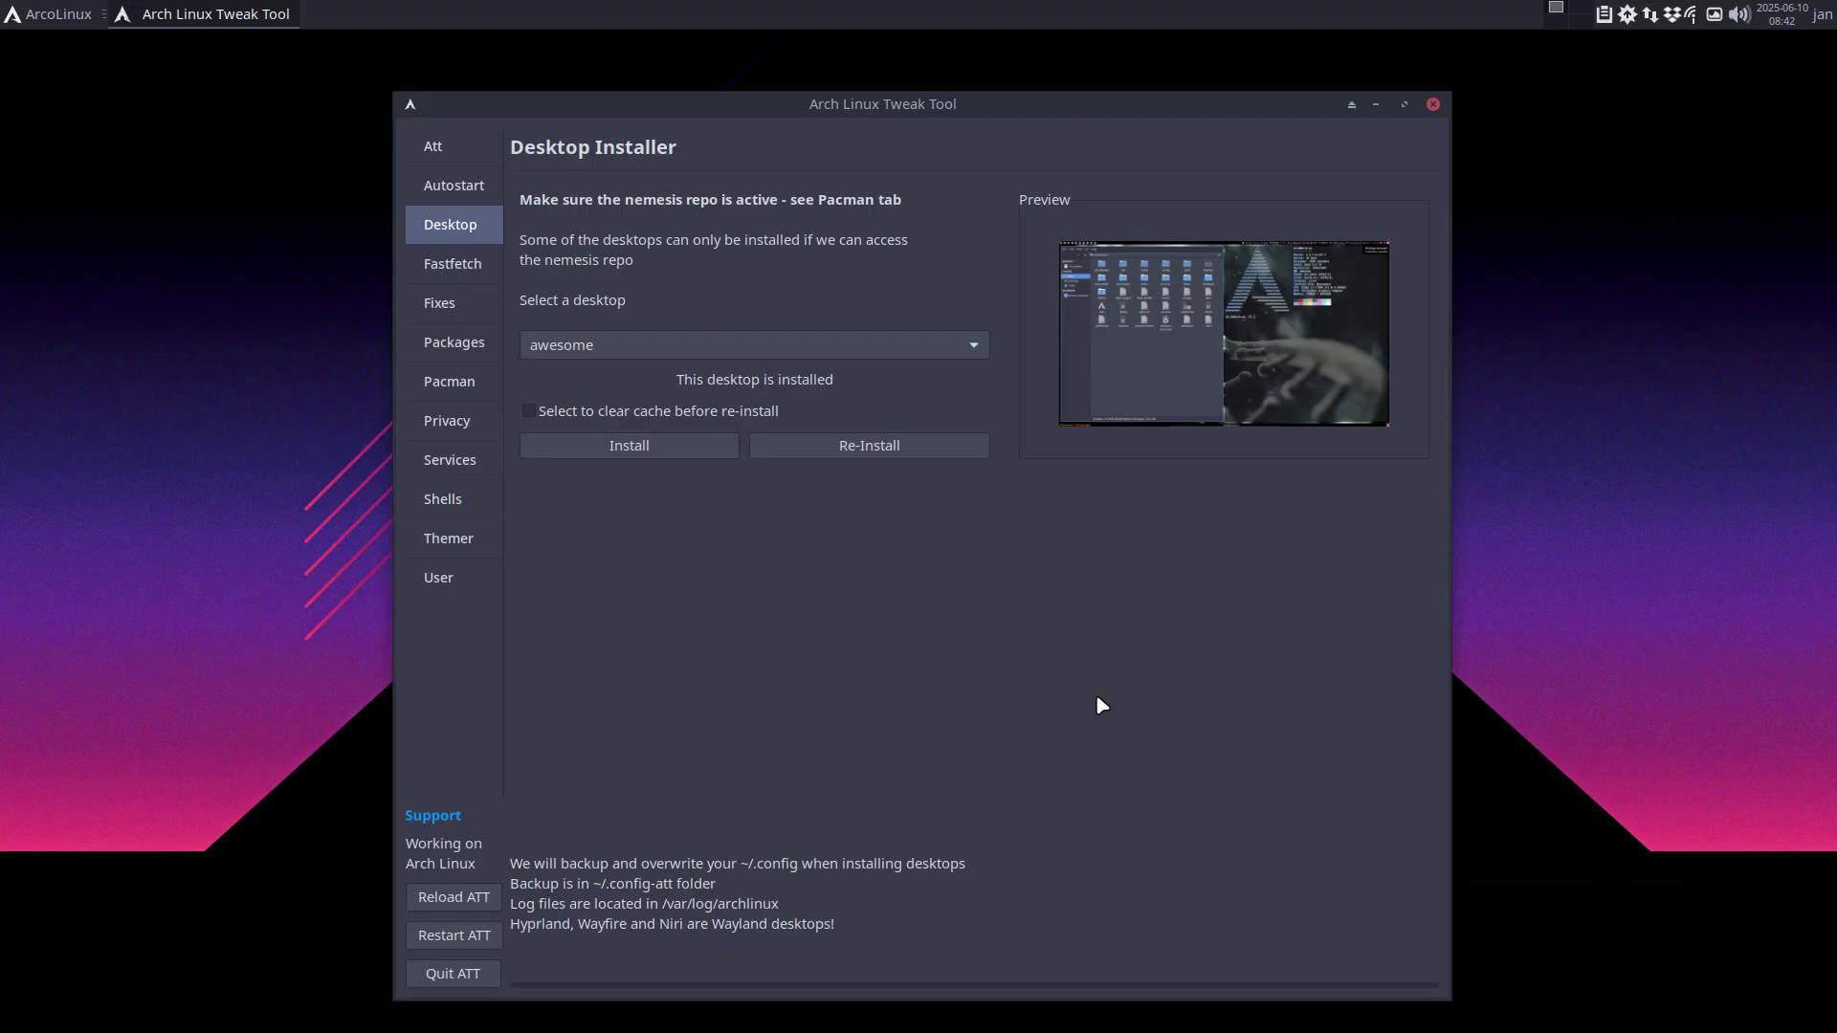
{"action": "left_click", "coordinate": [933, 345]}
{"action": "left_click", "coordinate": [935, 317]}
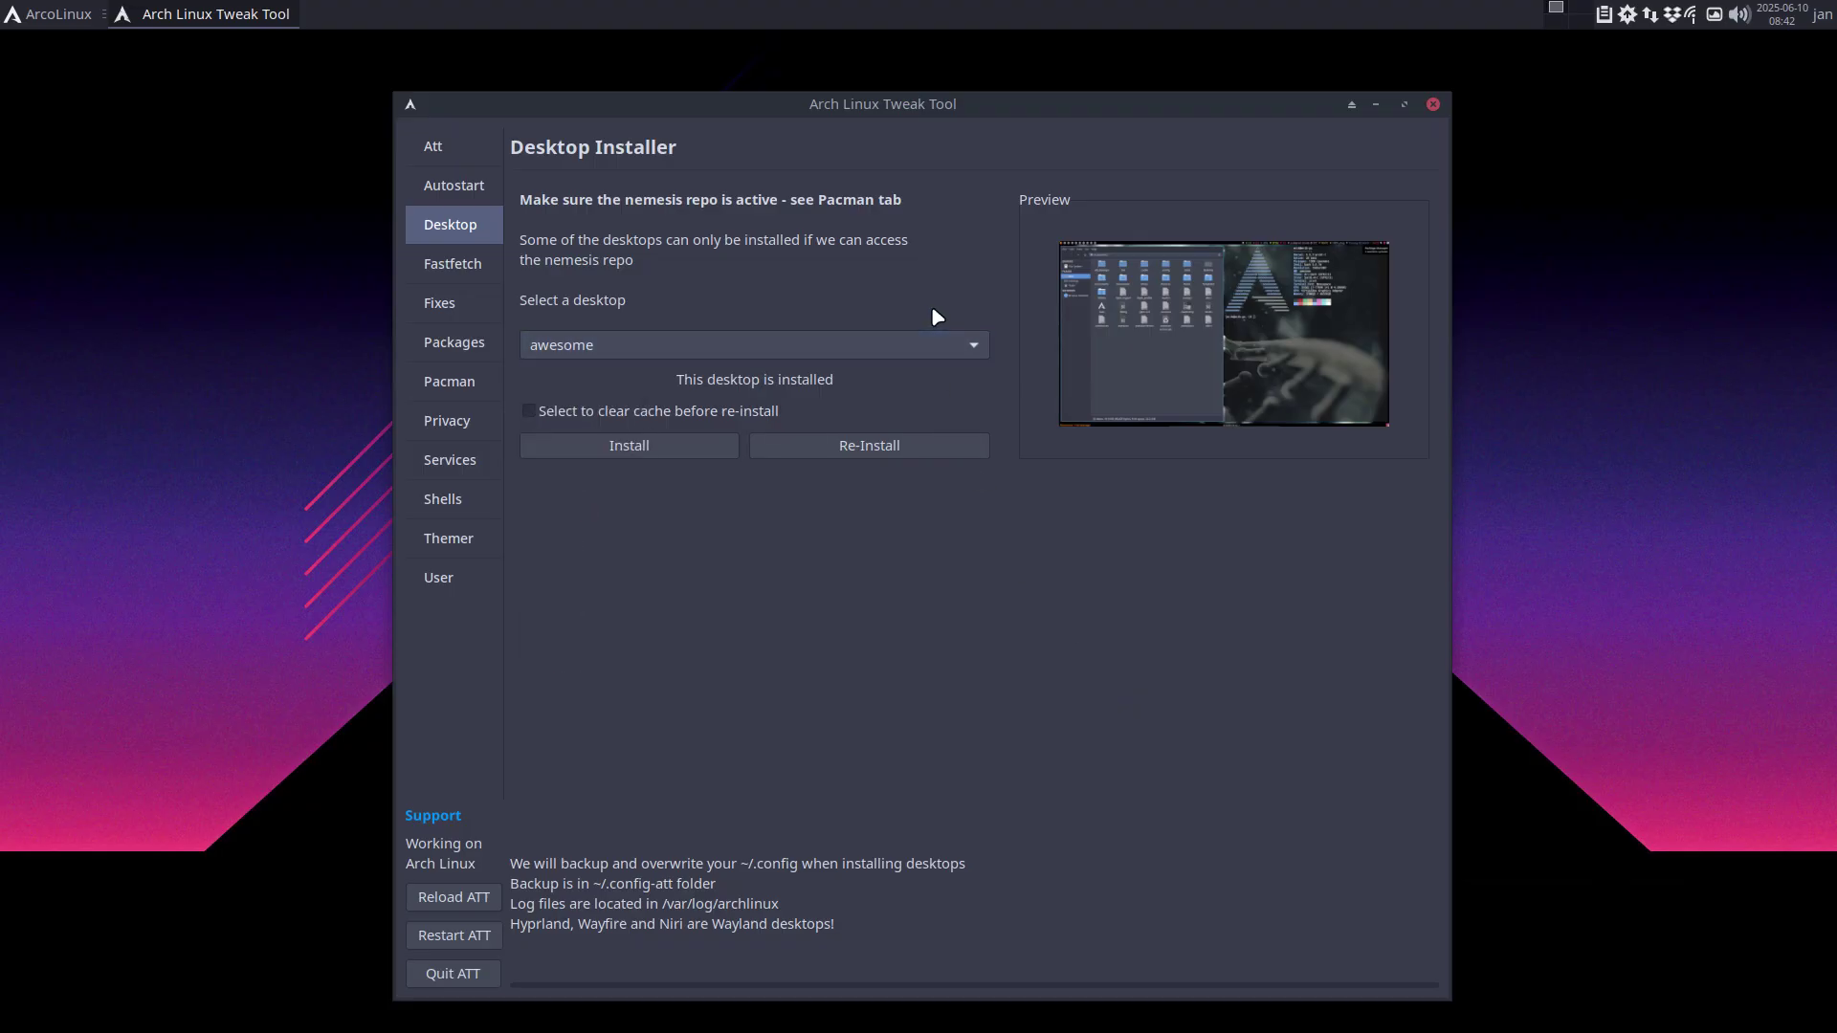